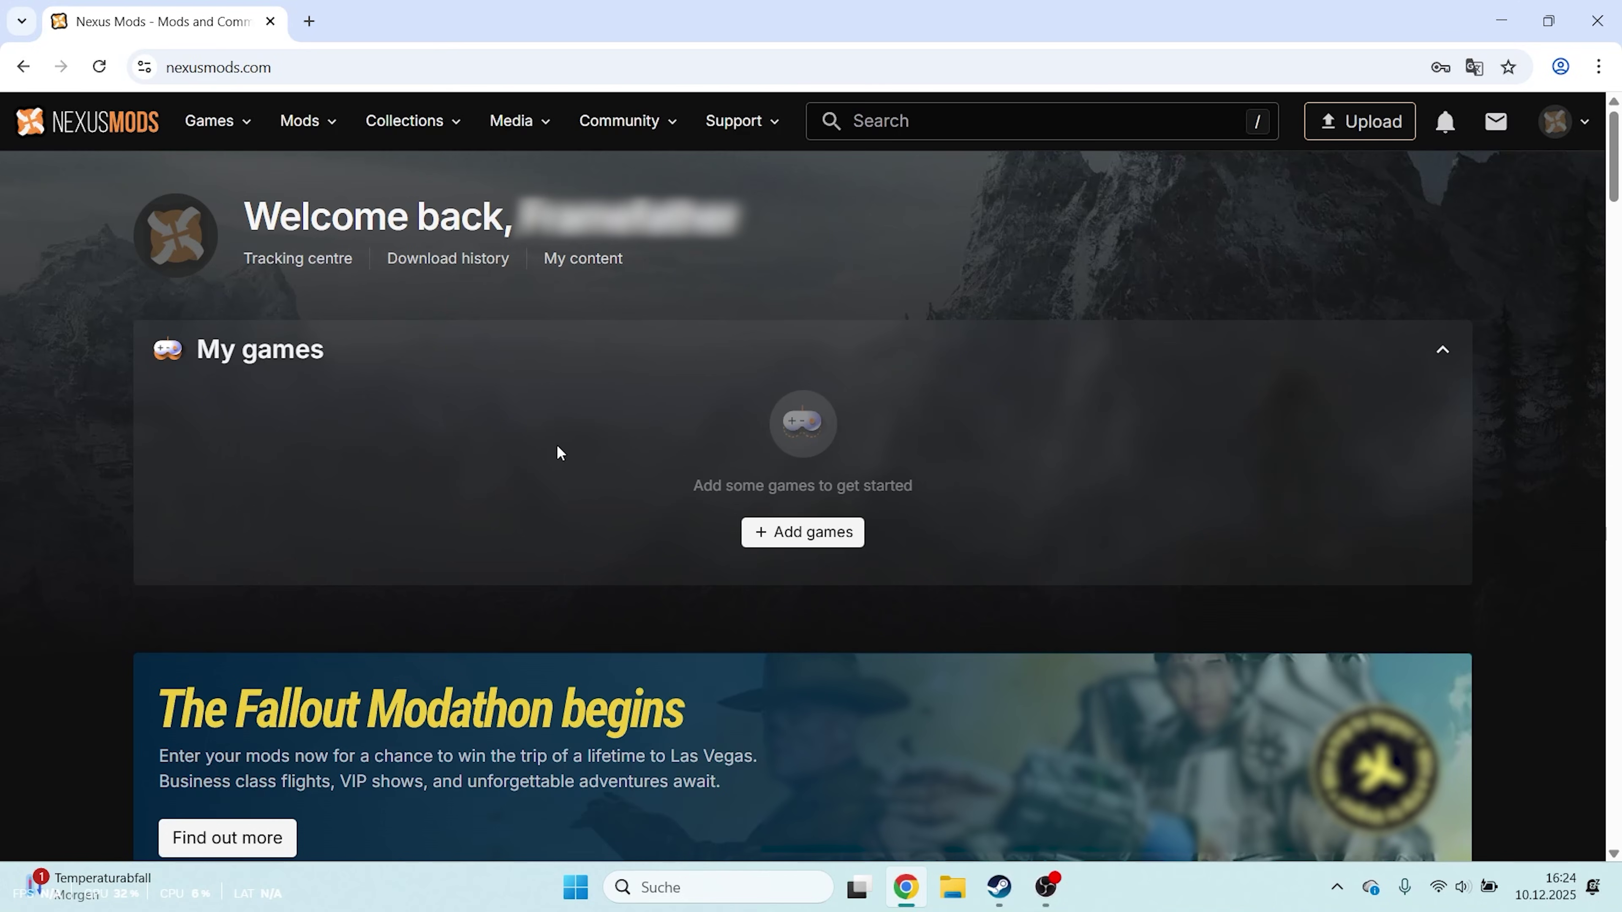
Go to the Vortex install page on Nexus Mods and open the download files for the latest version
click(726, 127)
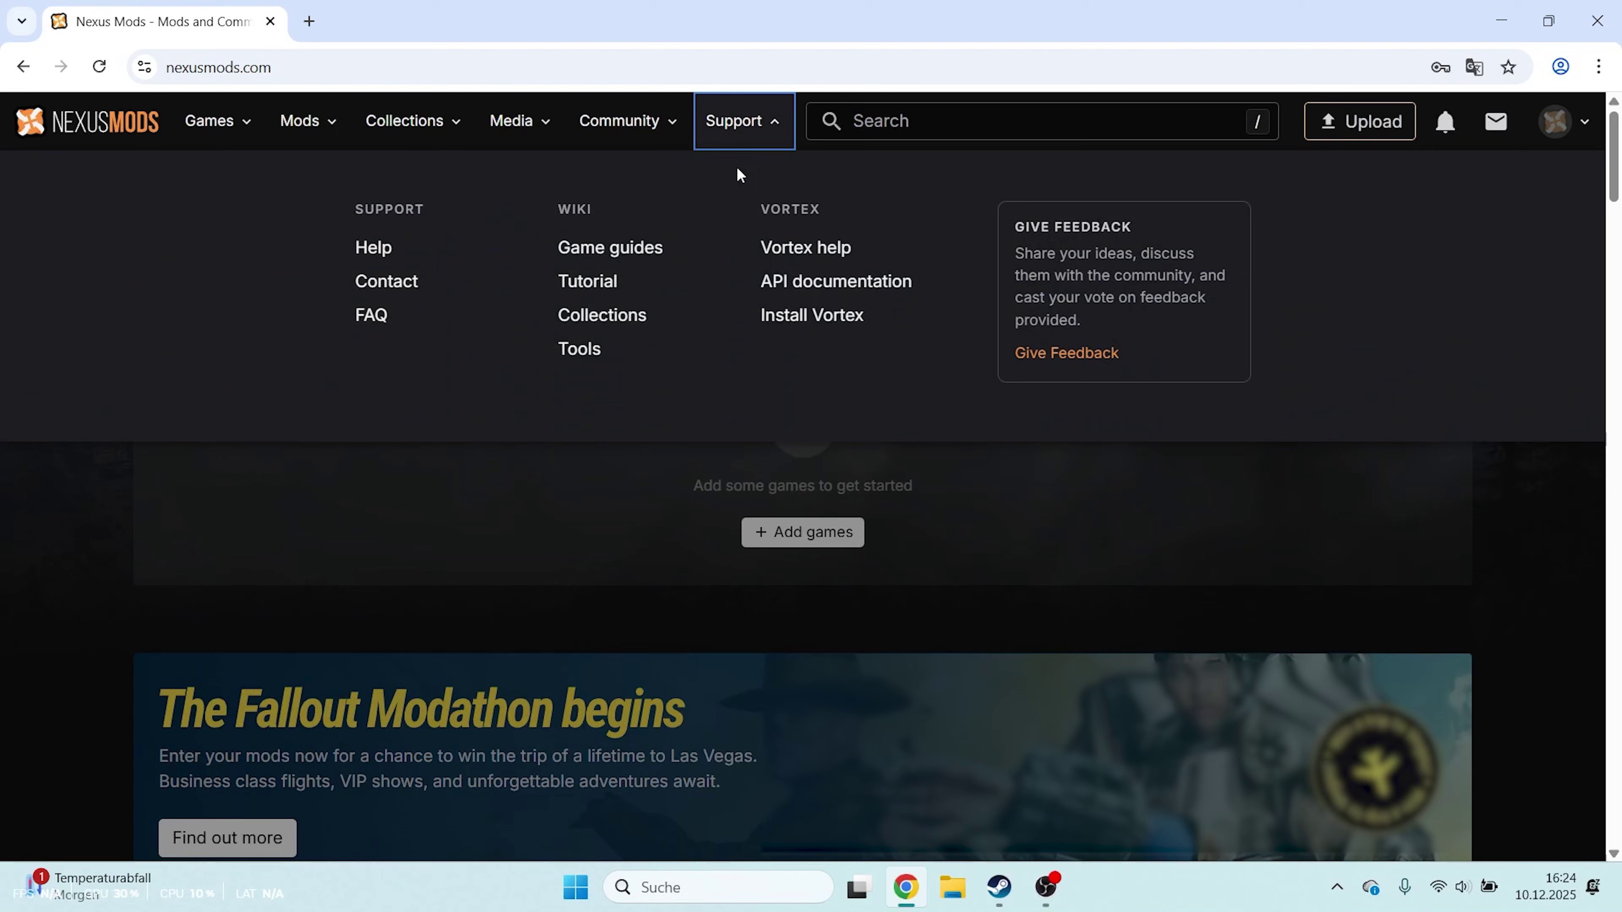
click(839, 332)
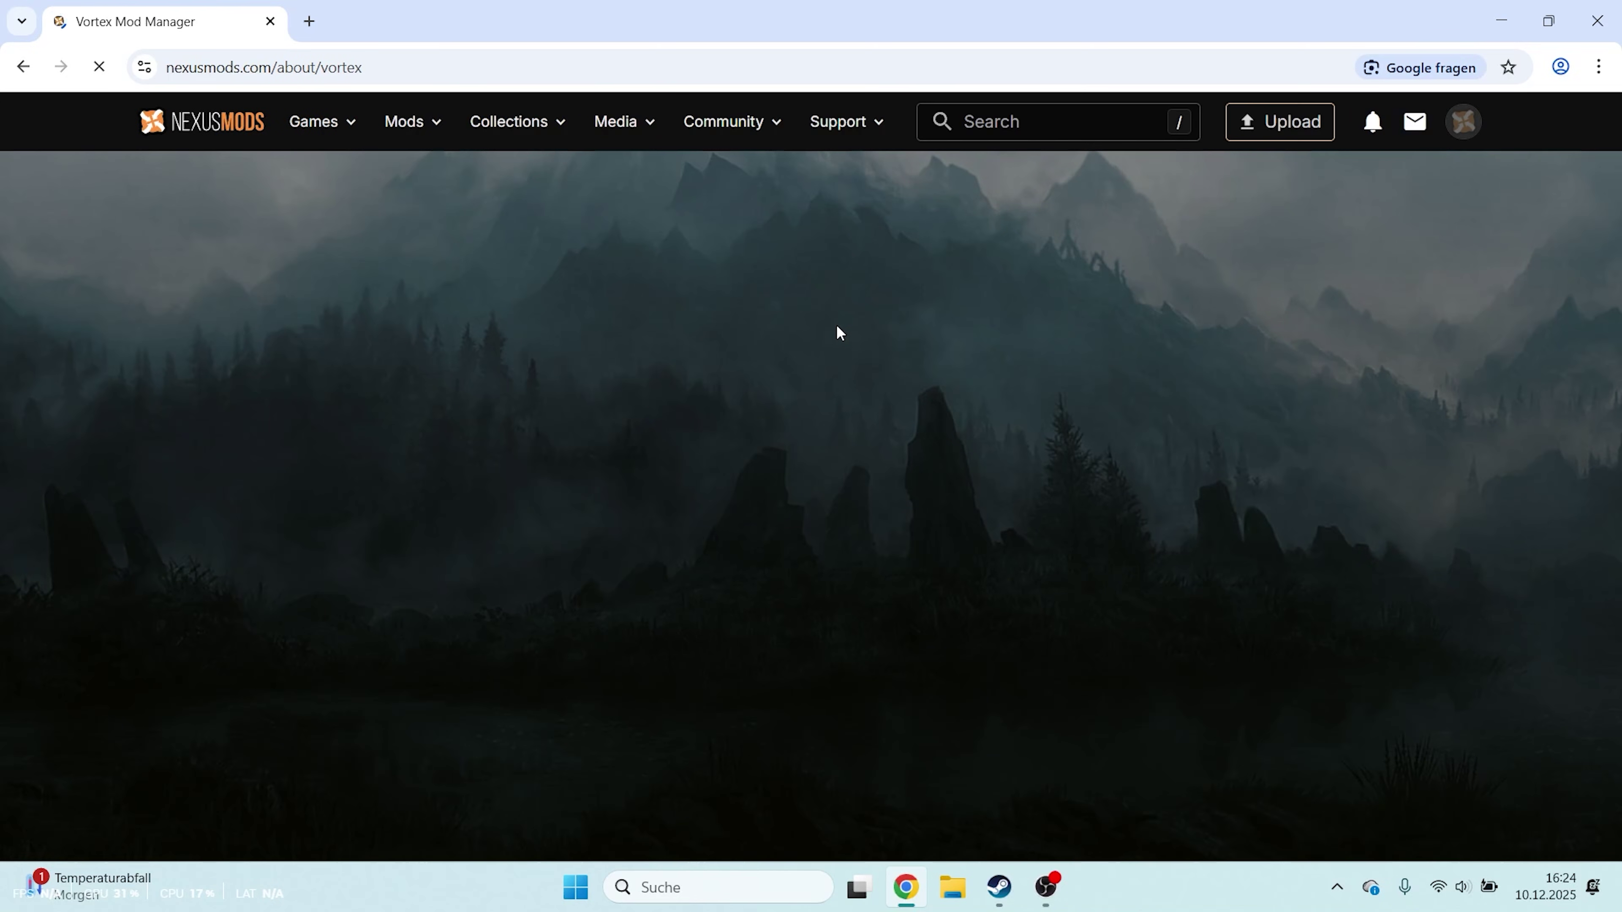
scroll(838, 333, down, 5)
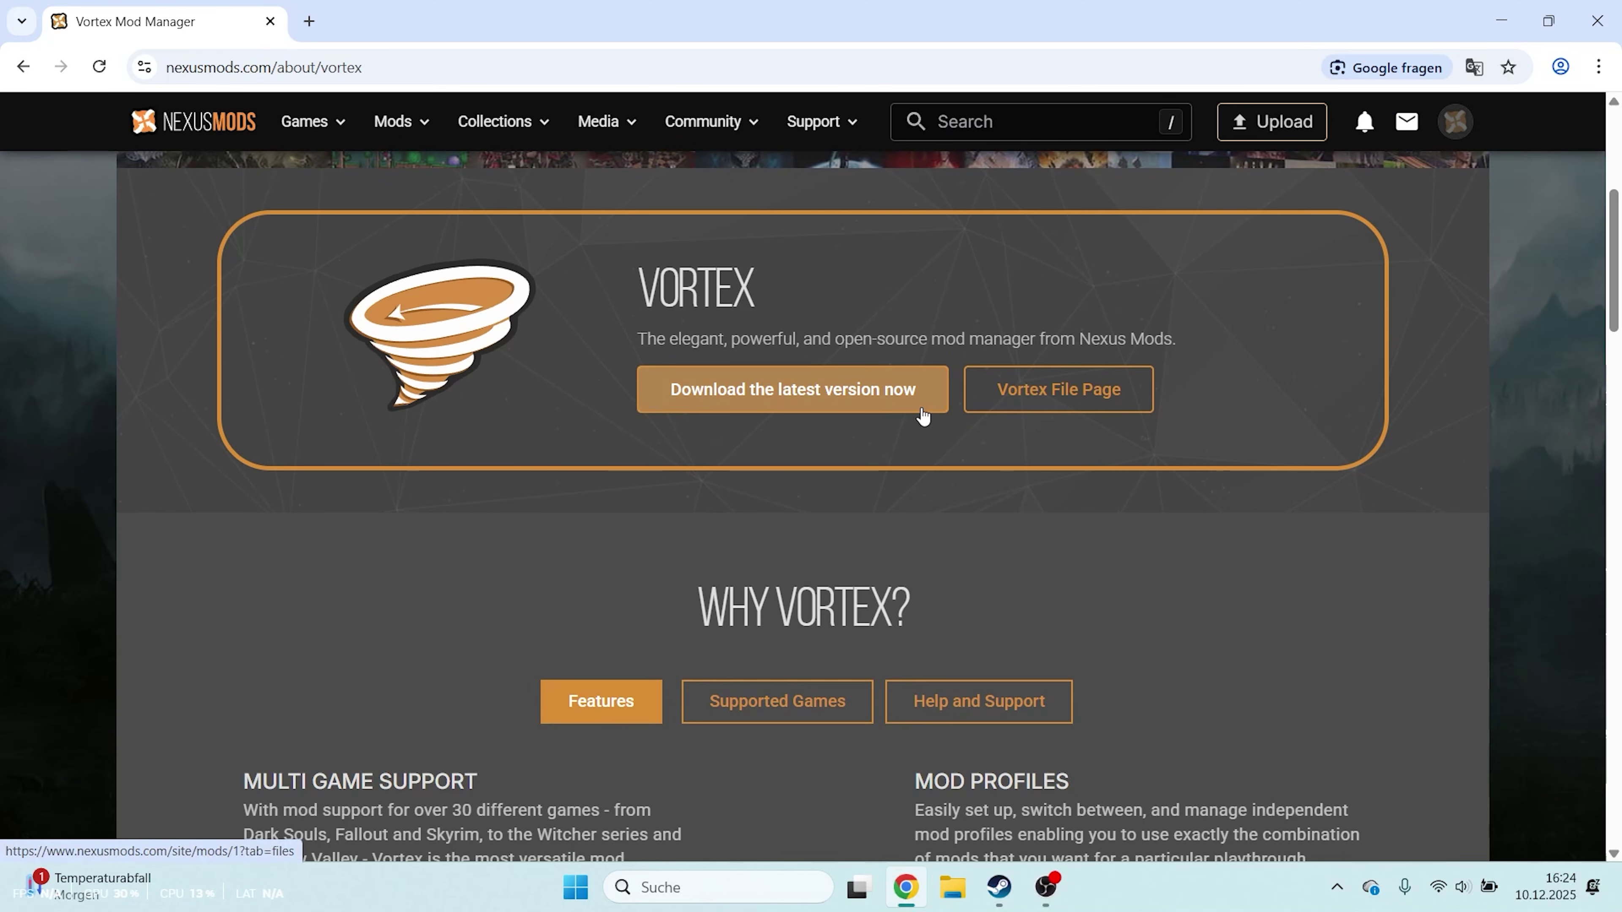
click(923, 414)
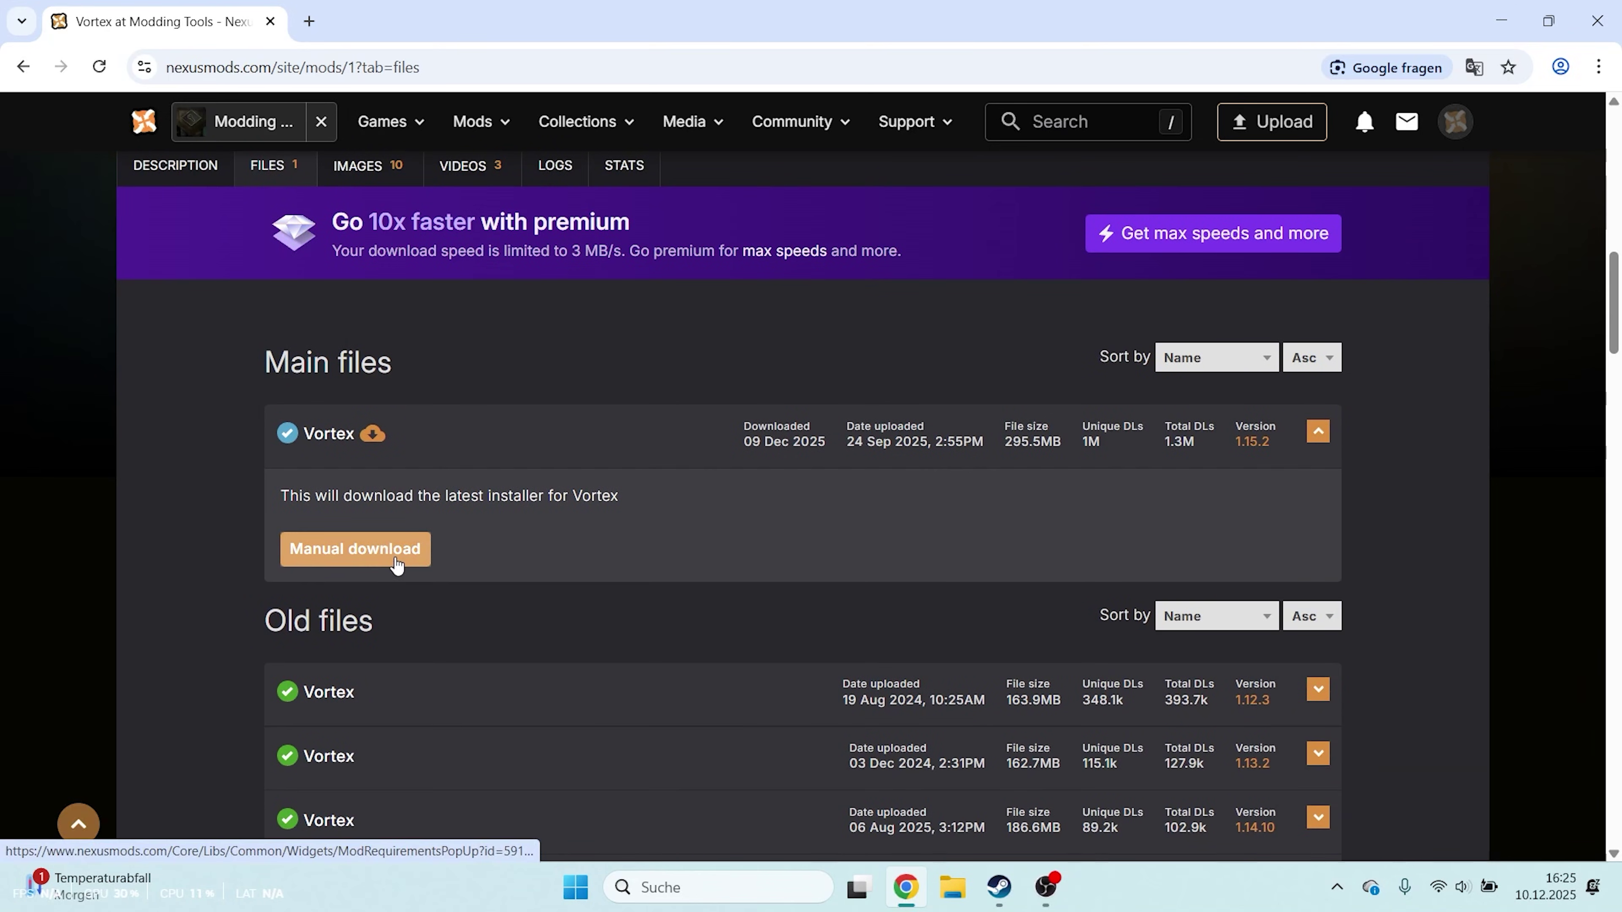
Download the main Vortex installer manually using the free slow download, and dismiss the ad banner
click(395, 565)
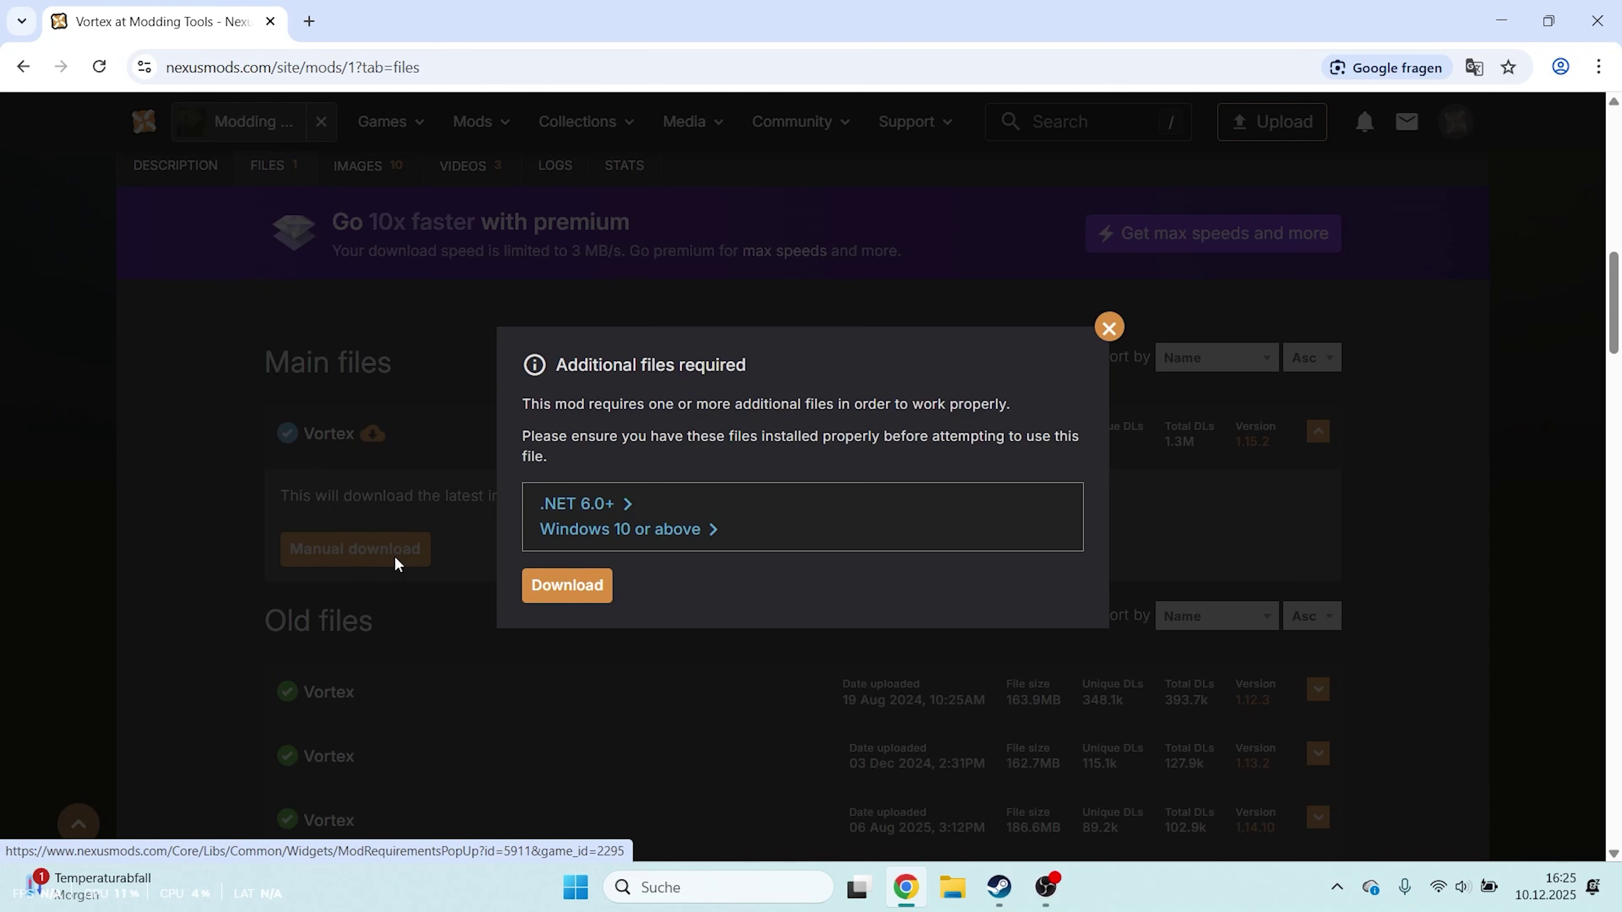
click(598, 607)
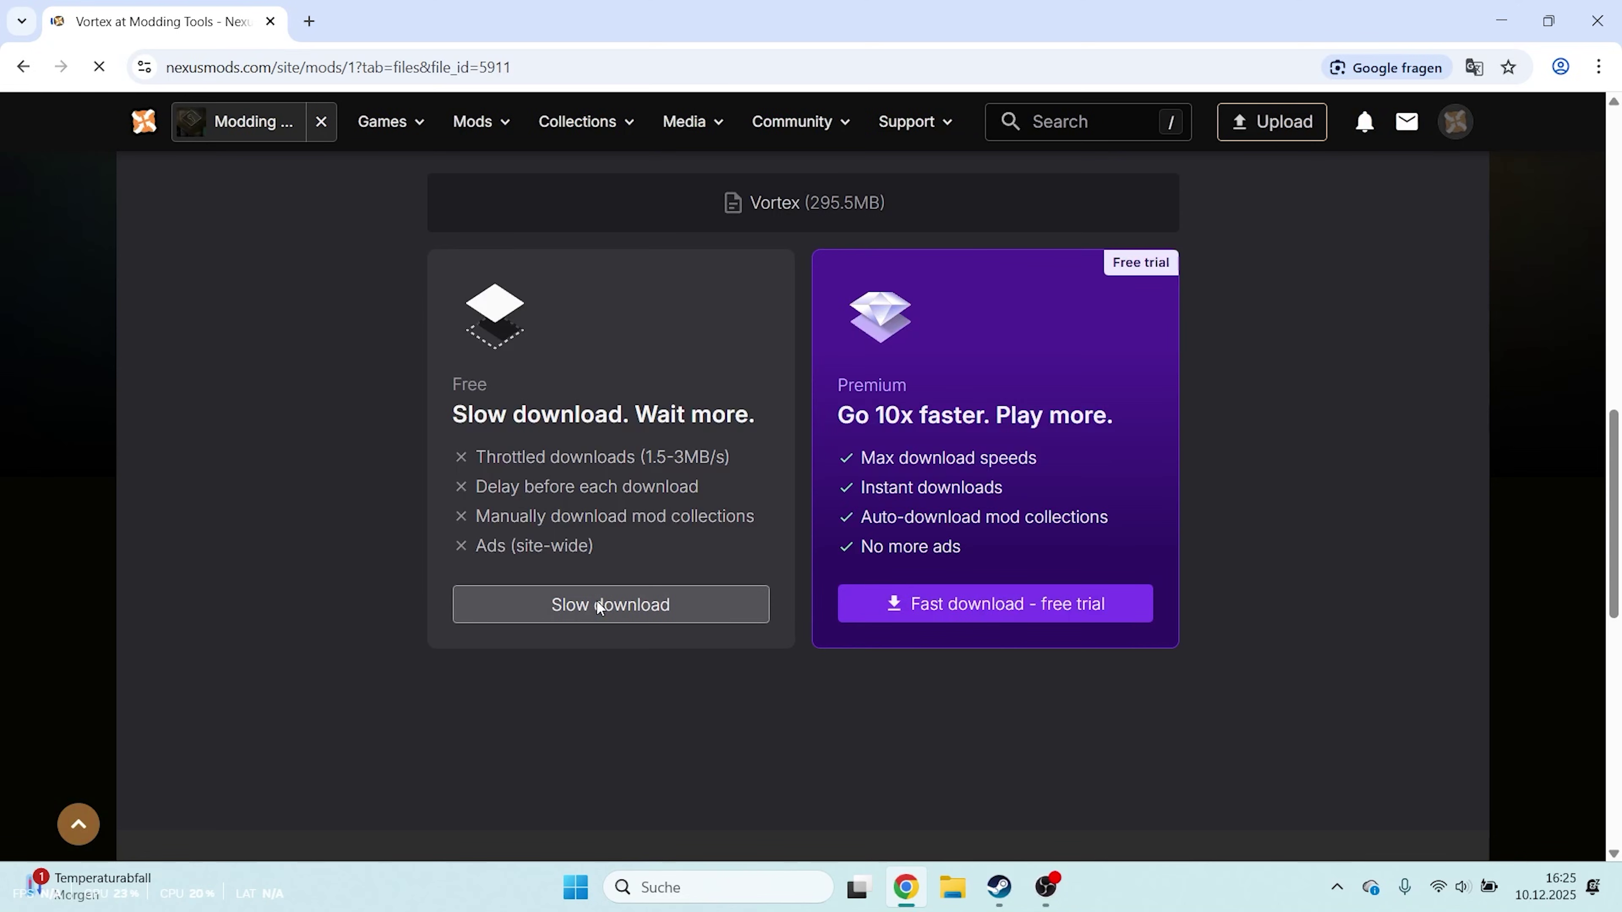
click(708, 613)
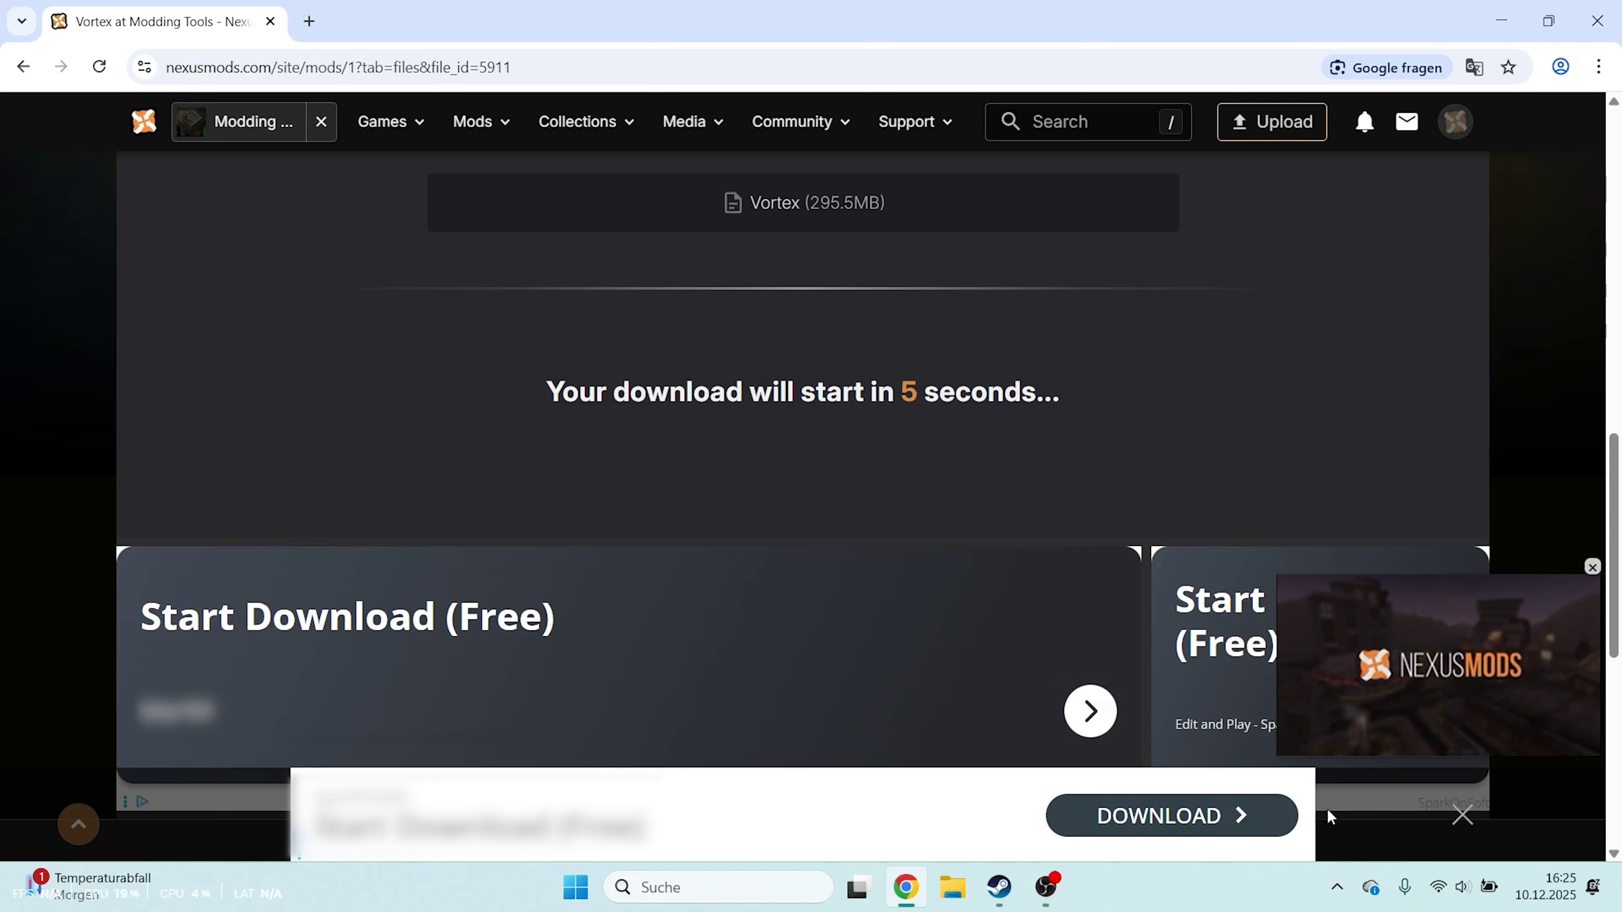
click(1459, 817)
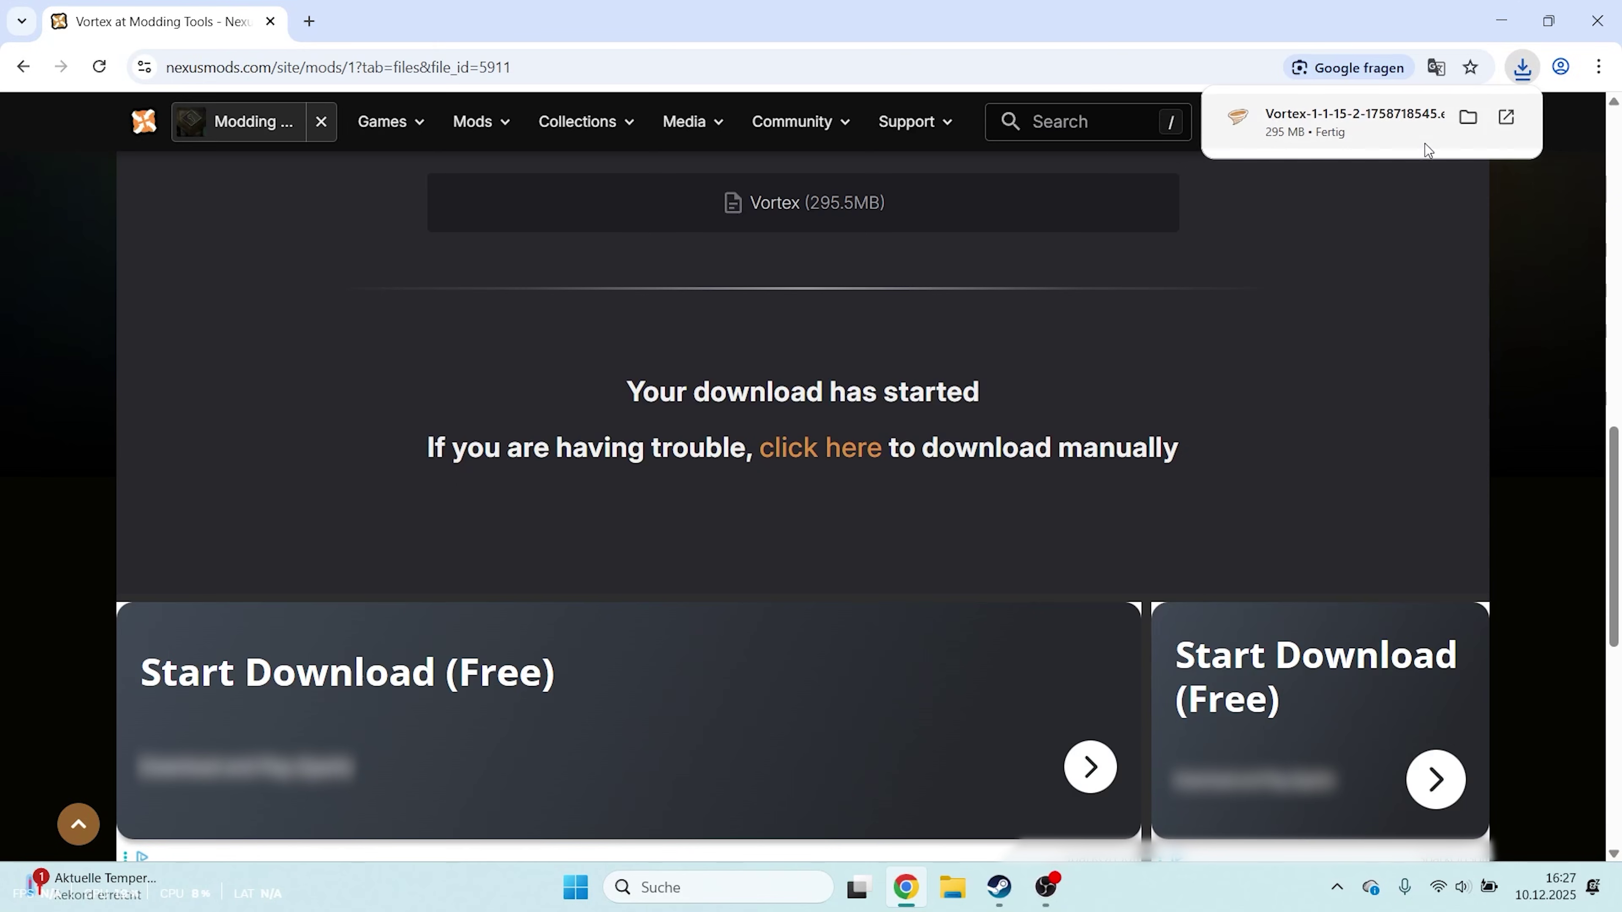
Run the downloaded Vortex installer and complete the installation so that Vortex starts
click(1422, 143)
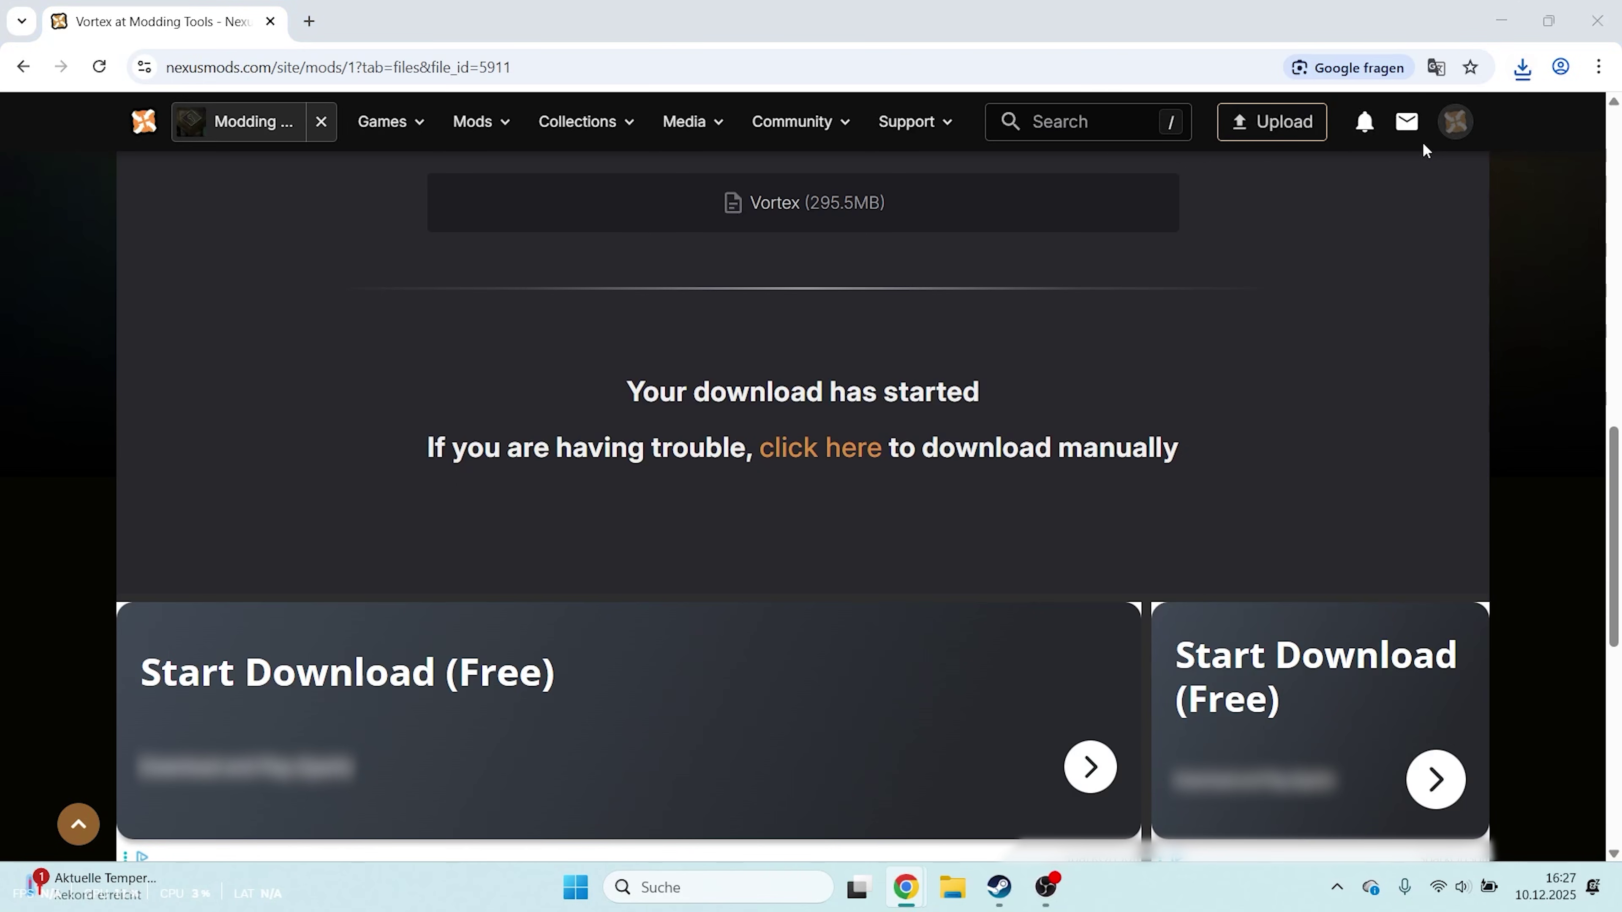
click(927, 609)
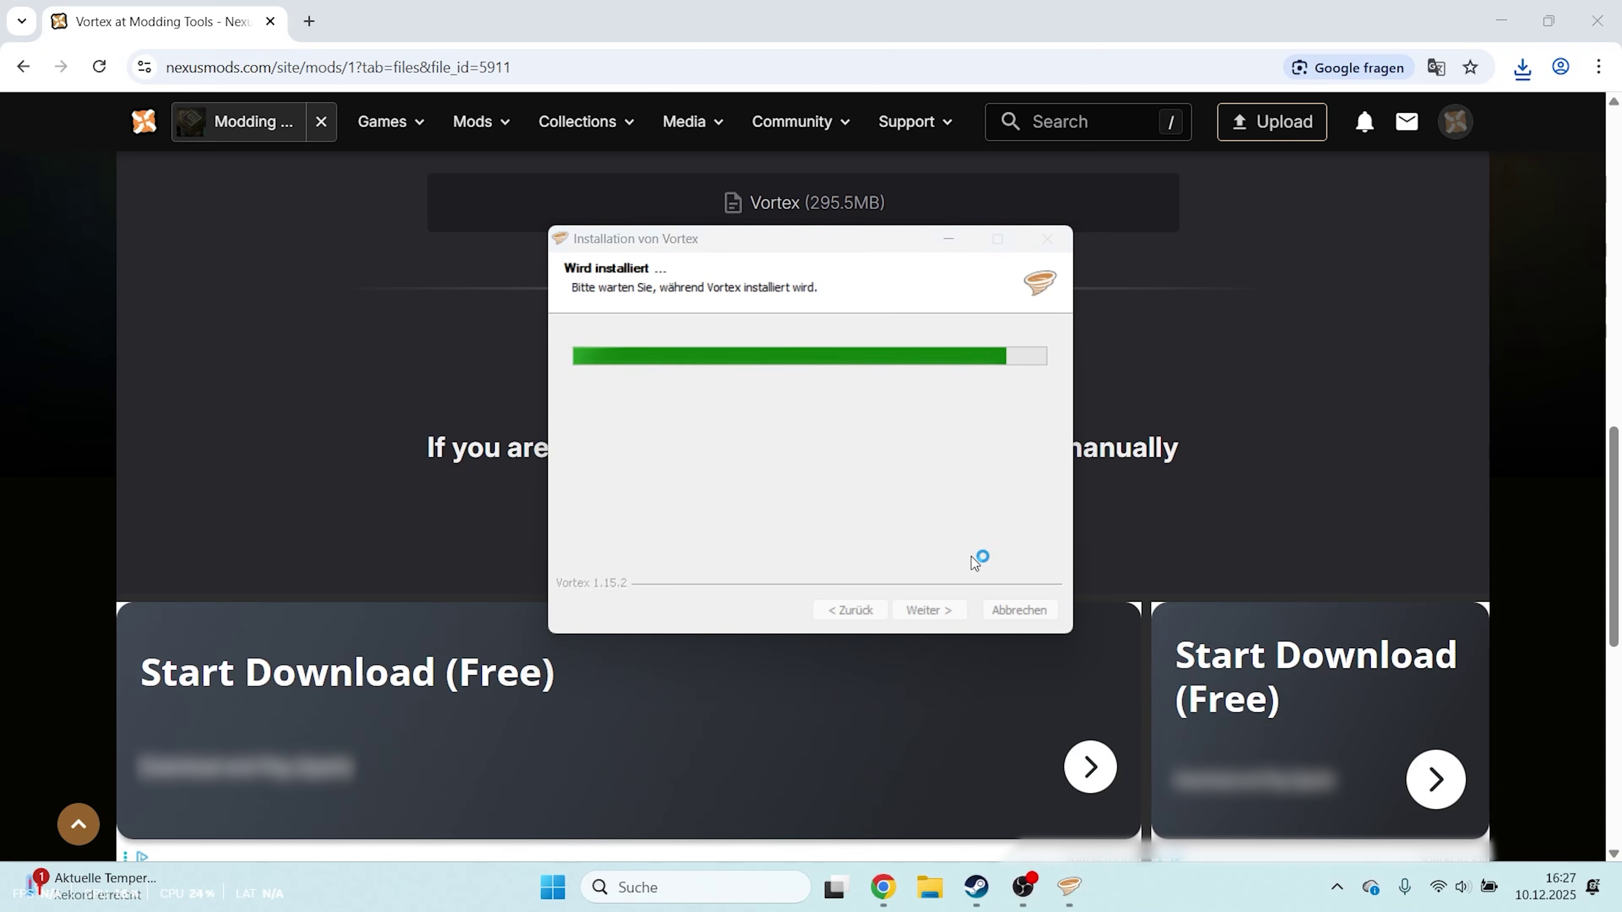
click(953, 611)
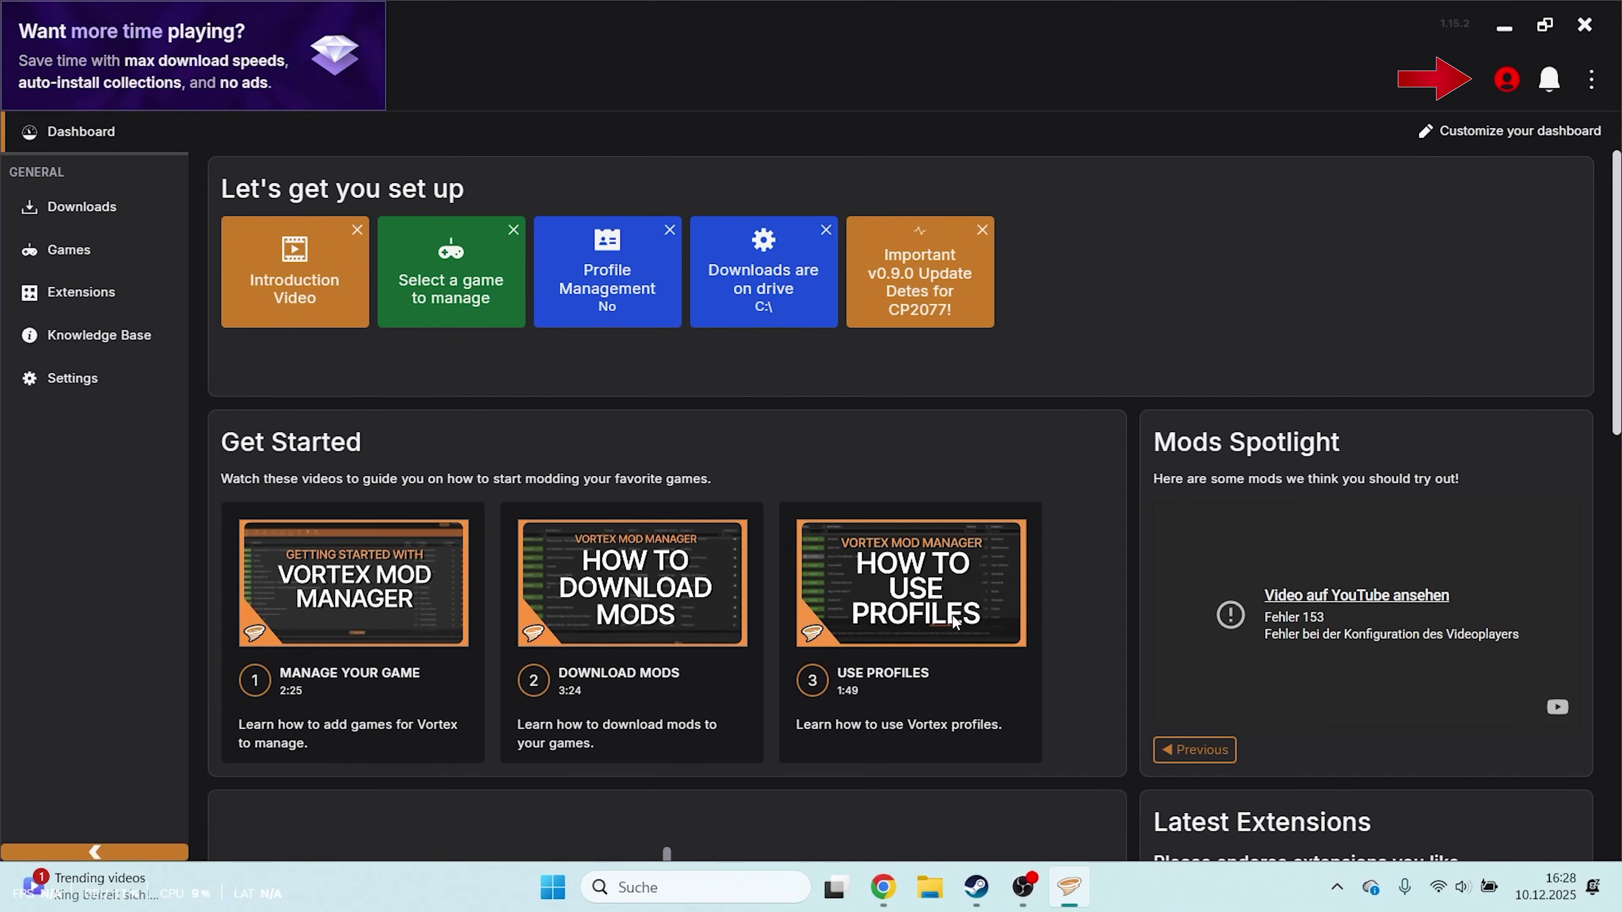
Log Vortex in to the Nexus Mods account by authorising its access request in the browser
click(1506, 81)
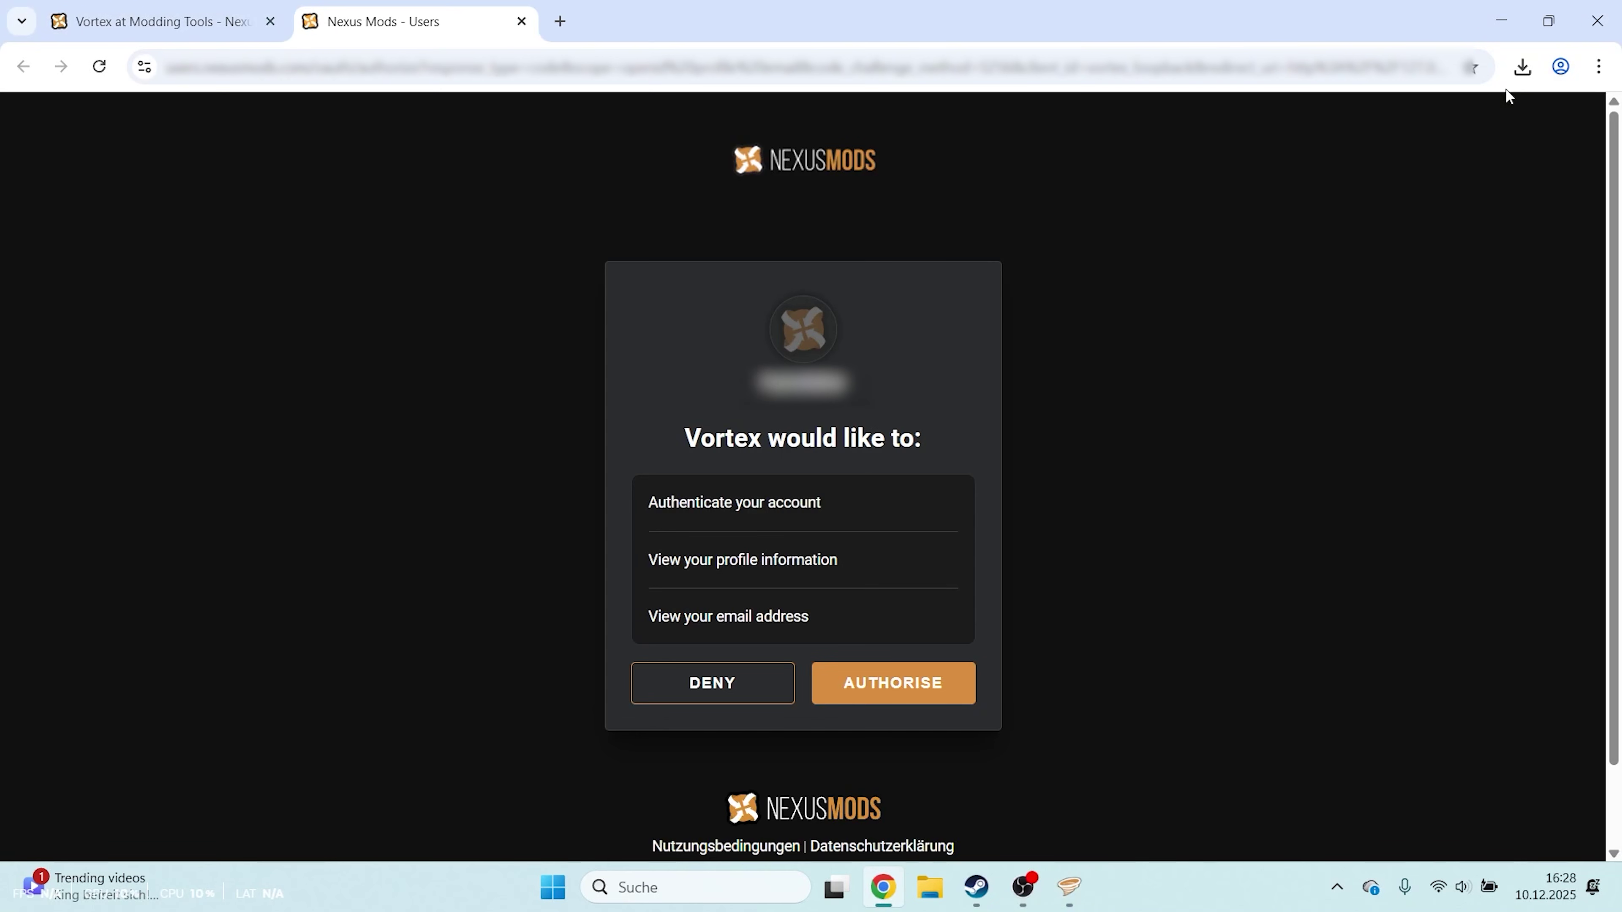
click(970, 678)
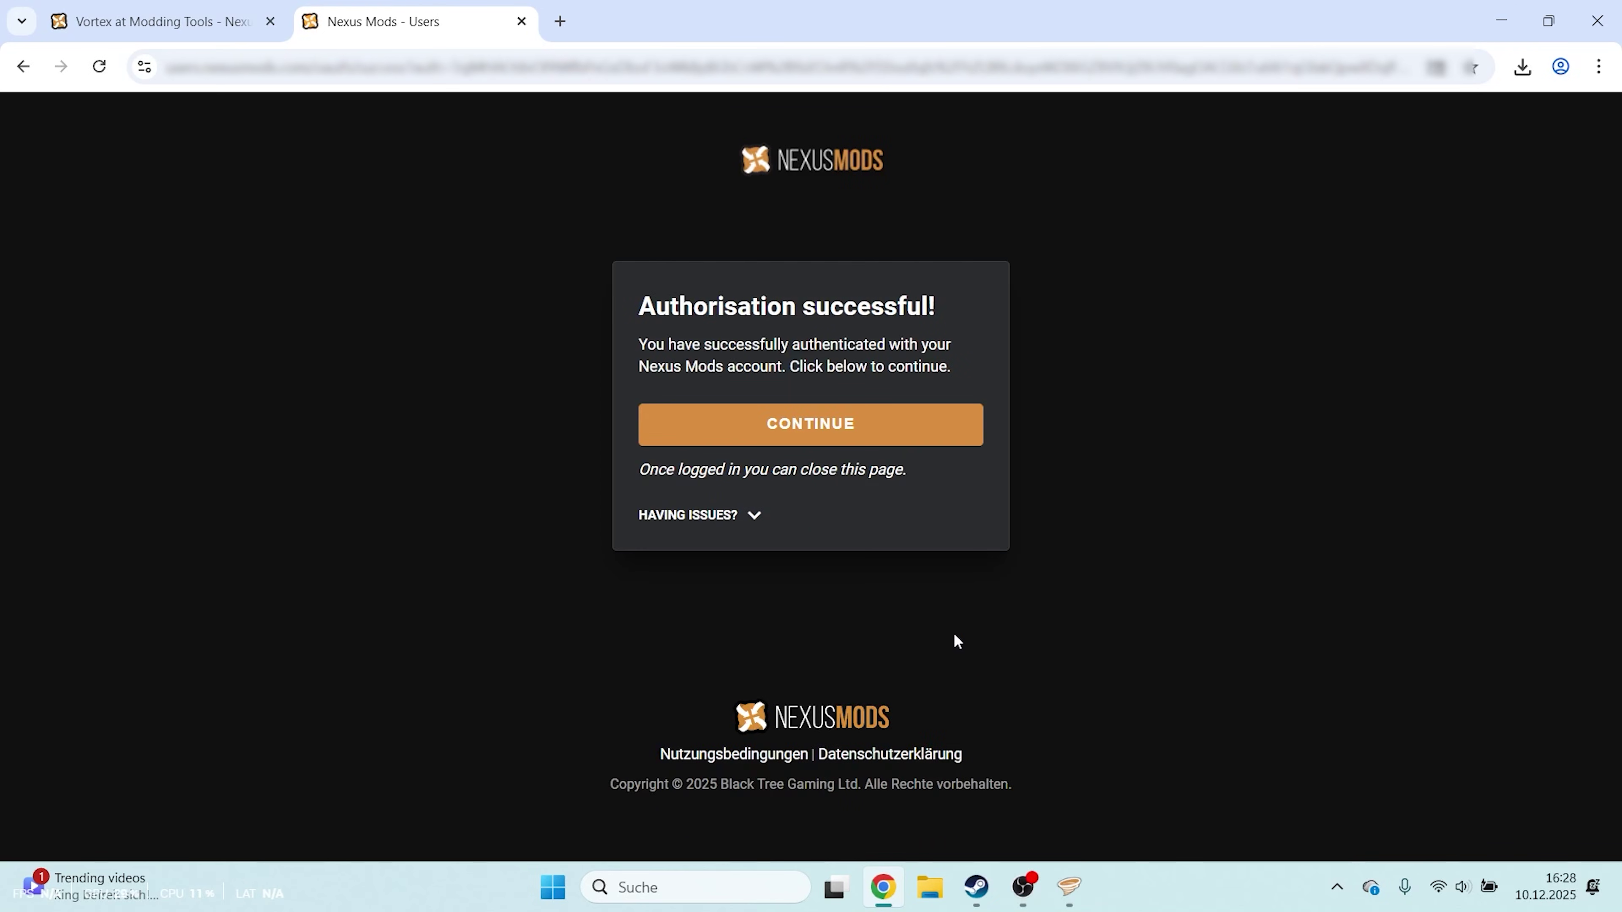
click(926, 424)
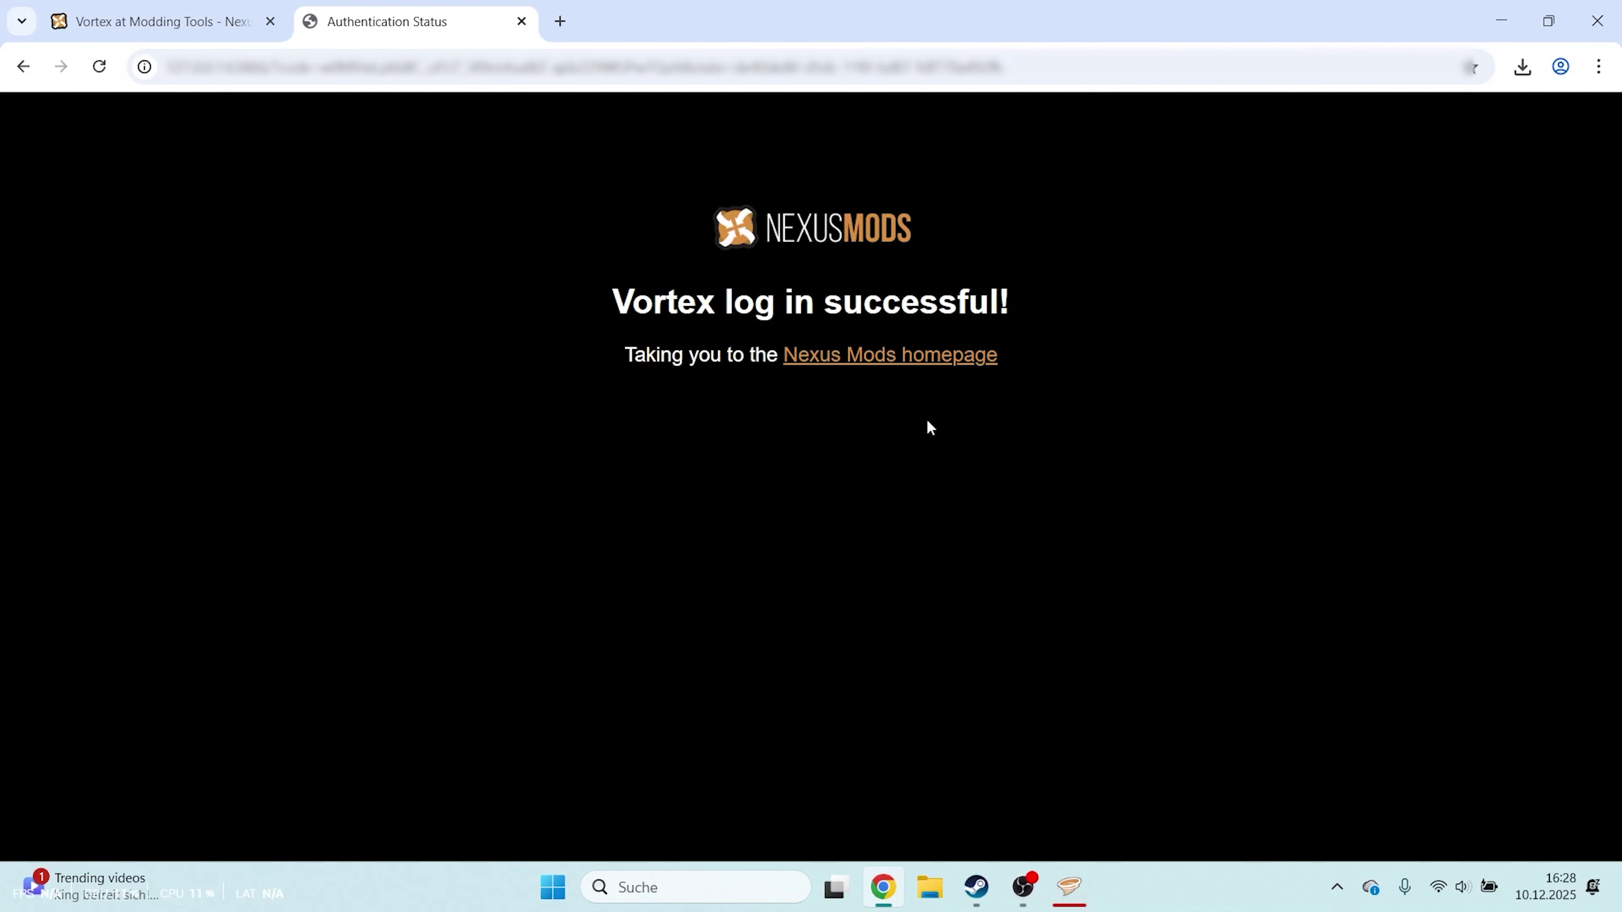
click(939, 358)
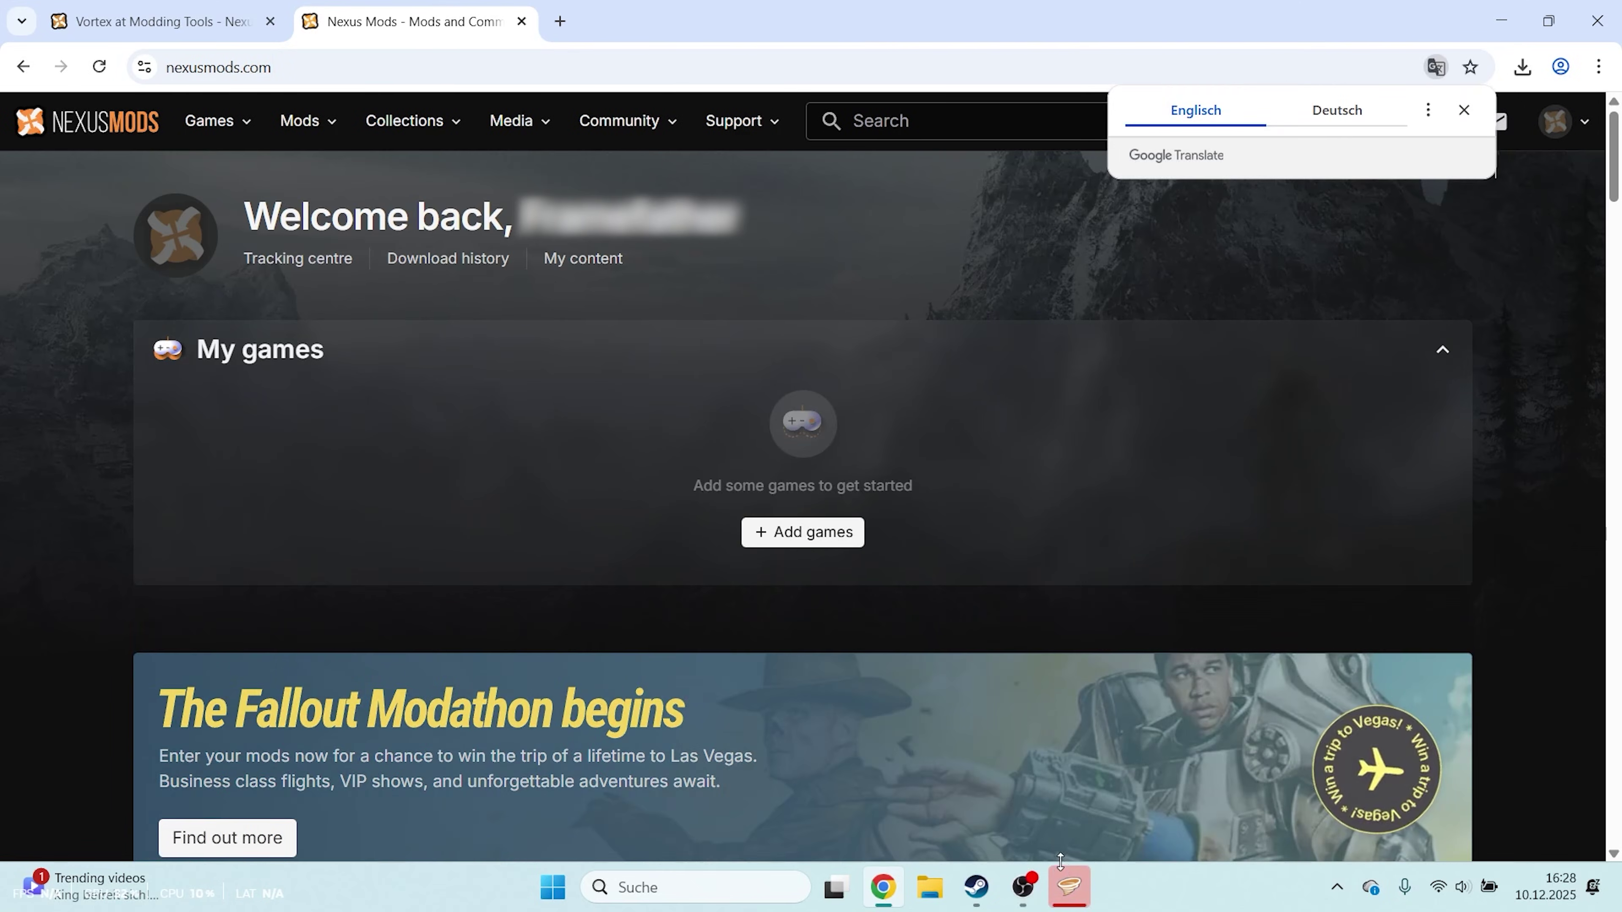
Switch back to Vortex, search the games for "cyberpu" and set Cyberpunk 2077 as a managed game
click(1067, 887)
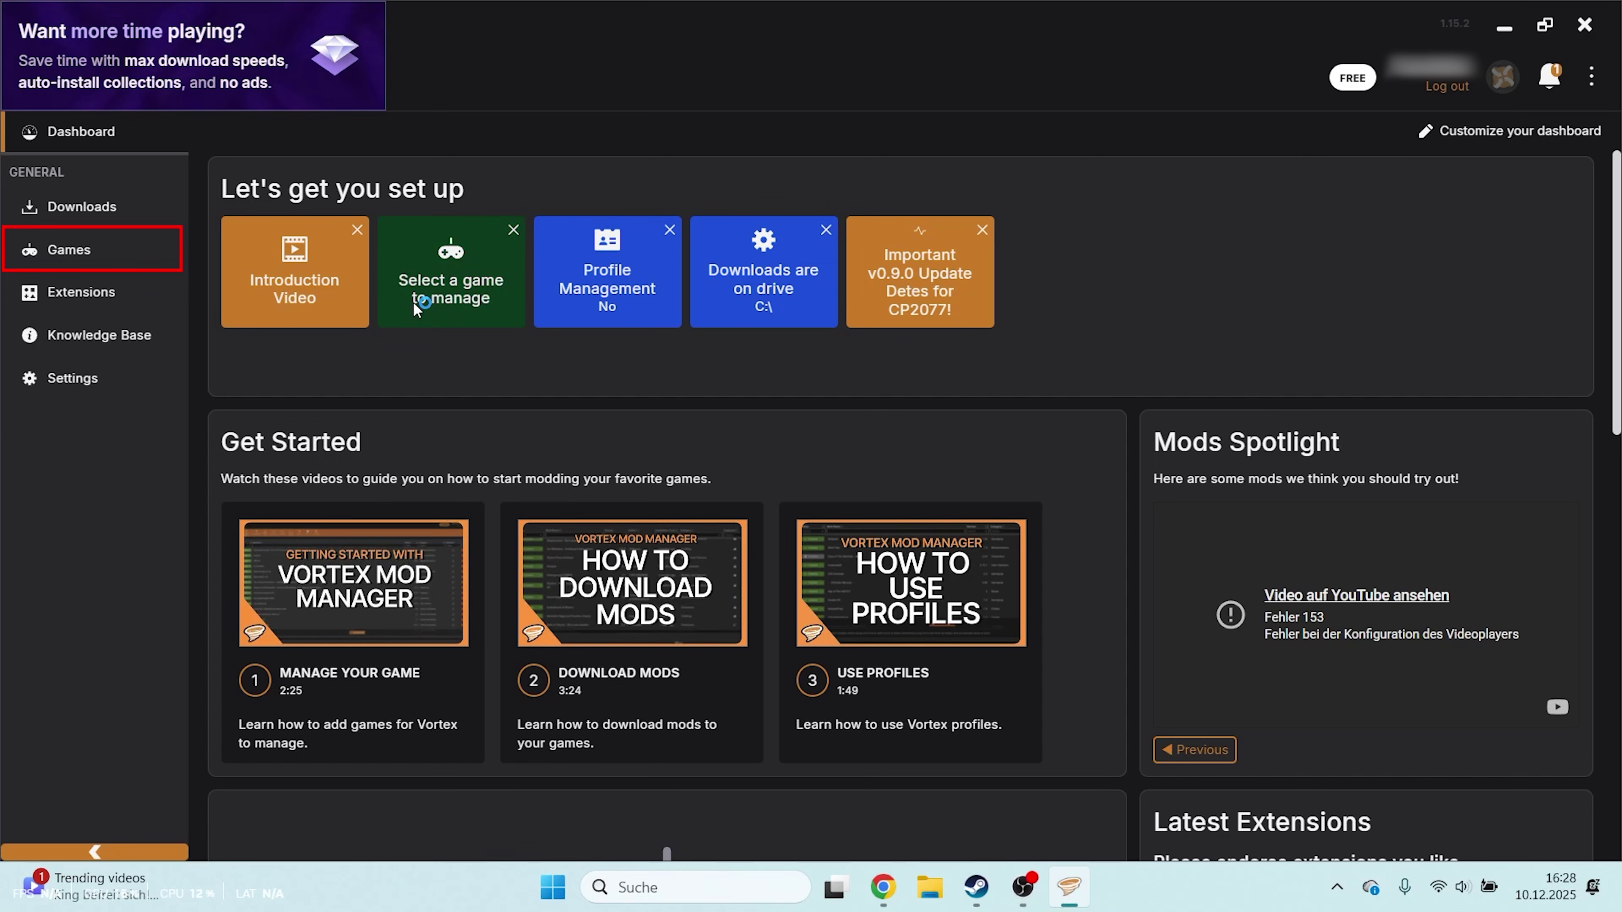
click(160, 252)
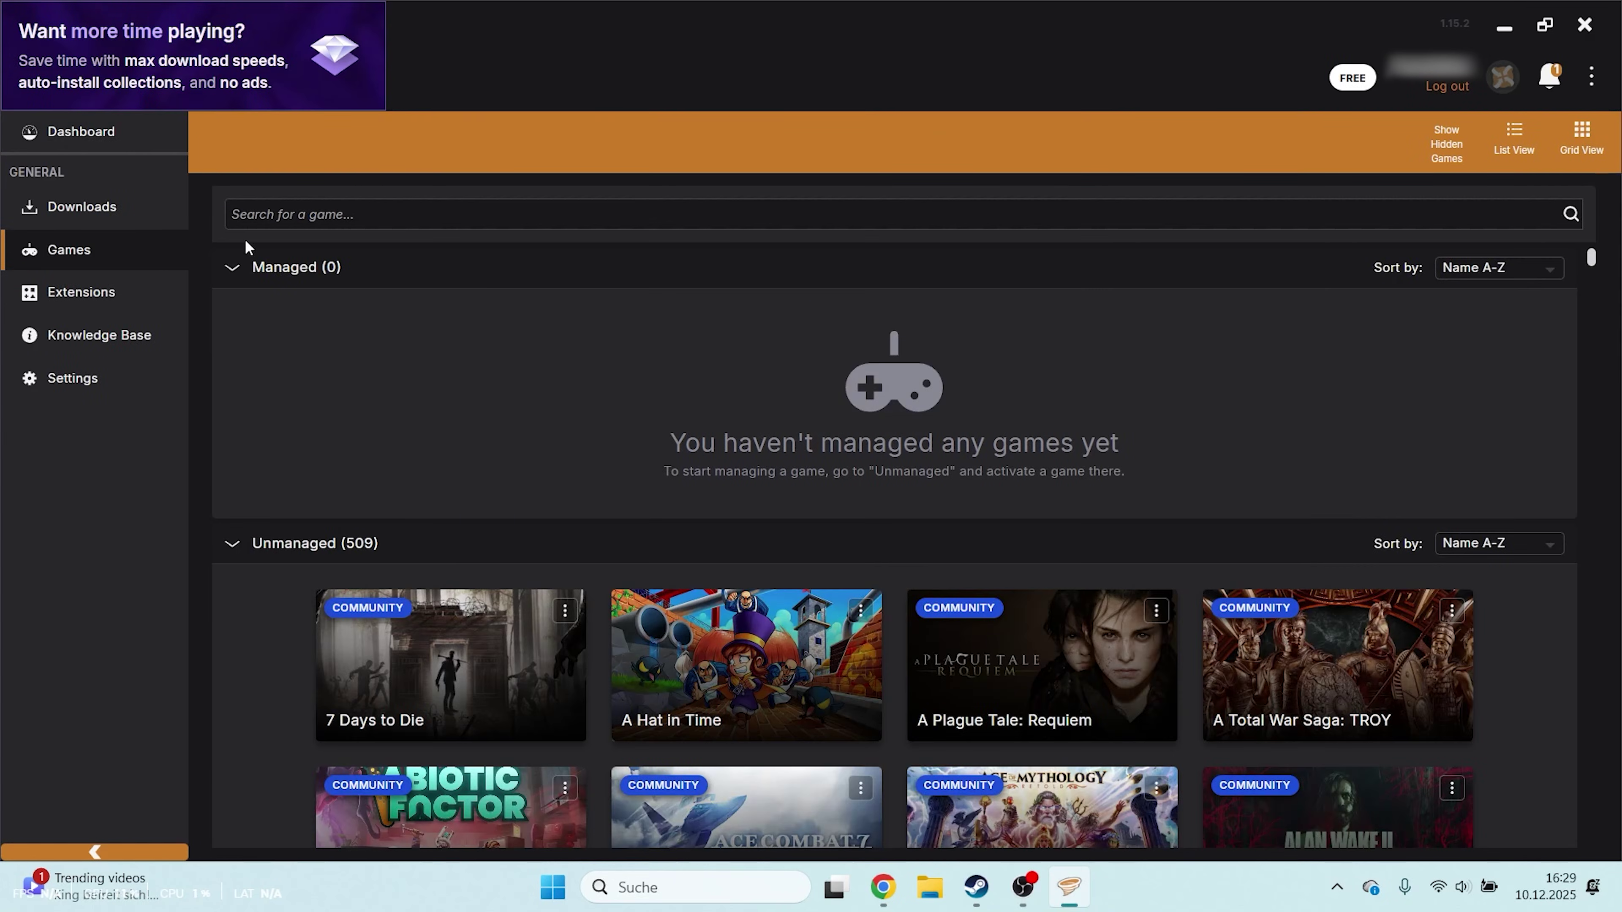
click(362, 216)
text(cyberpu)
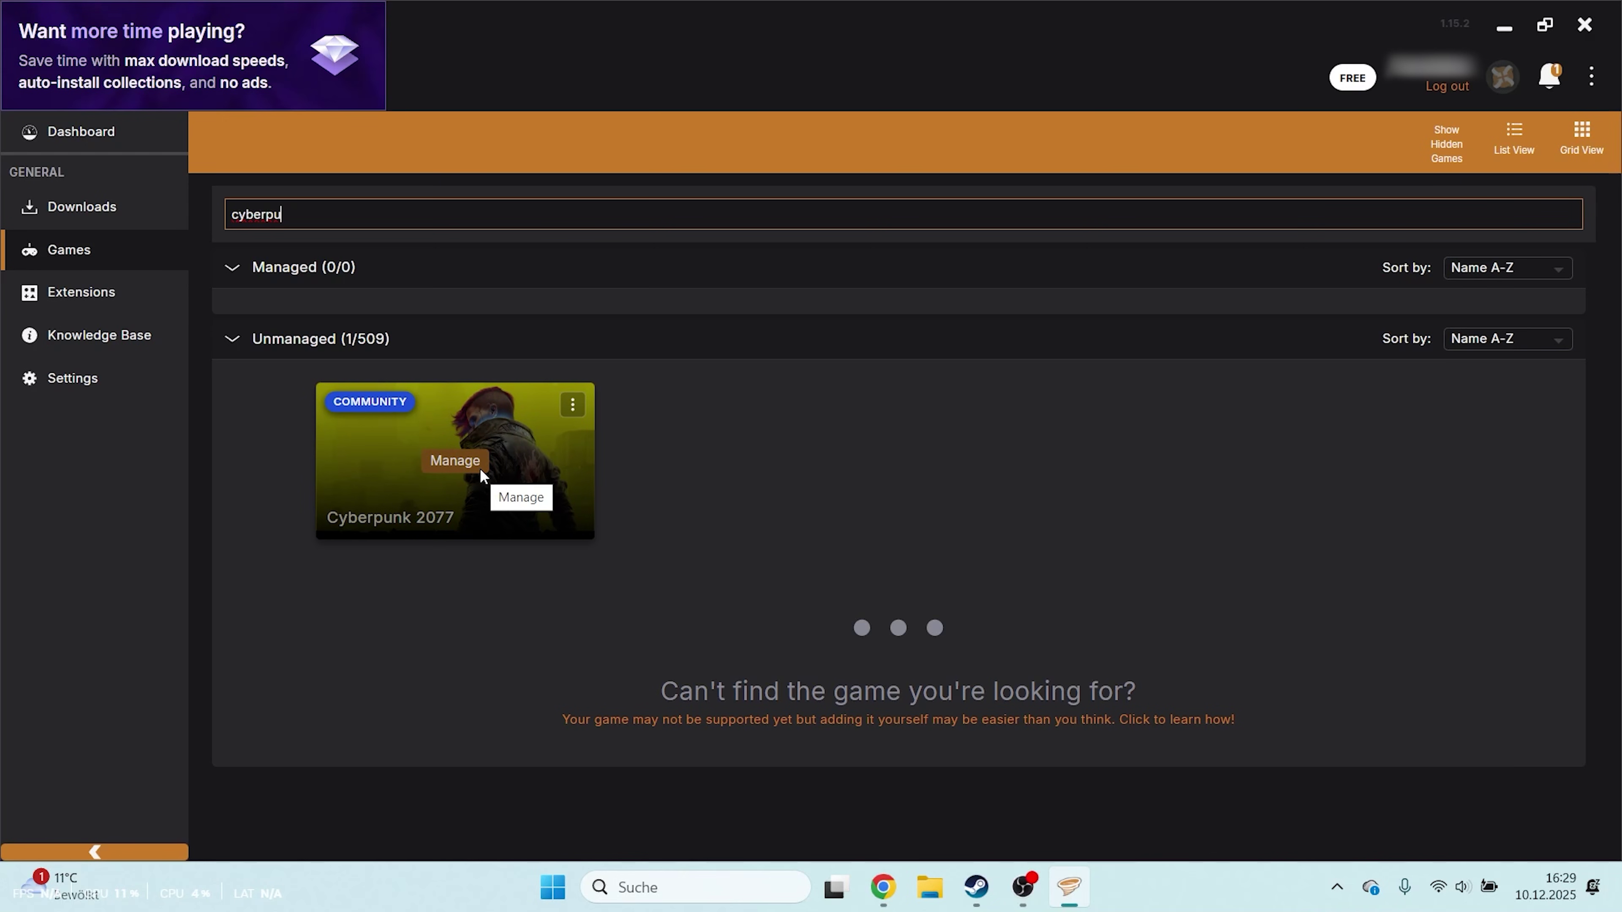
click(478, 467)
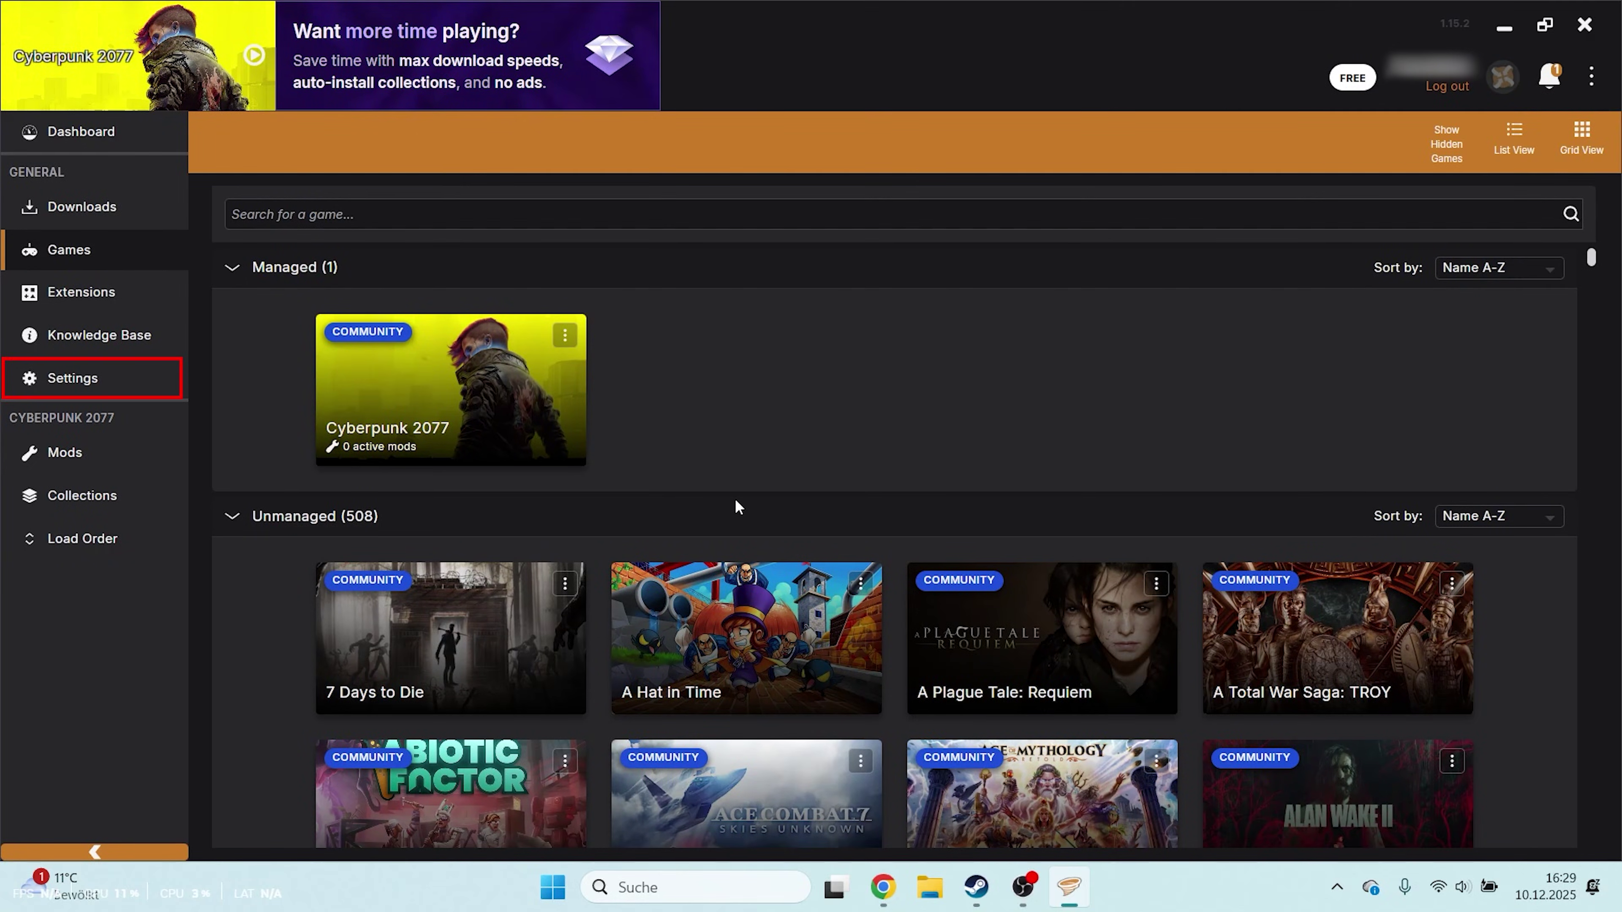
Check the downloads folder in the Vortex download settings, and view the installed mods for Cyberpunk 2077
click(115, 381)
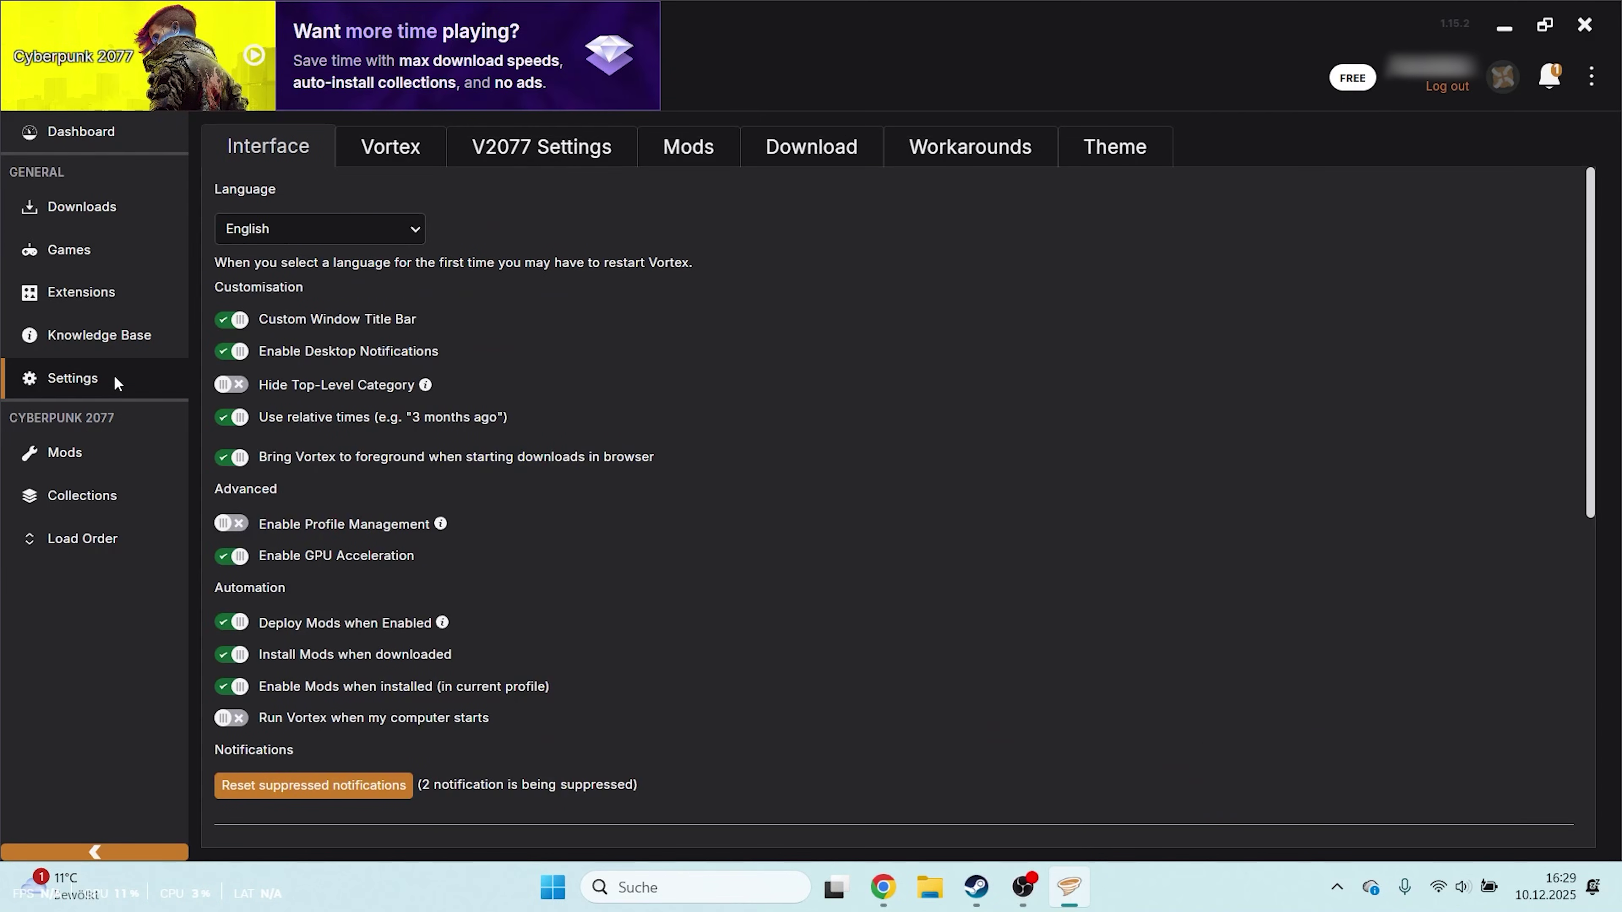
click(826, 158)
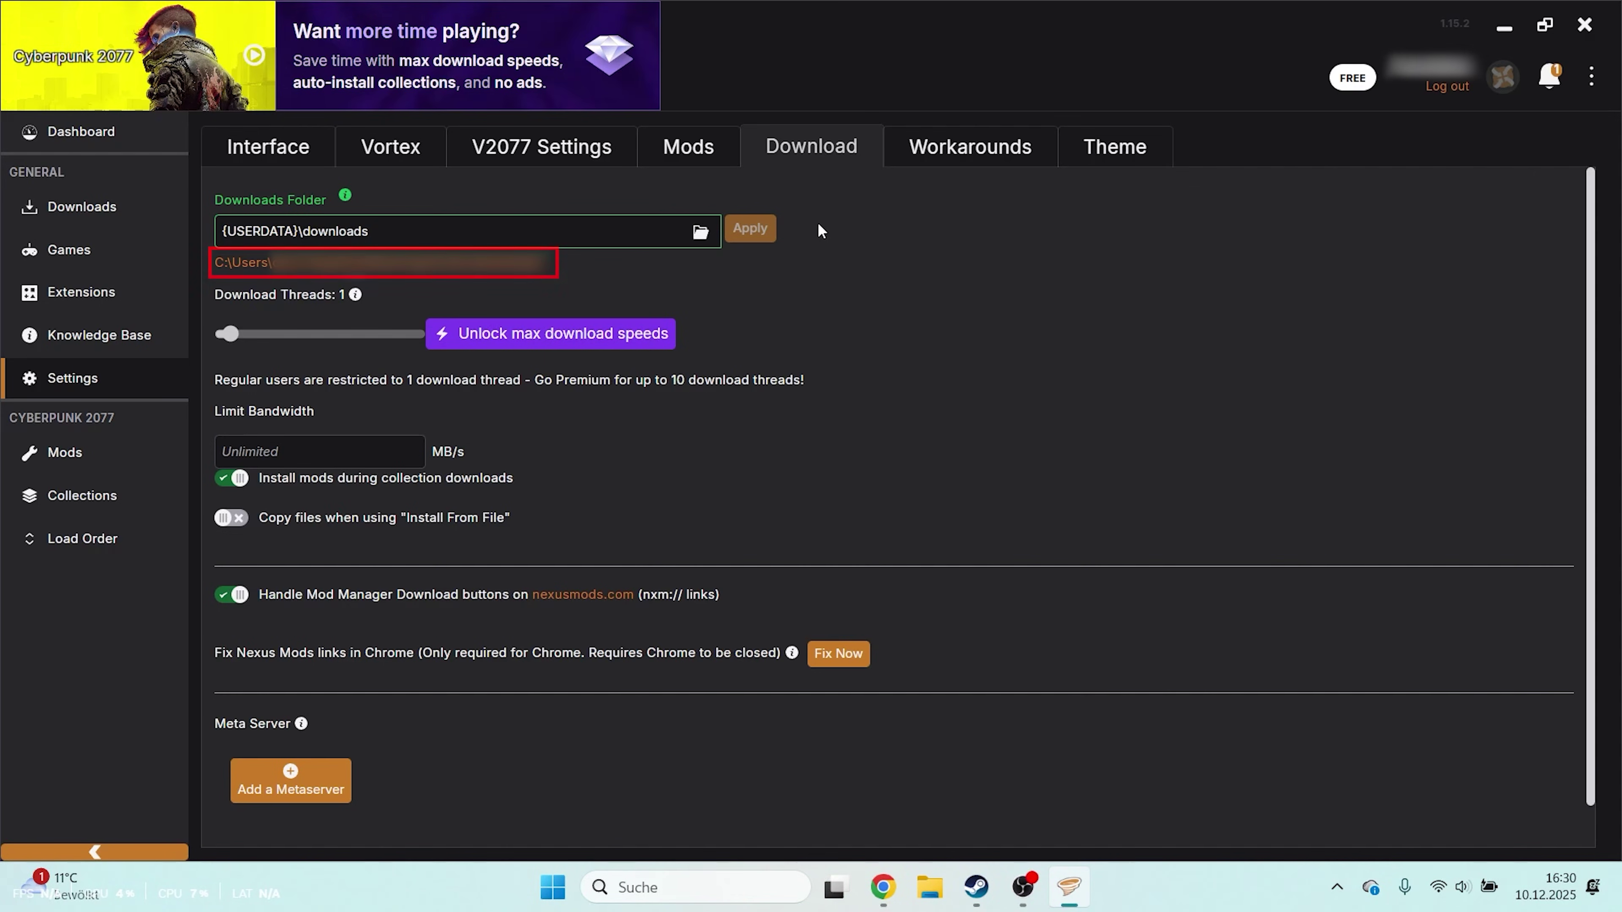
click(154, 459)
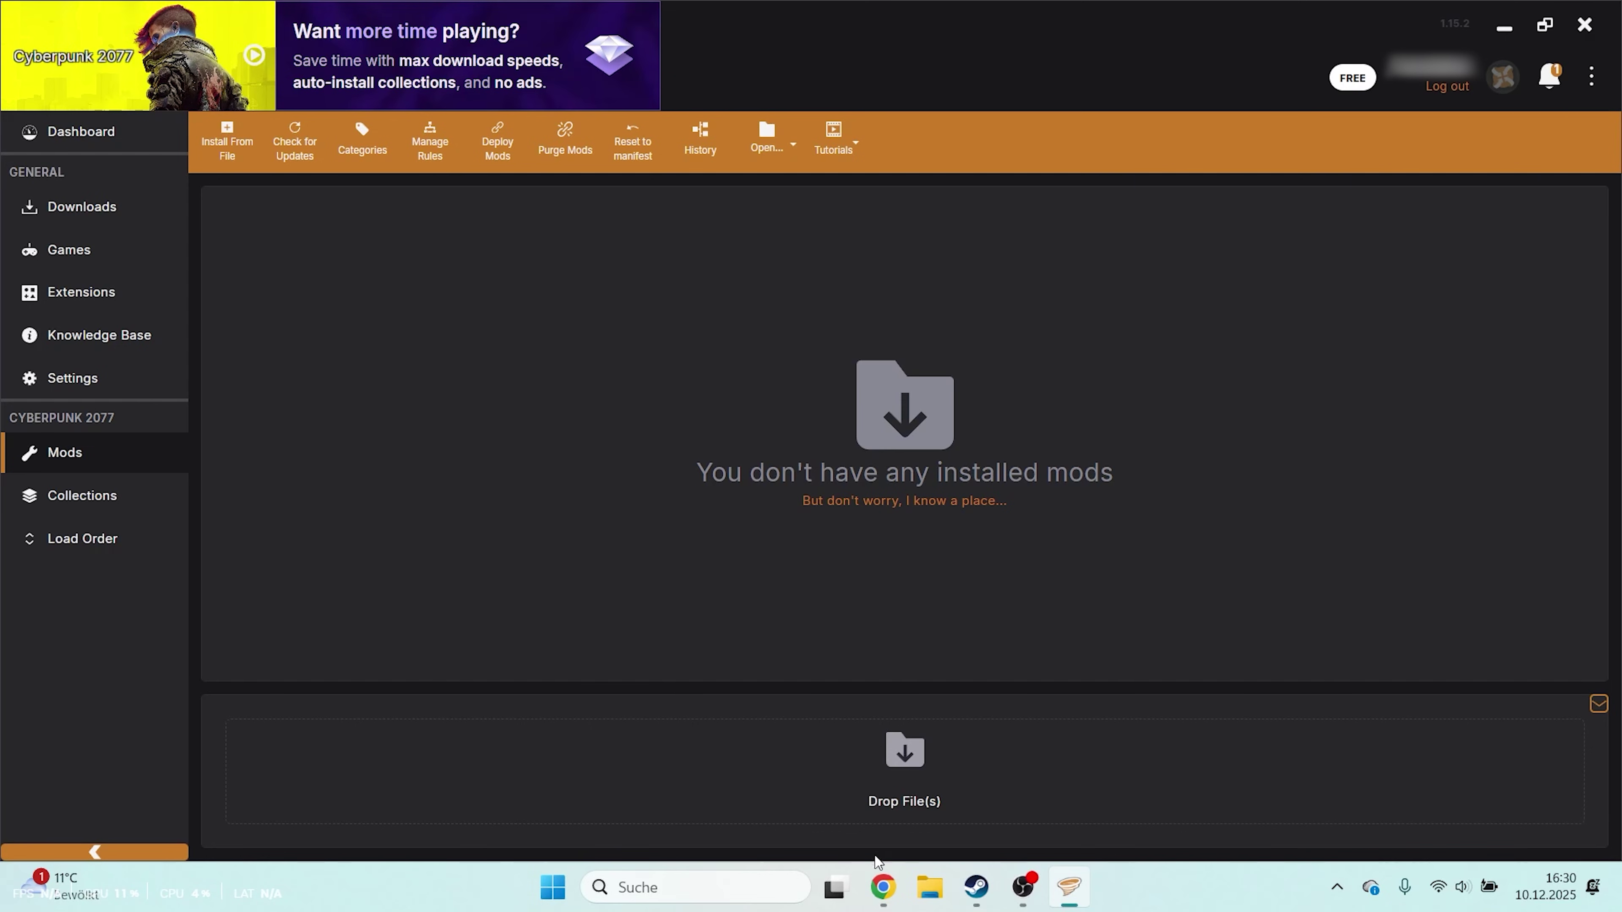
Switch to Chrome and open the Cyberpunk 2077 page from the list of all games on Nexus Mods
click(883, 886)
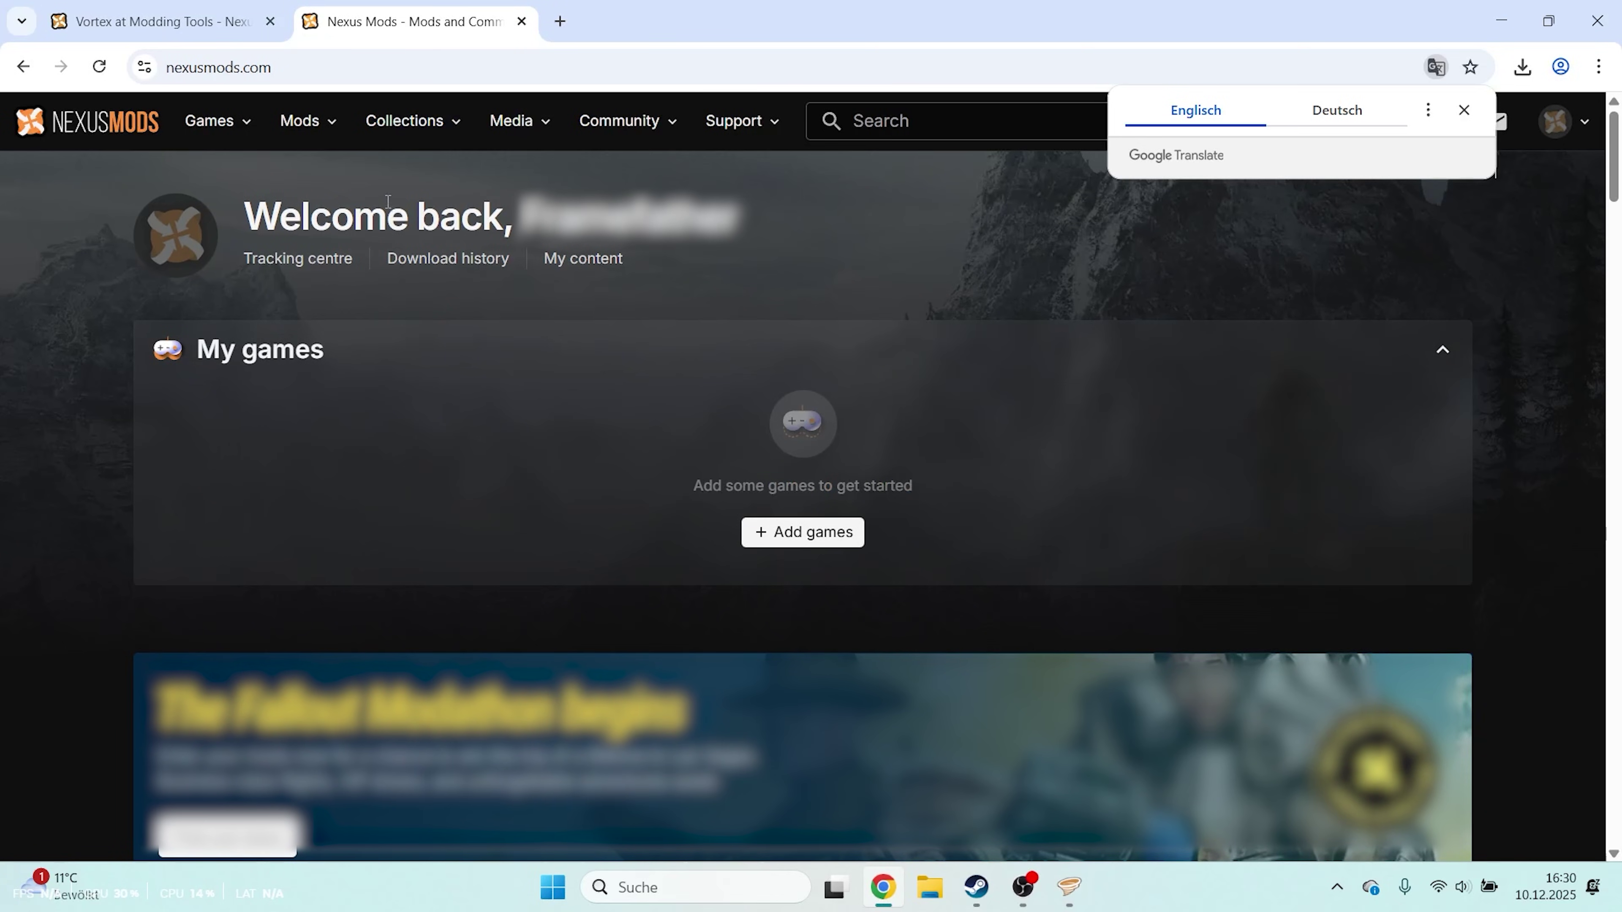
click(258, 136)
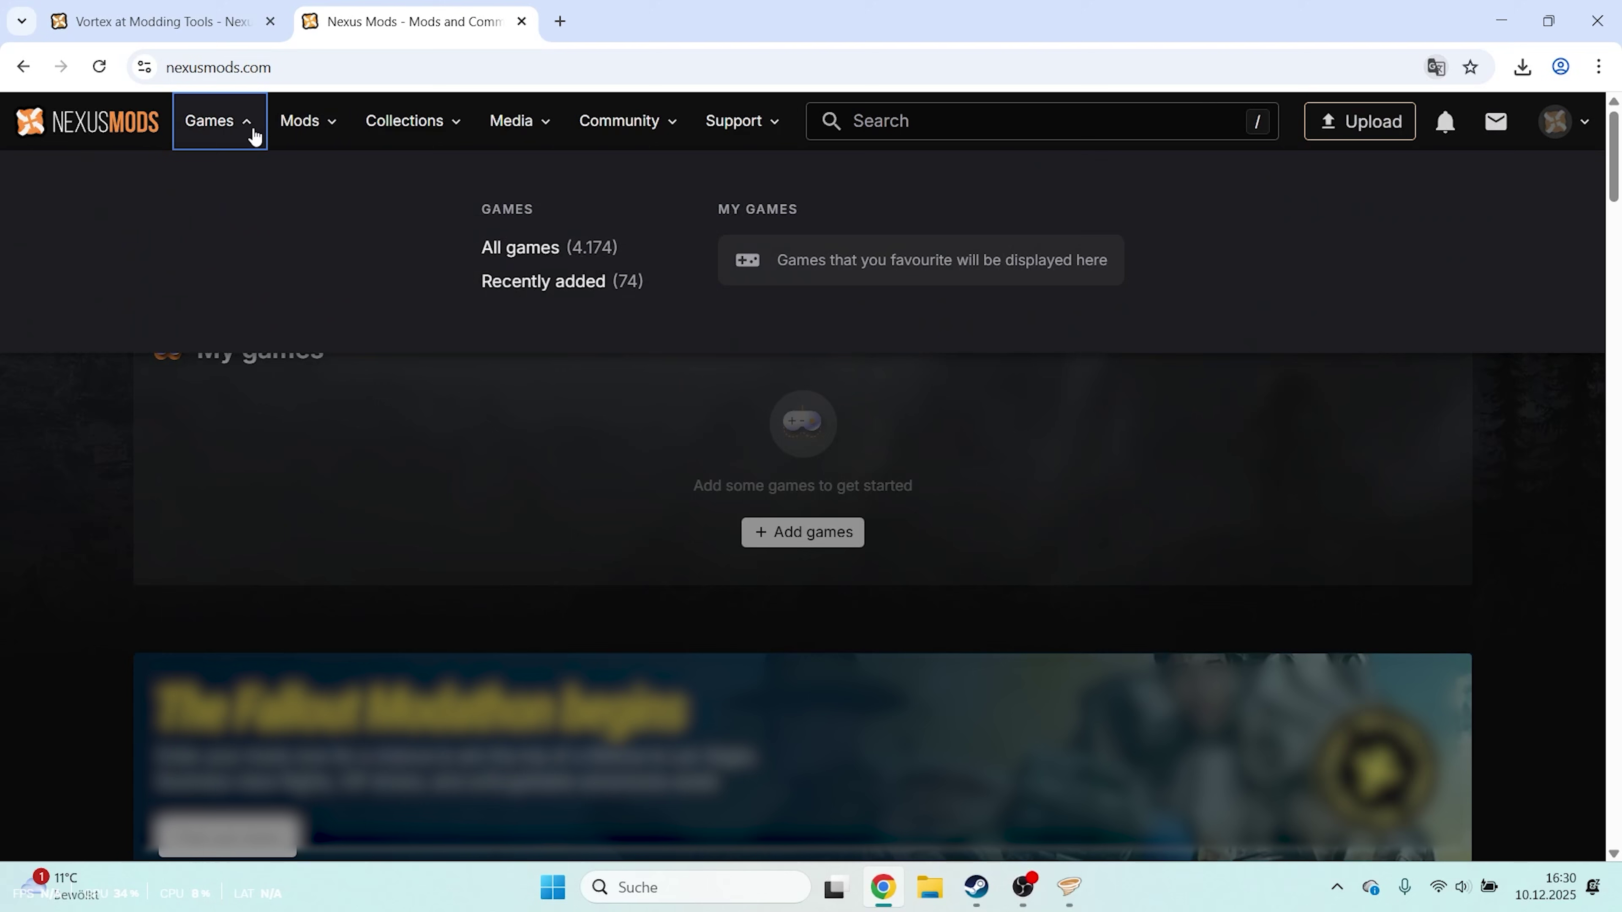
click(546, 257)
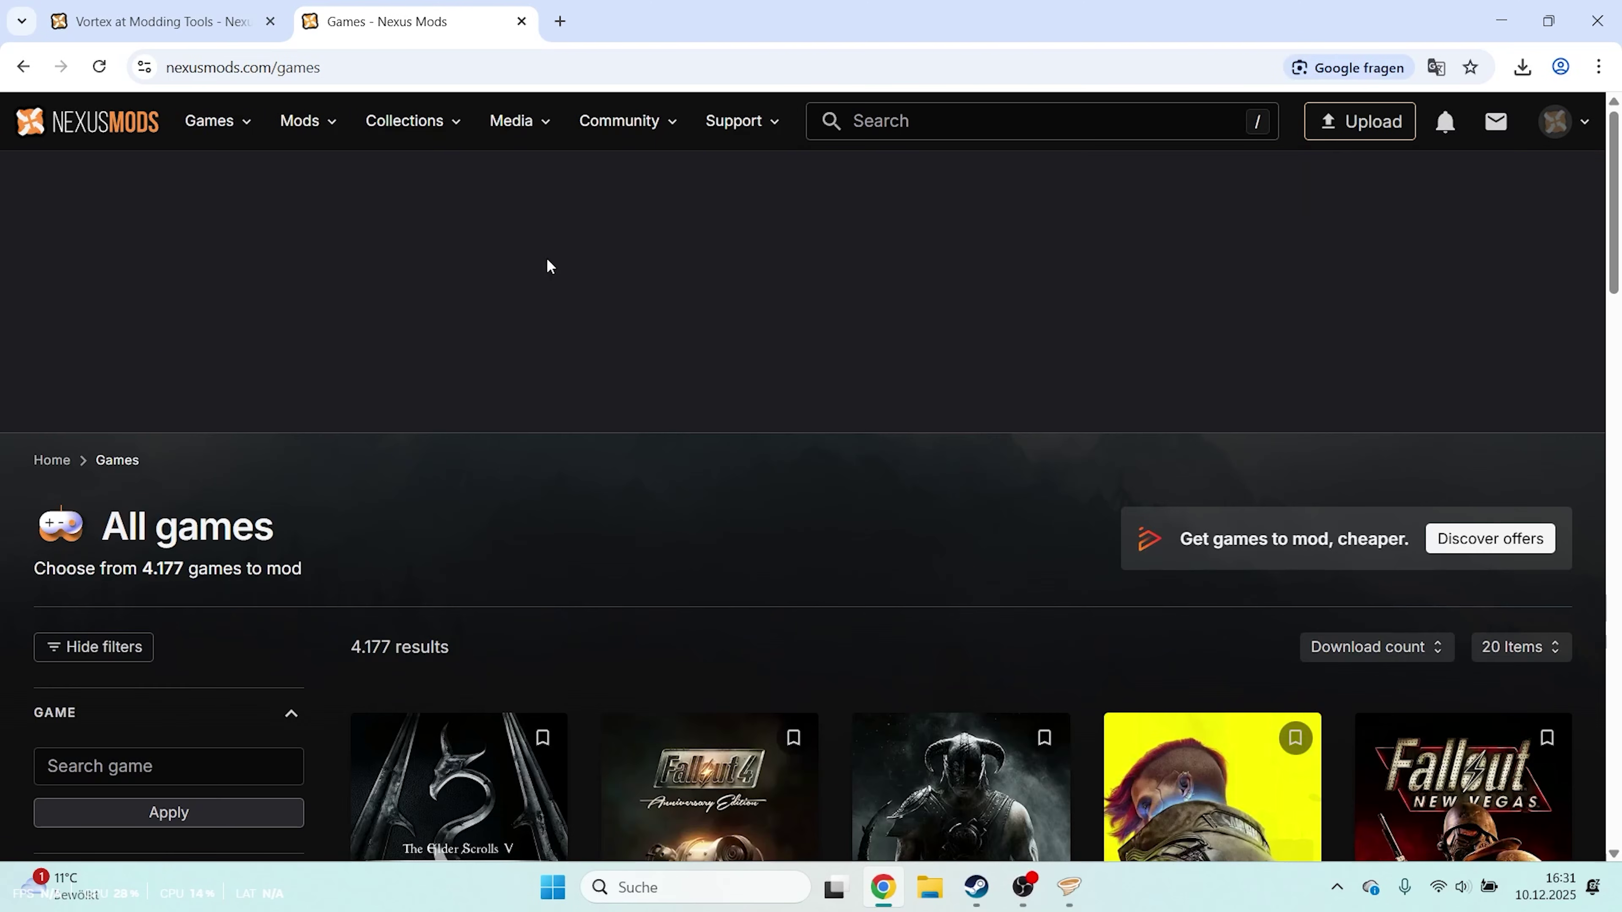
scroll(1268, 591, down, 3)
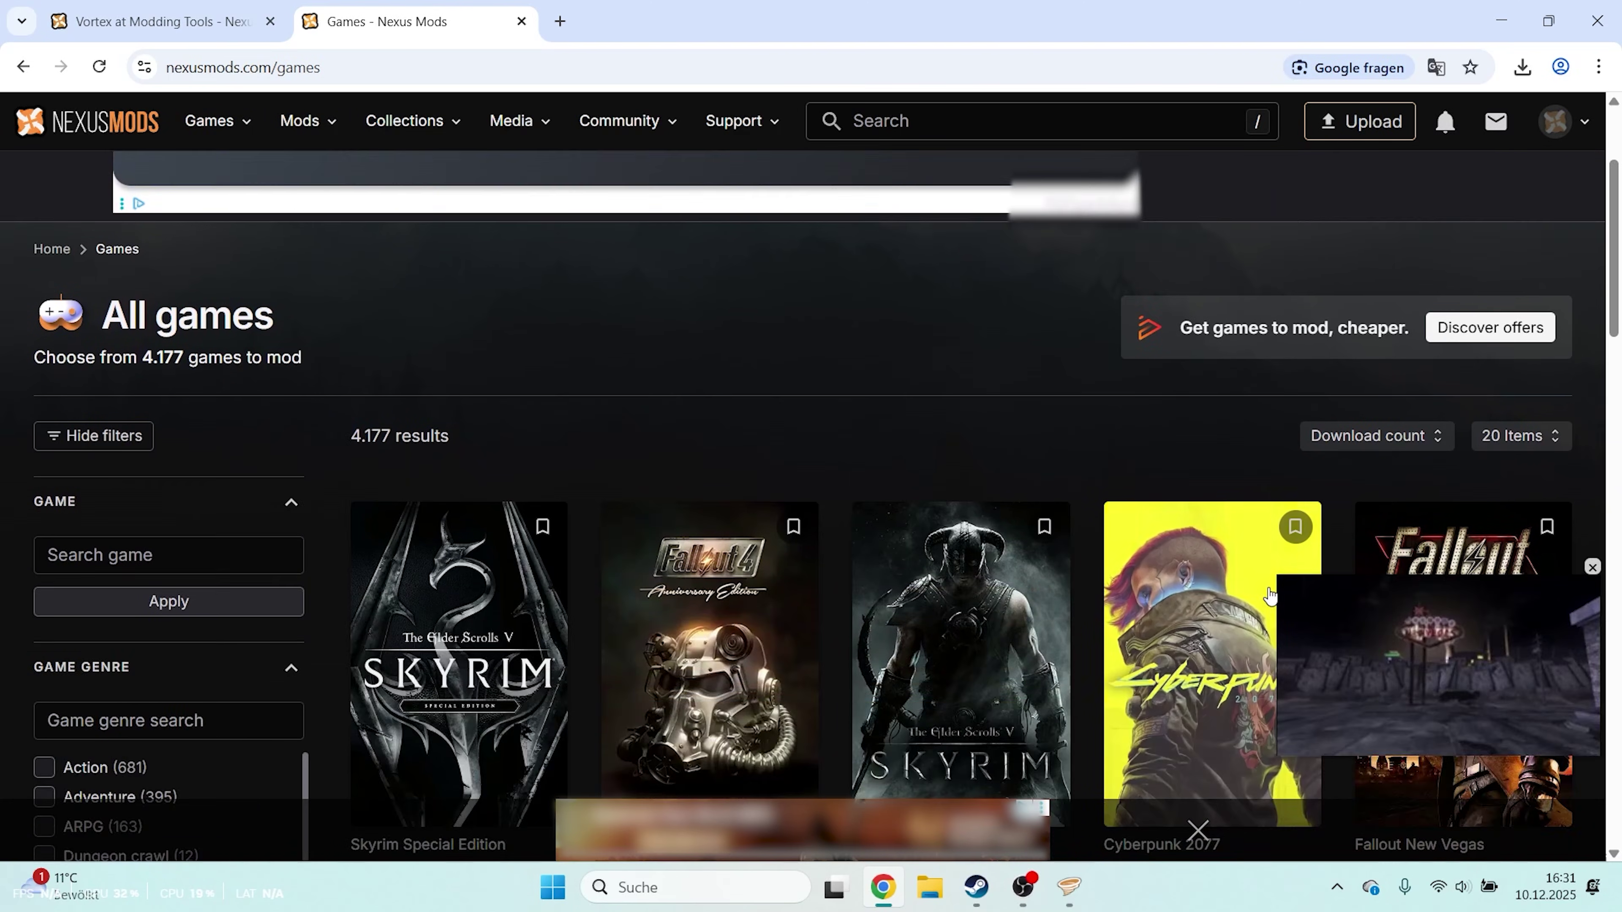
scroll(1269, 594, down, 3)
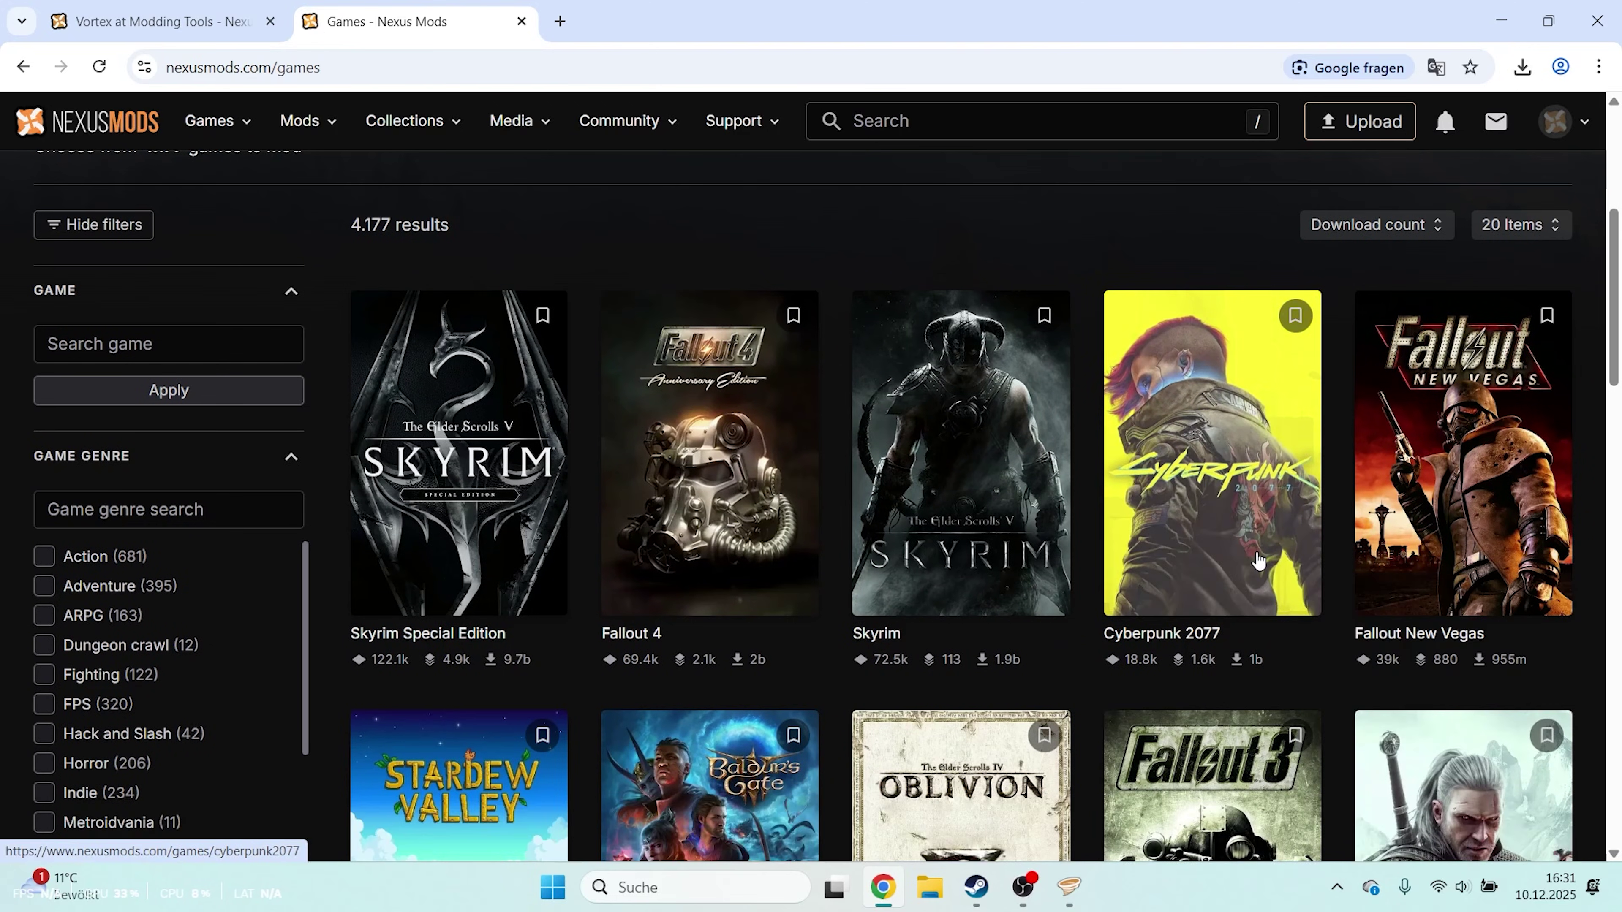
click(1257, 559)
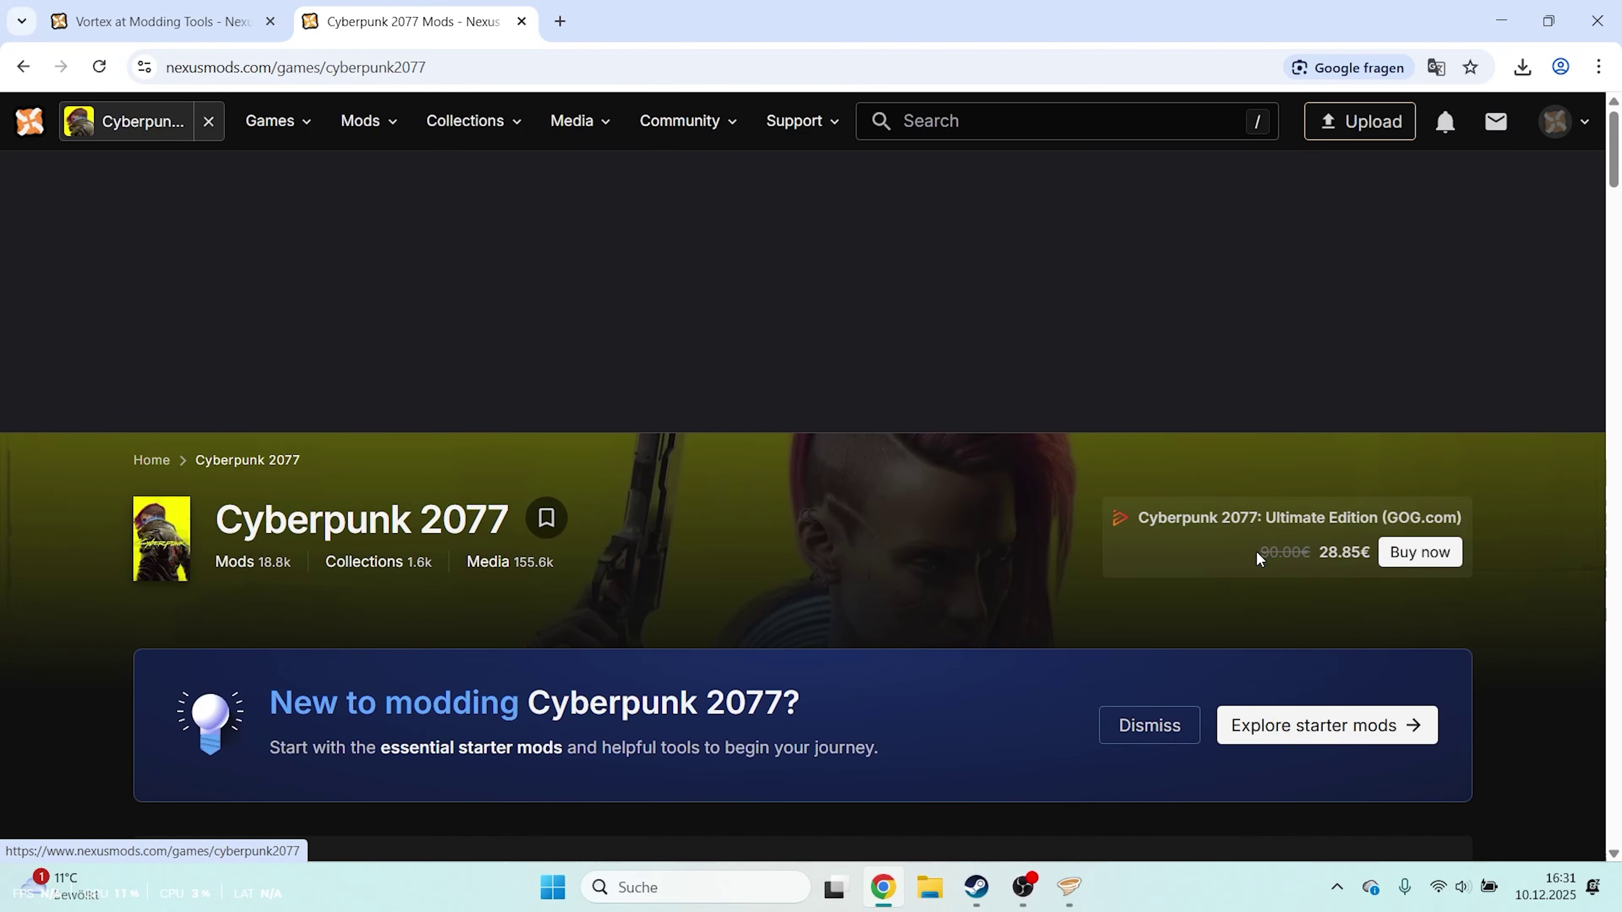
Show the popular mods in the Mods section of the Cyberpunk 2077 page
scroll(1235, 696, down, 20)
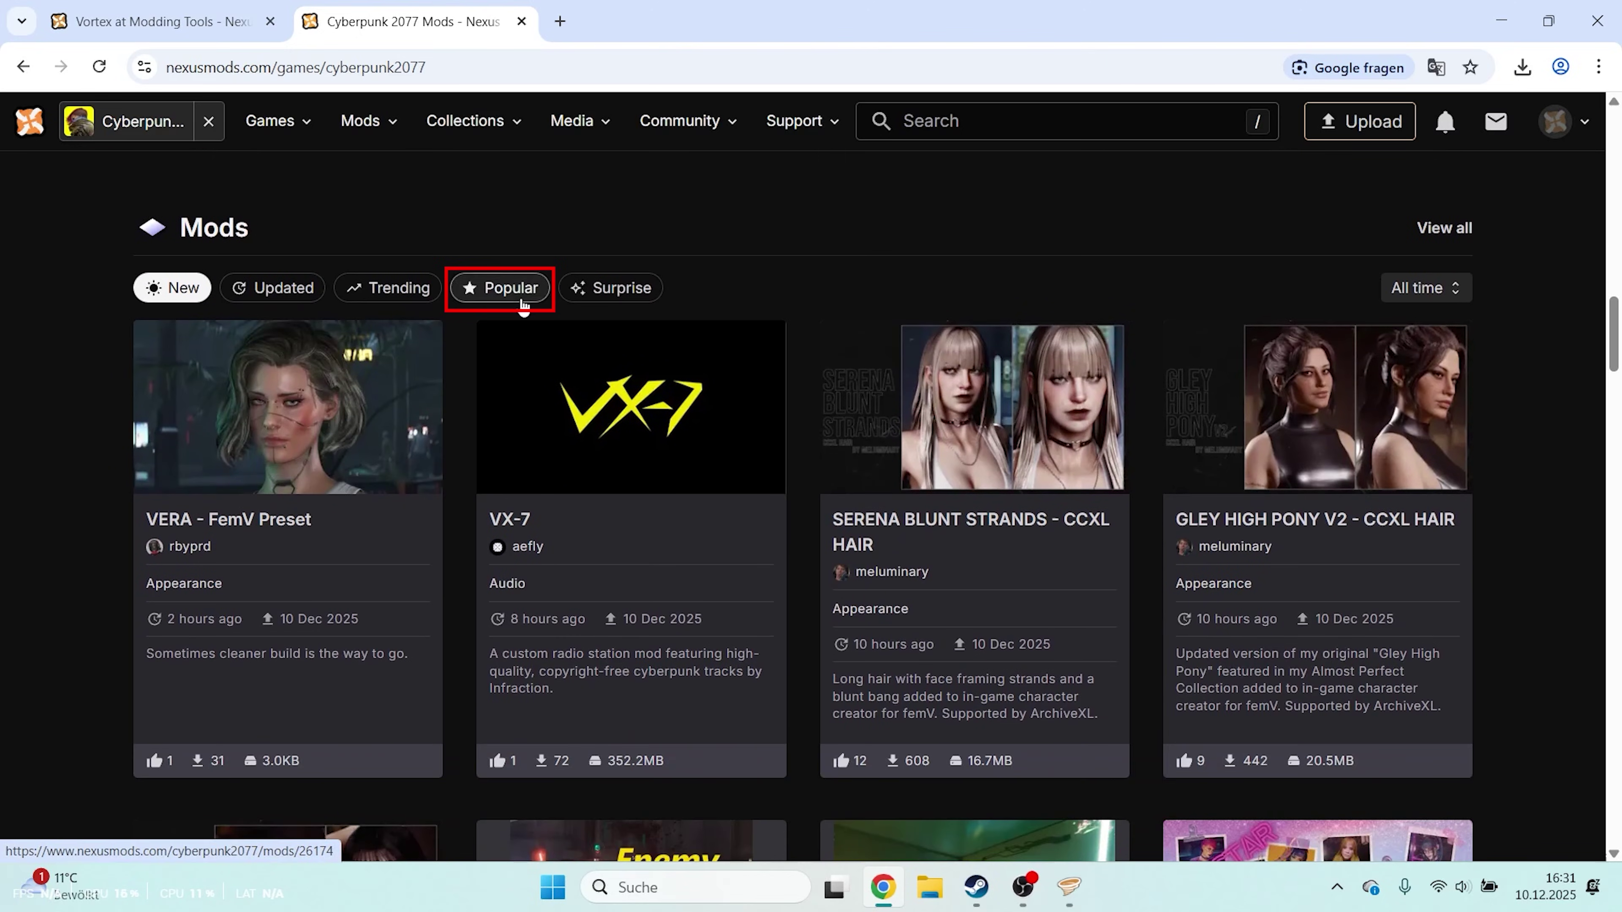
click(522, 303)
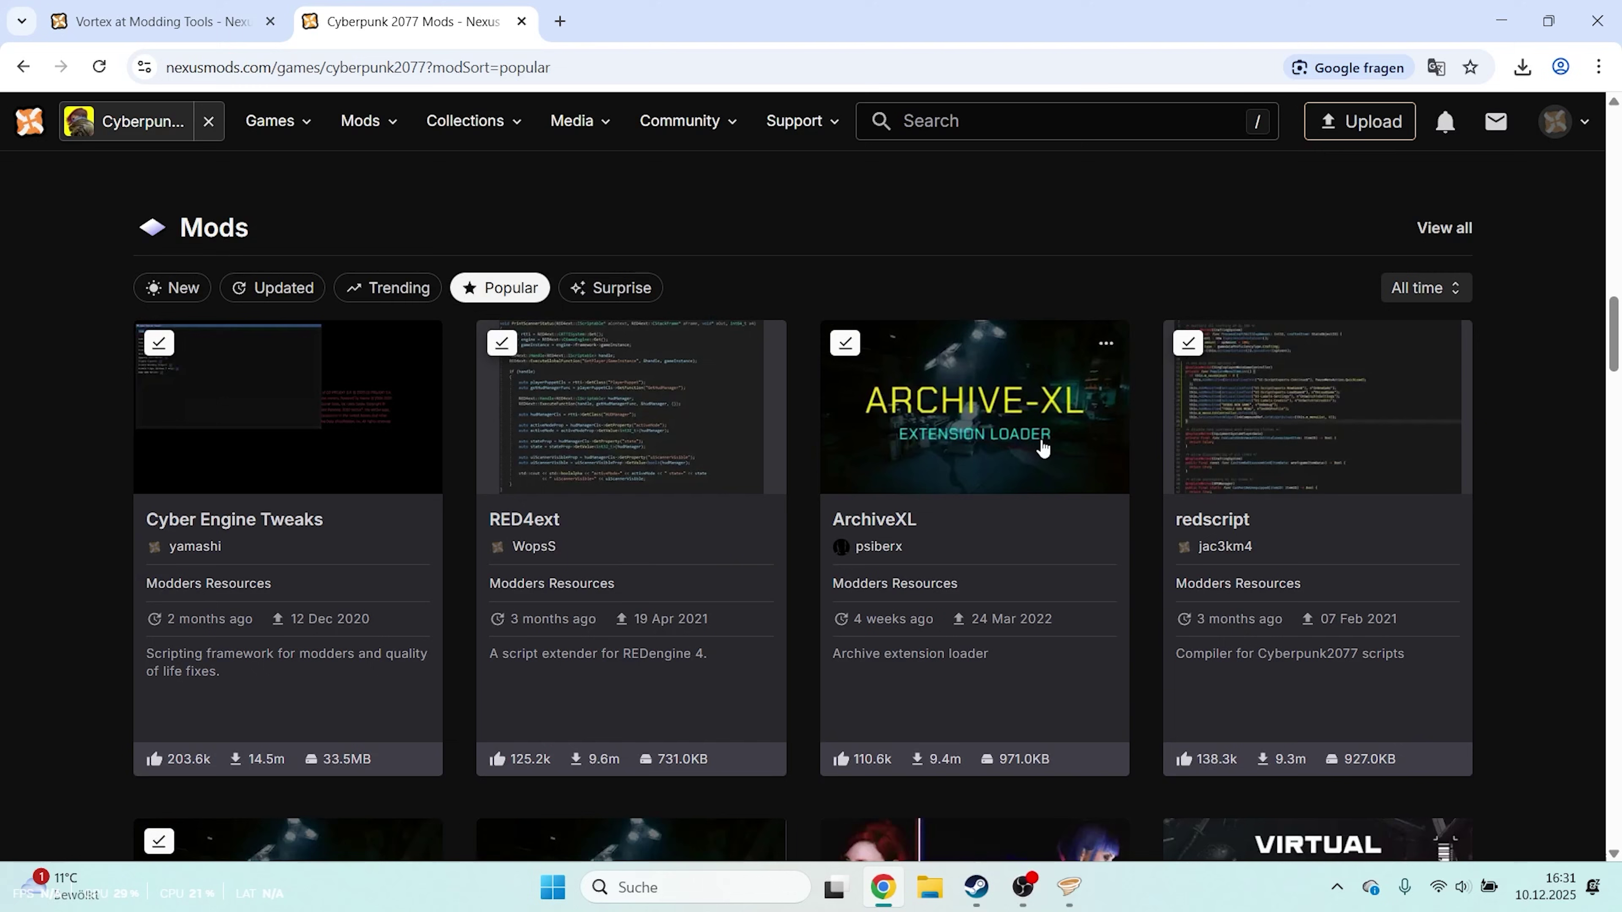
scroll(1519, 592, down, 2)
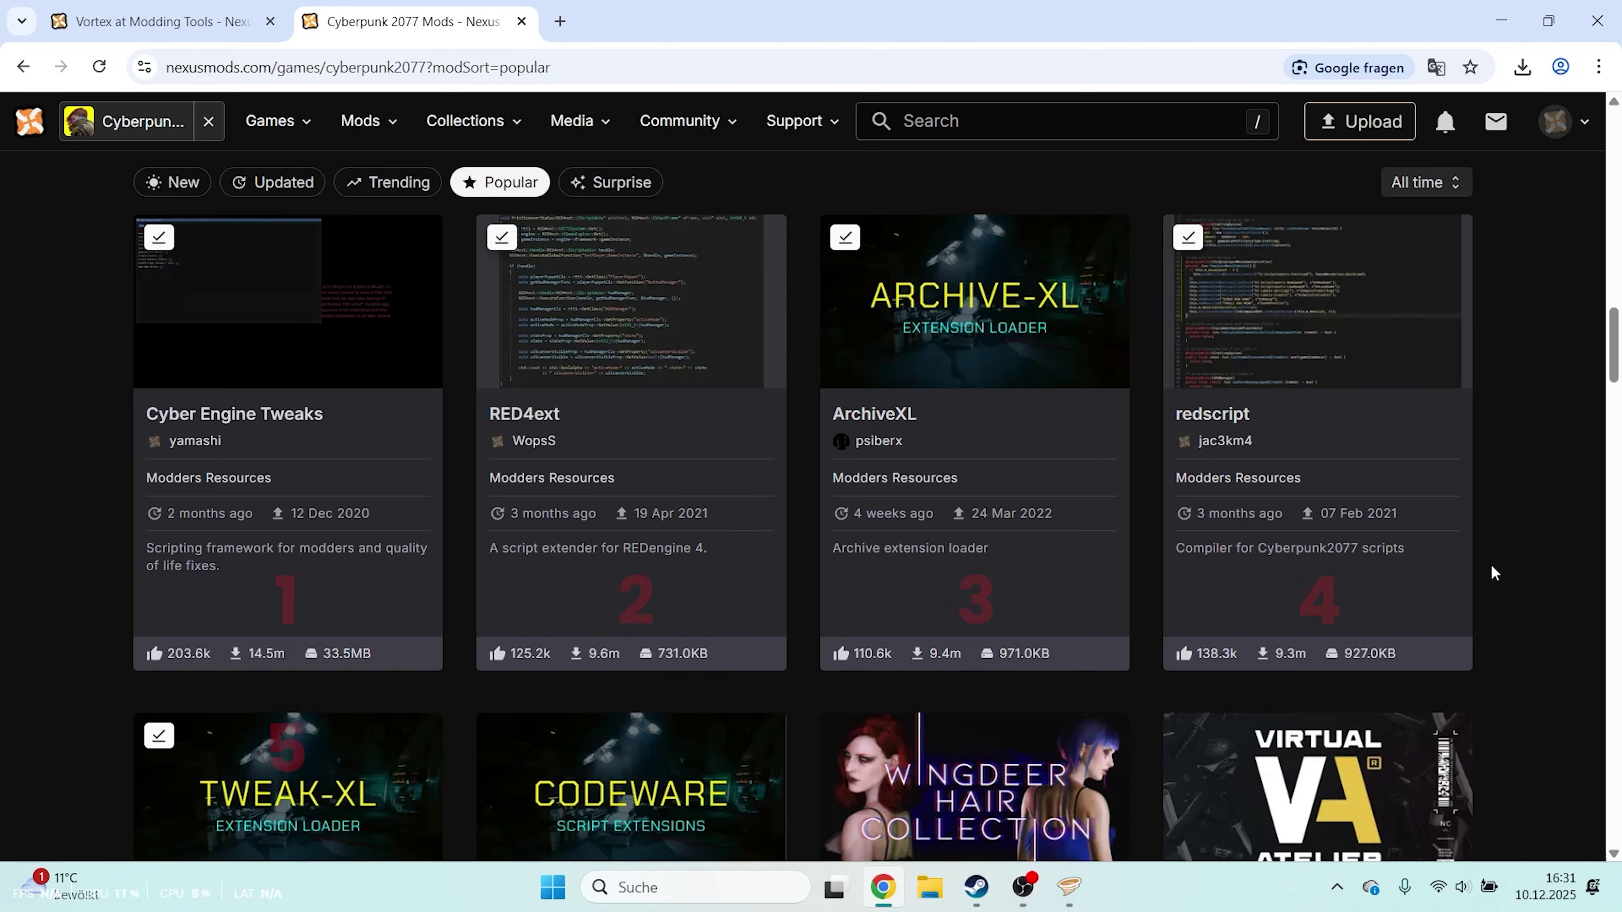
Open the mod pages of Cyber Engine Tweaks, RED4ext, ArchiveXL, redscript and TweakXL, each in its own browser tab
right_click(421, 377)
click(468, 399)
right_click(560, 367)
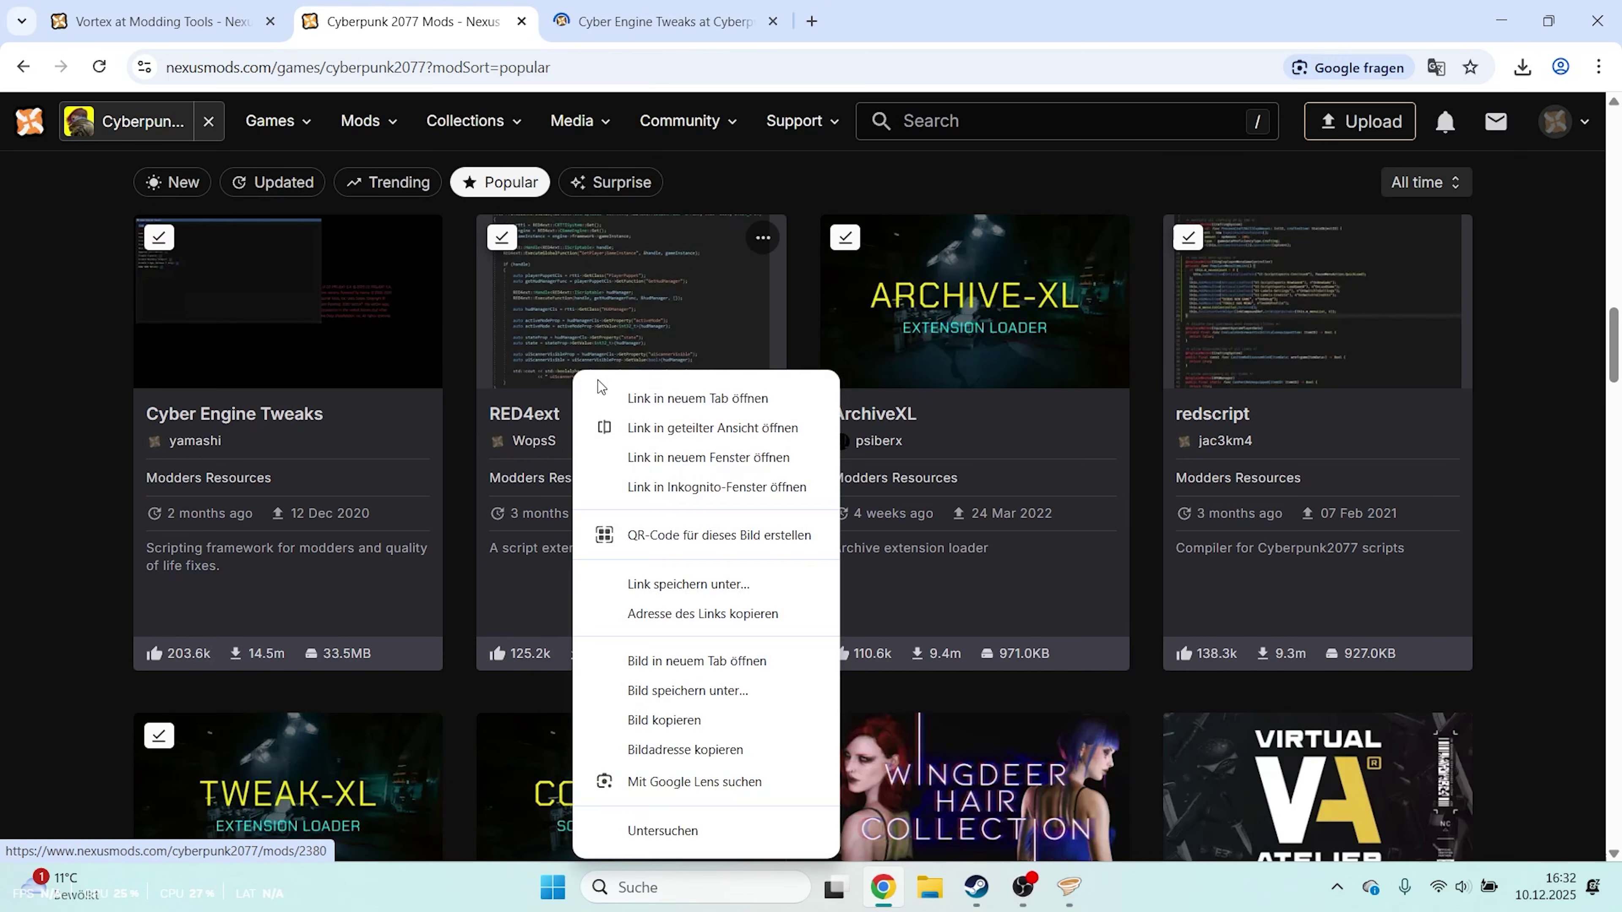
click(606, 390)
right_click(897, 365)
click(944, 387)
right_click(1187, 363)
click(1234, 386)
scroll(483, 711, down, 3)
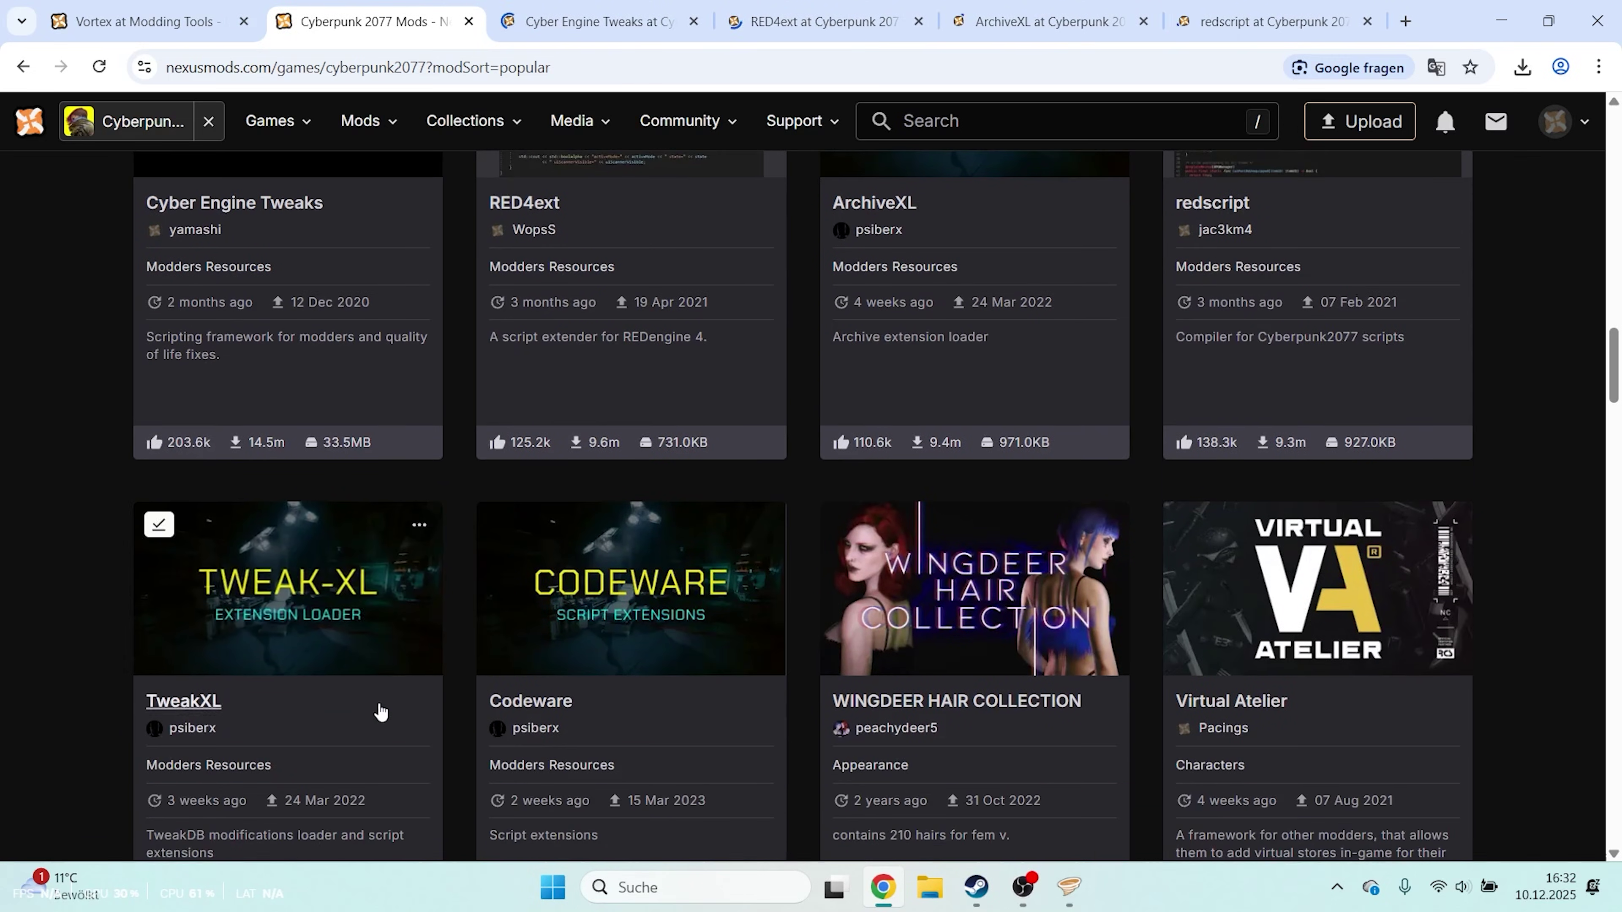
right_click(353, 658)
click(400, 174)
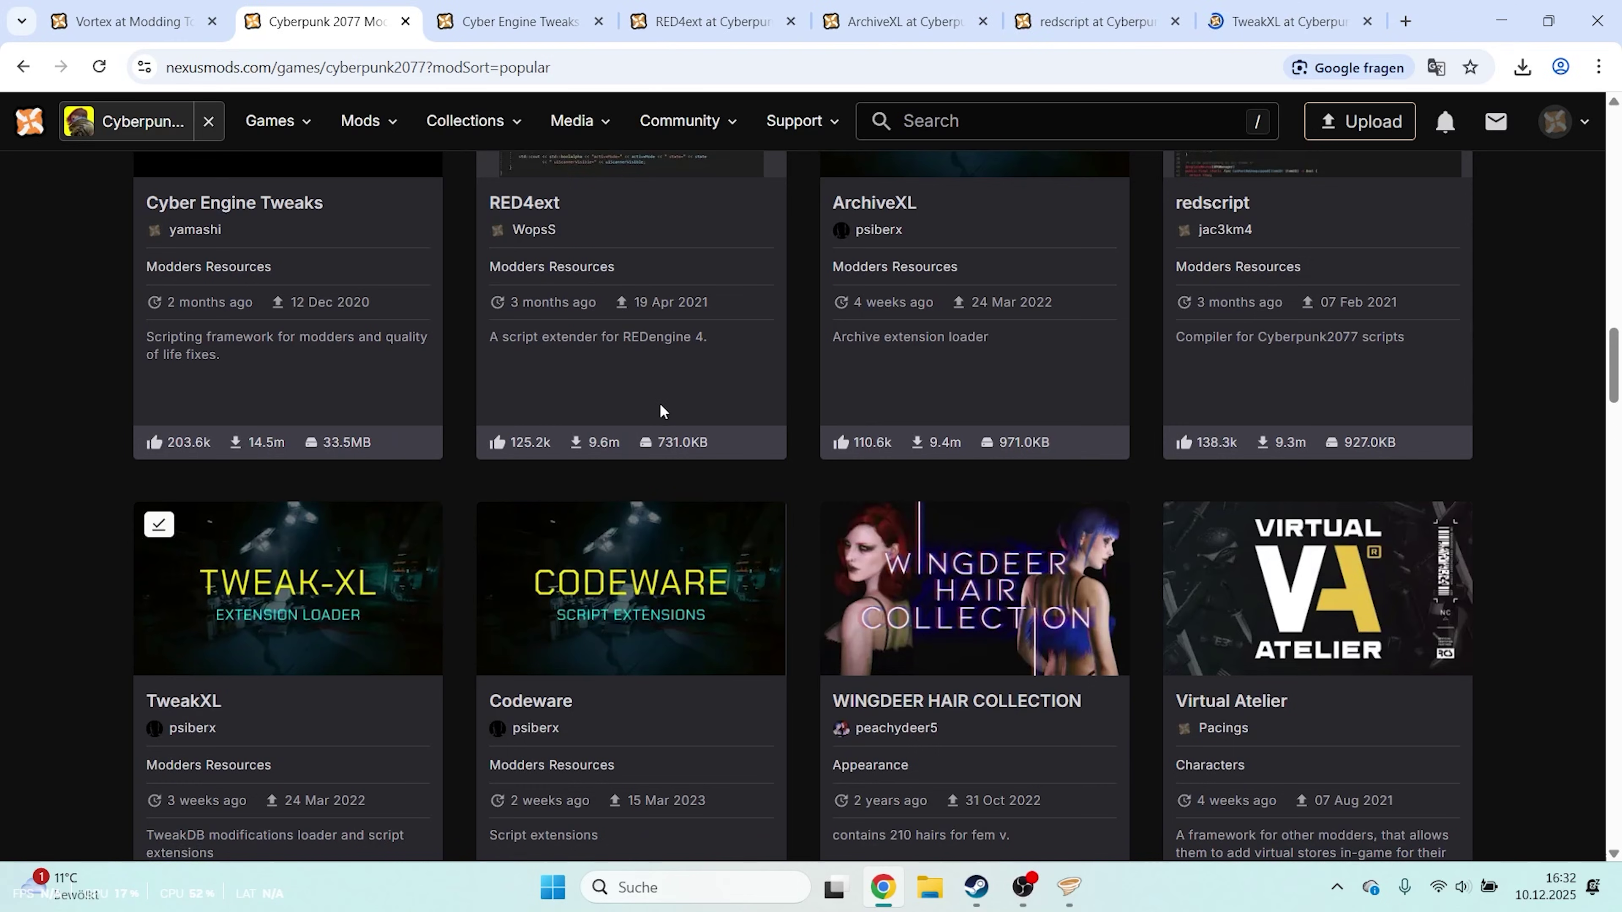
scroll(659, 402, up, 3)
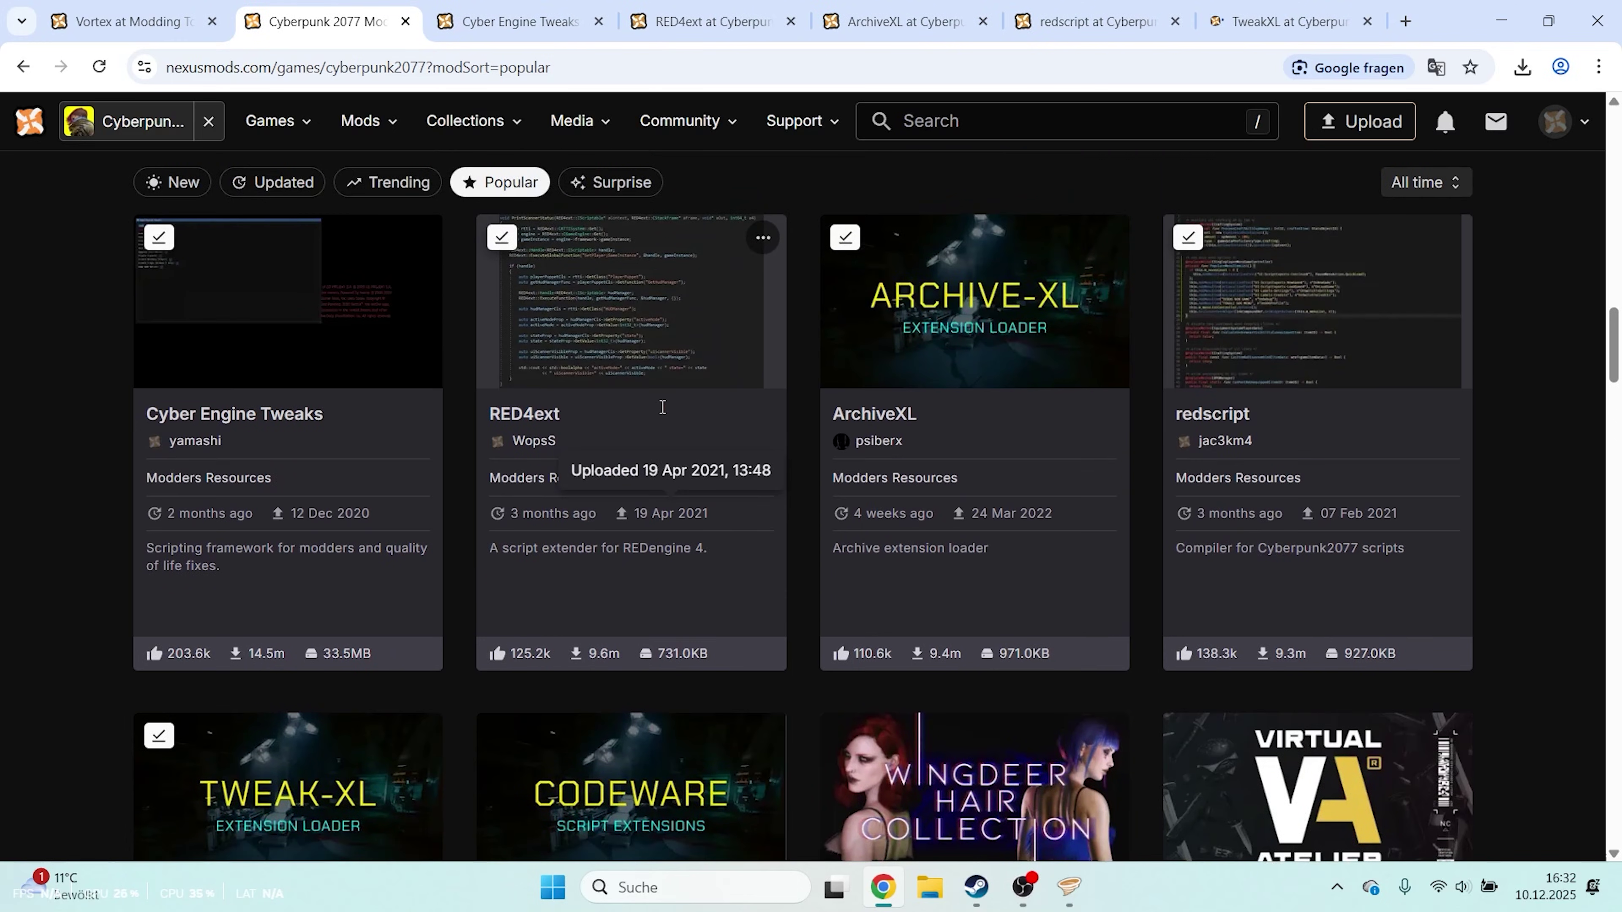
Download Cyber Engine Tweaks for the mod manager with the free slow download, and hand it over to Vortex for installation
click(535, 26)
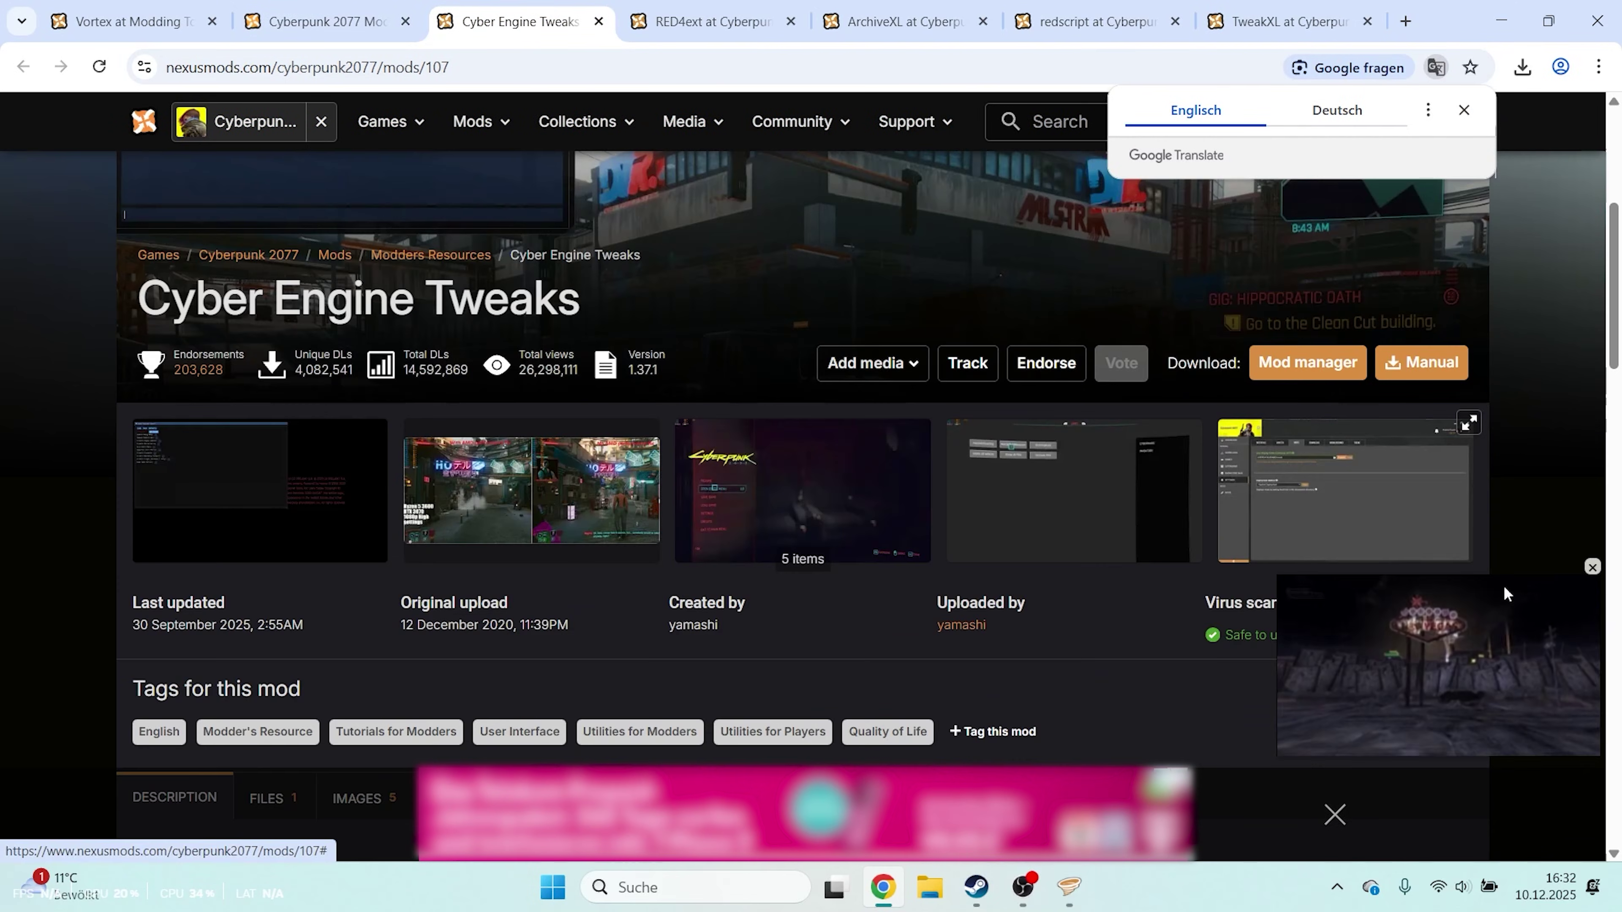
click(1591, 567)
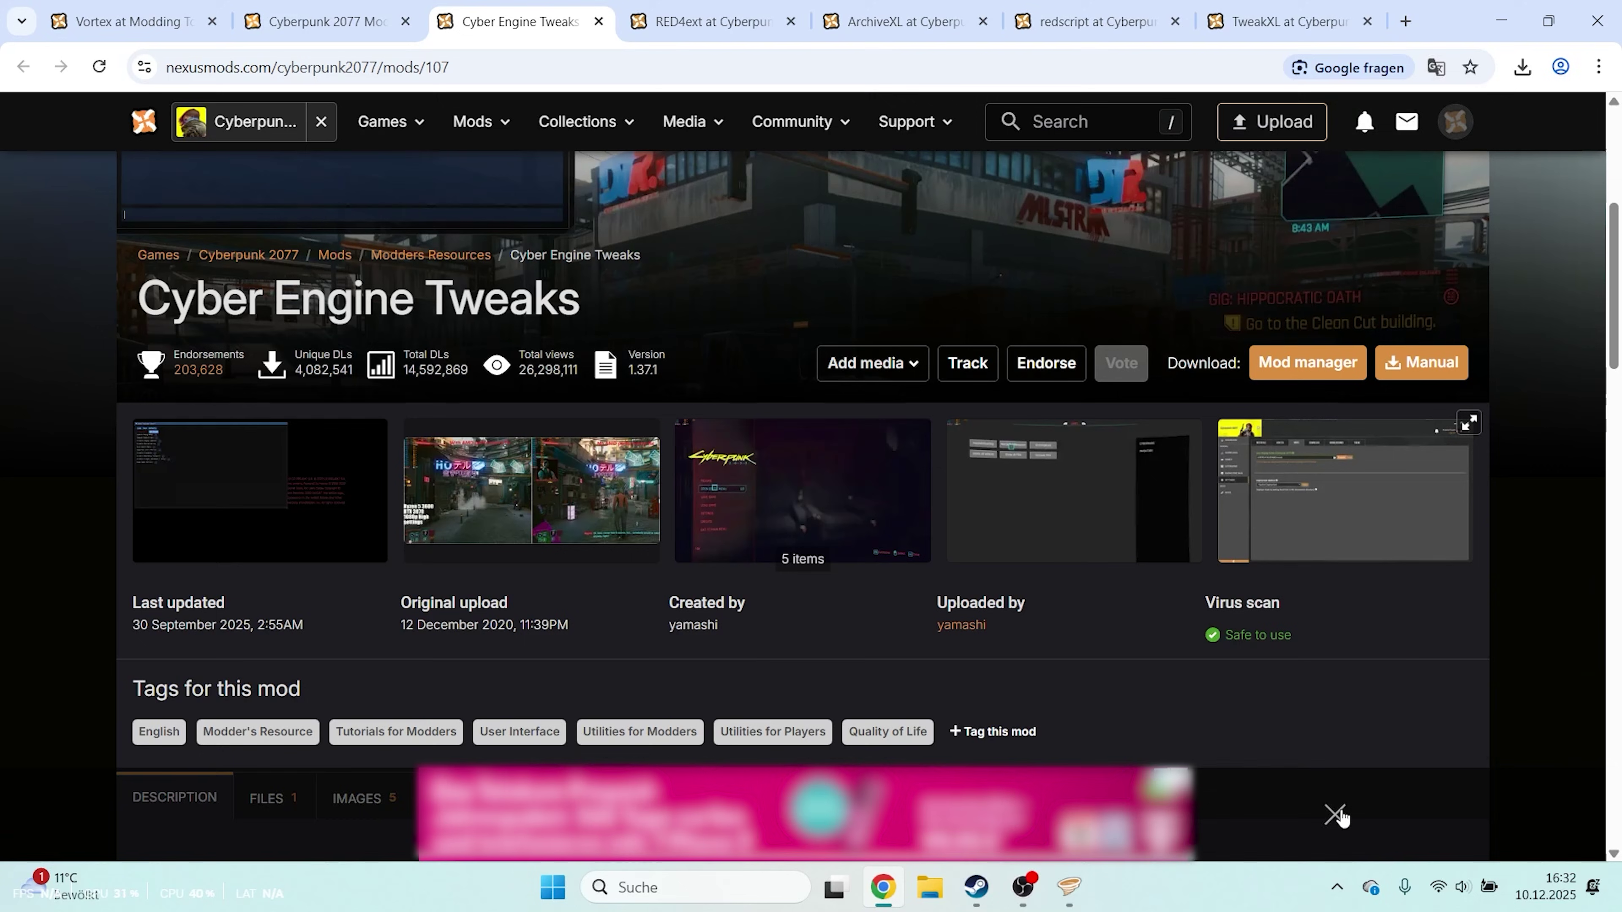
click(1335, 815)
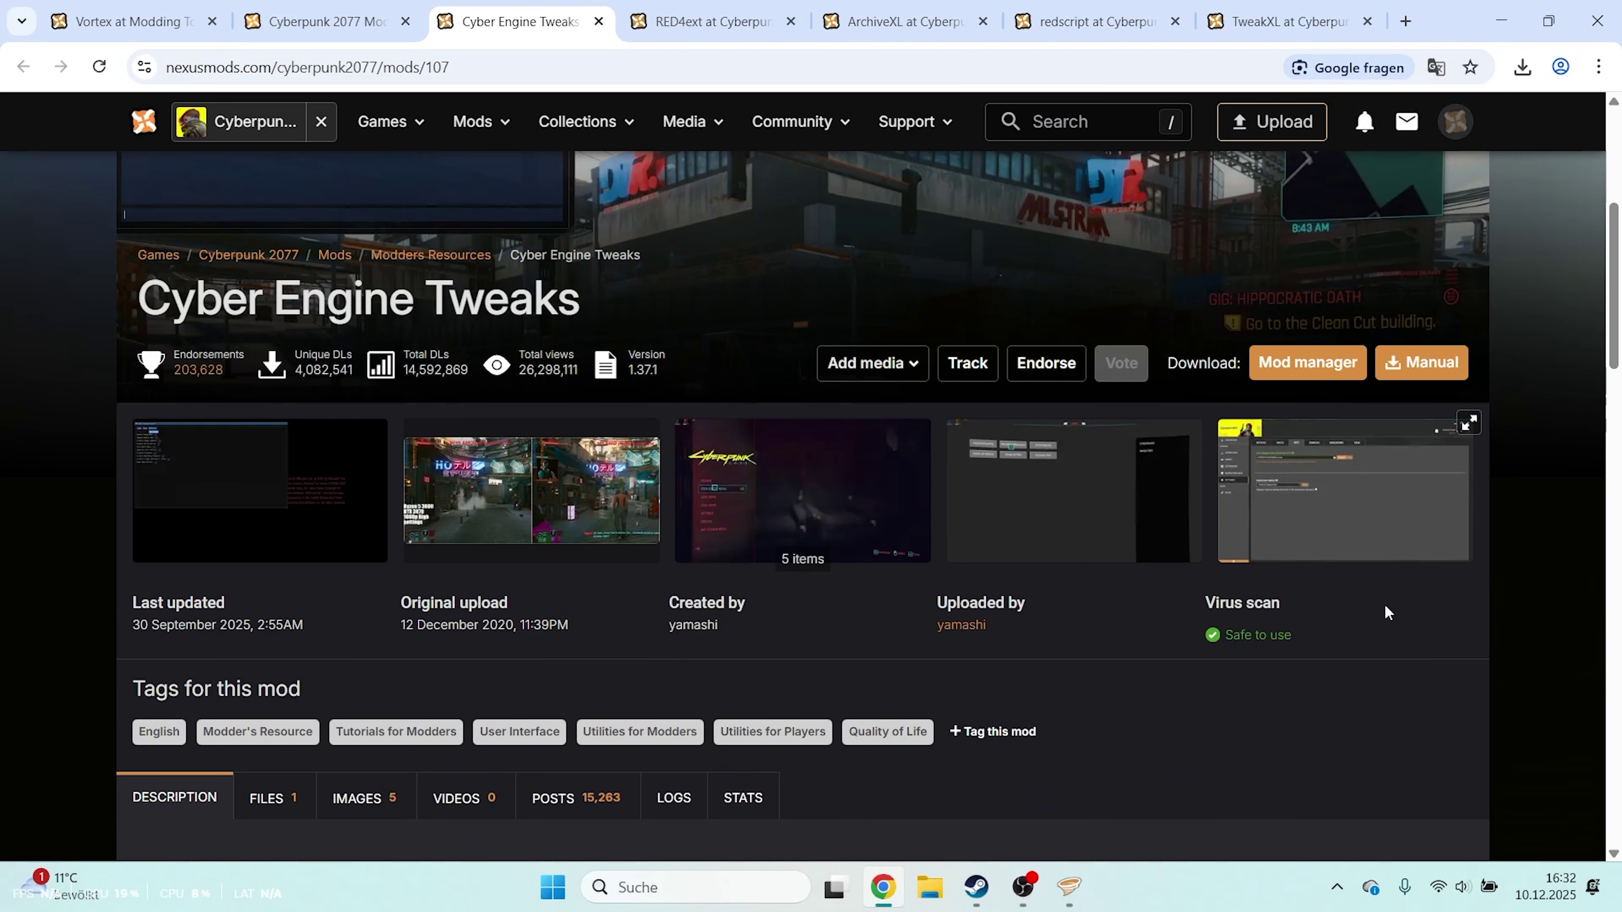
click(1315, 381)
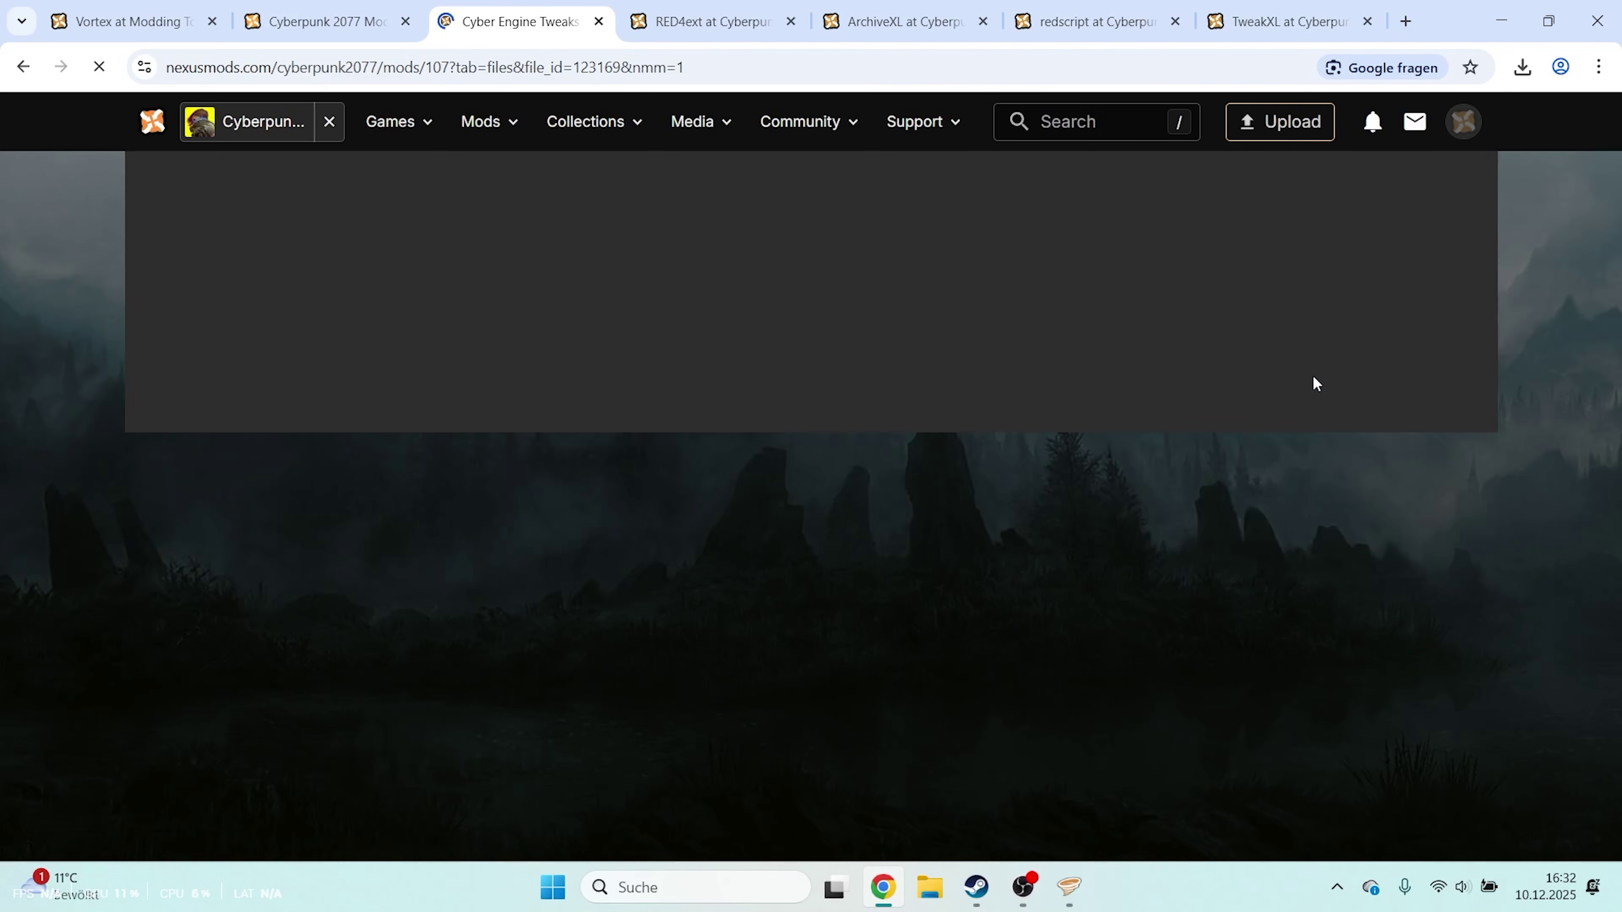
scroll(1310, 477, down, 2)
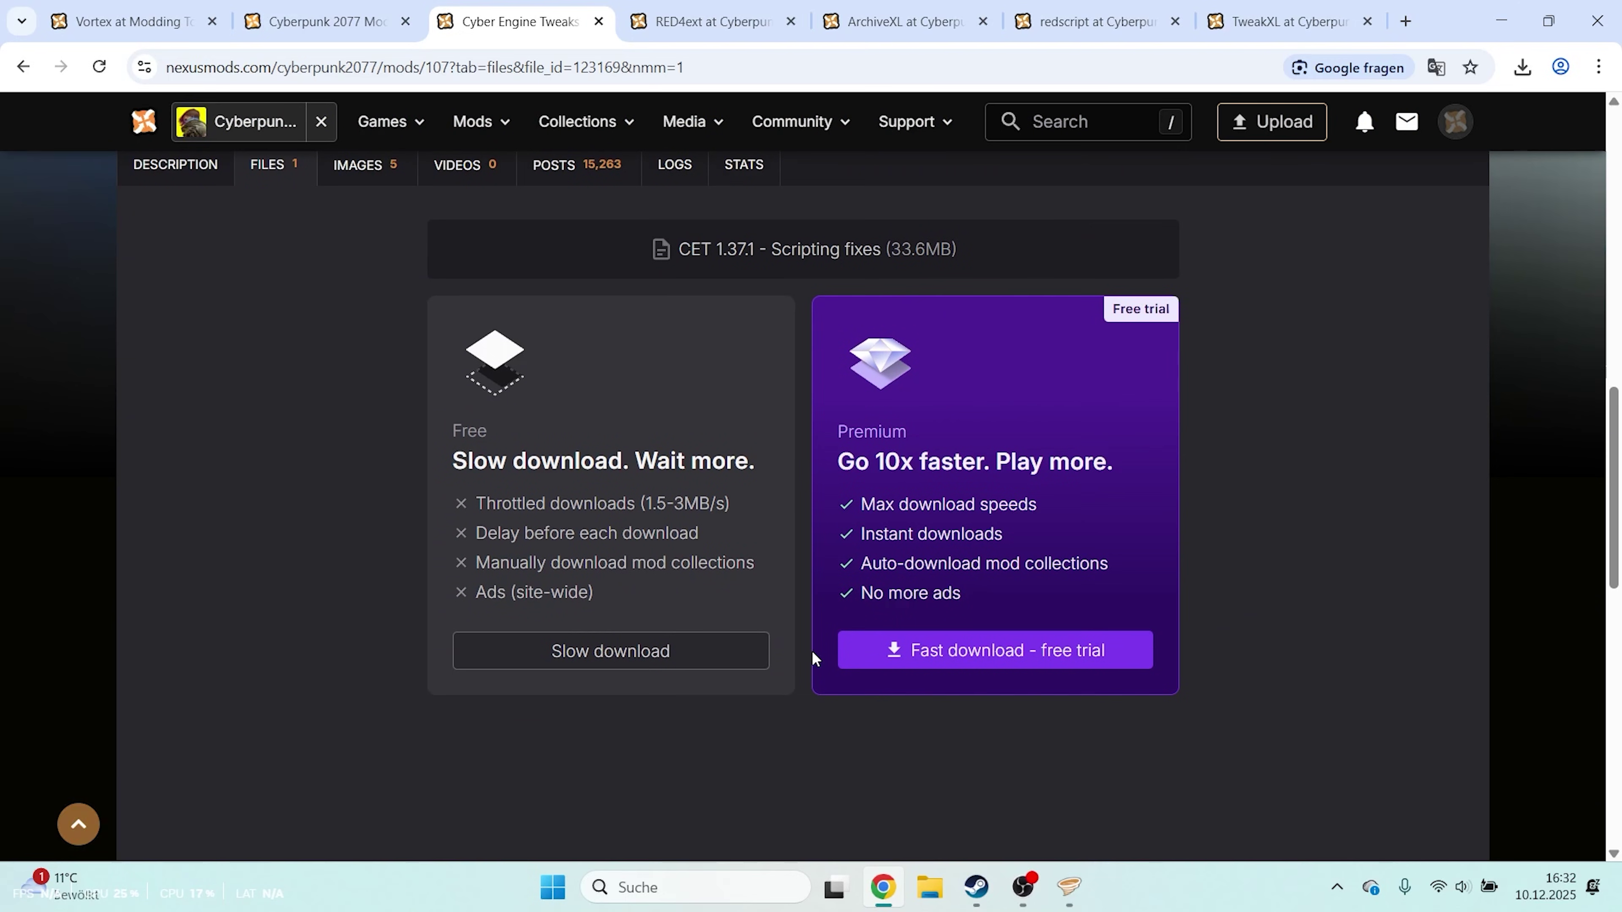
click(739, 658)
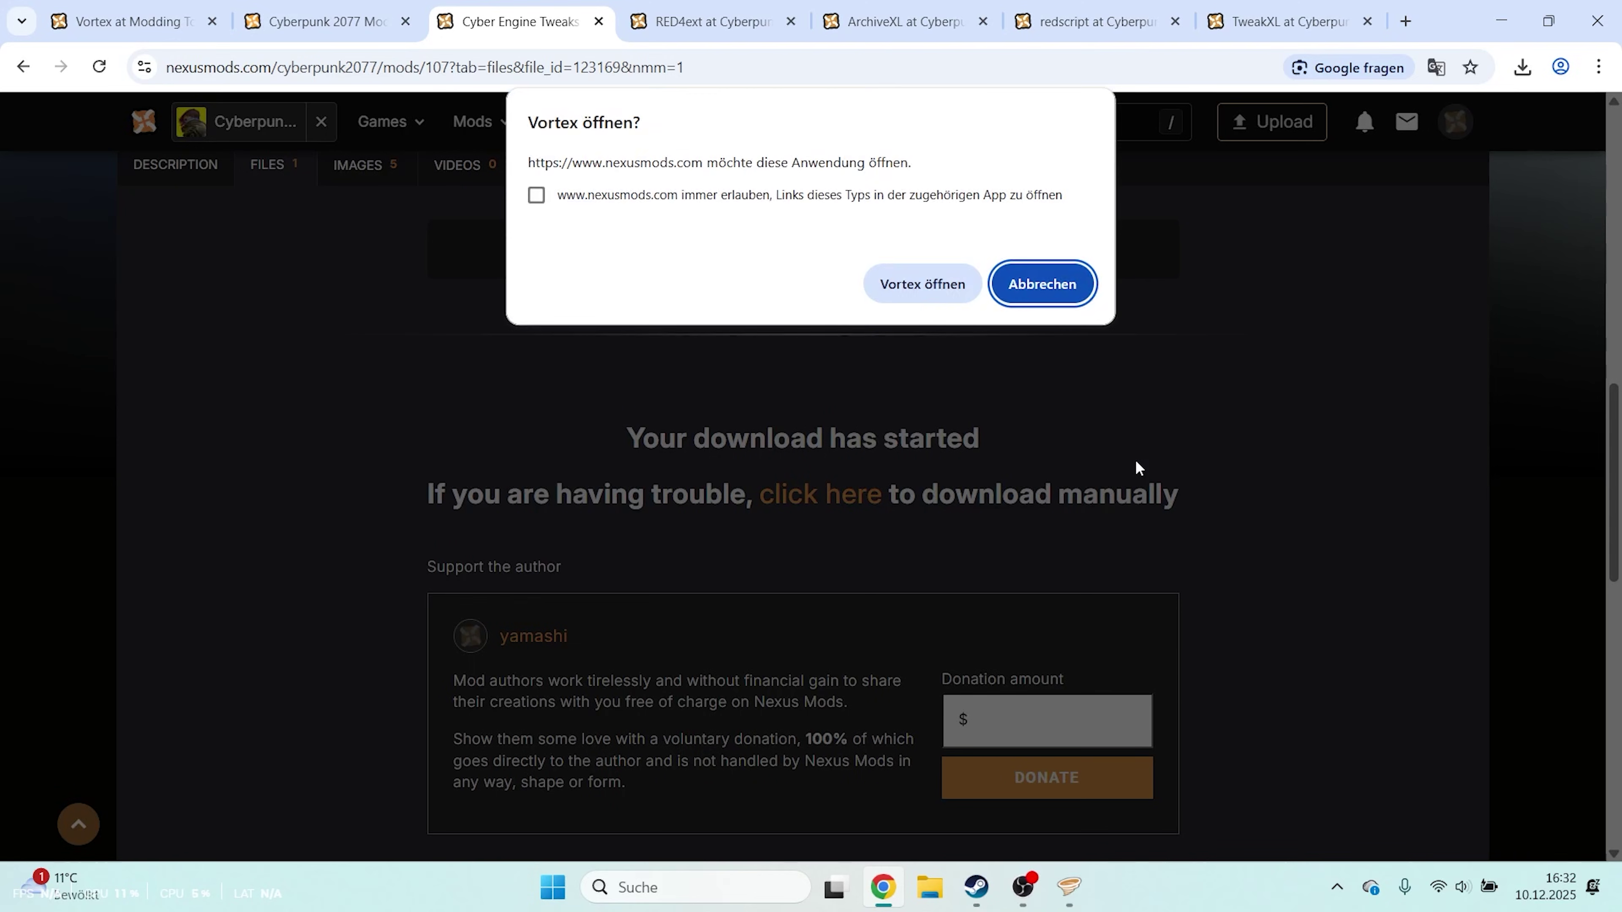
click(948, 299)
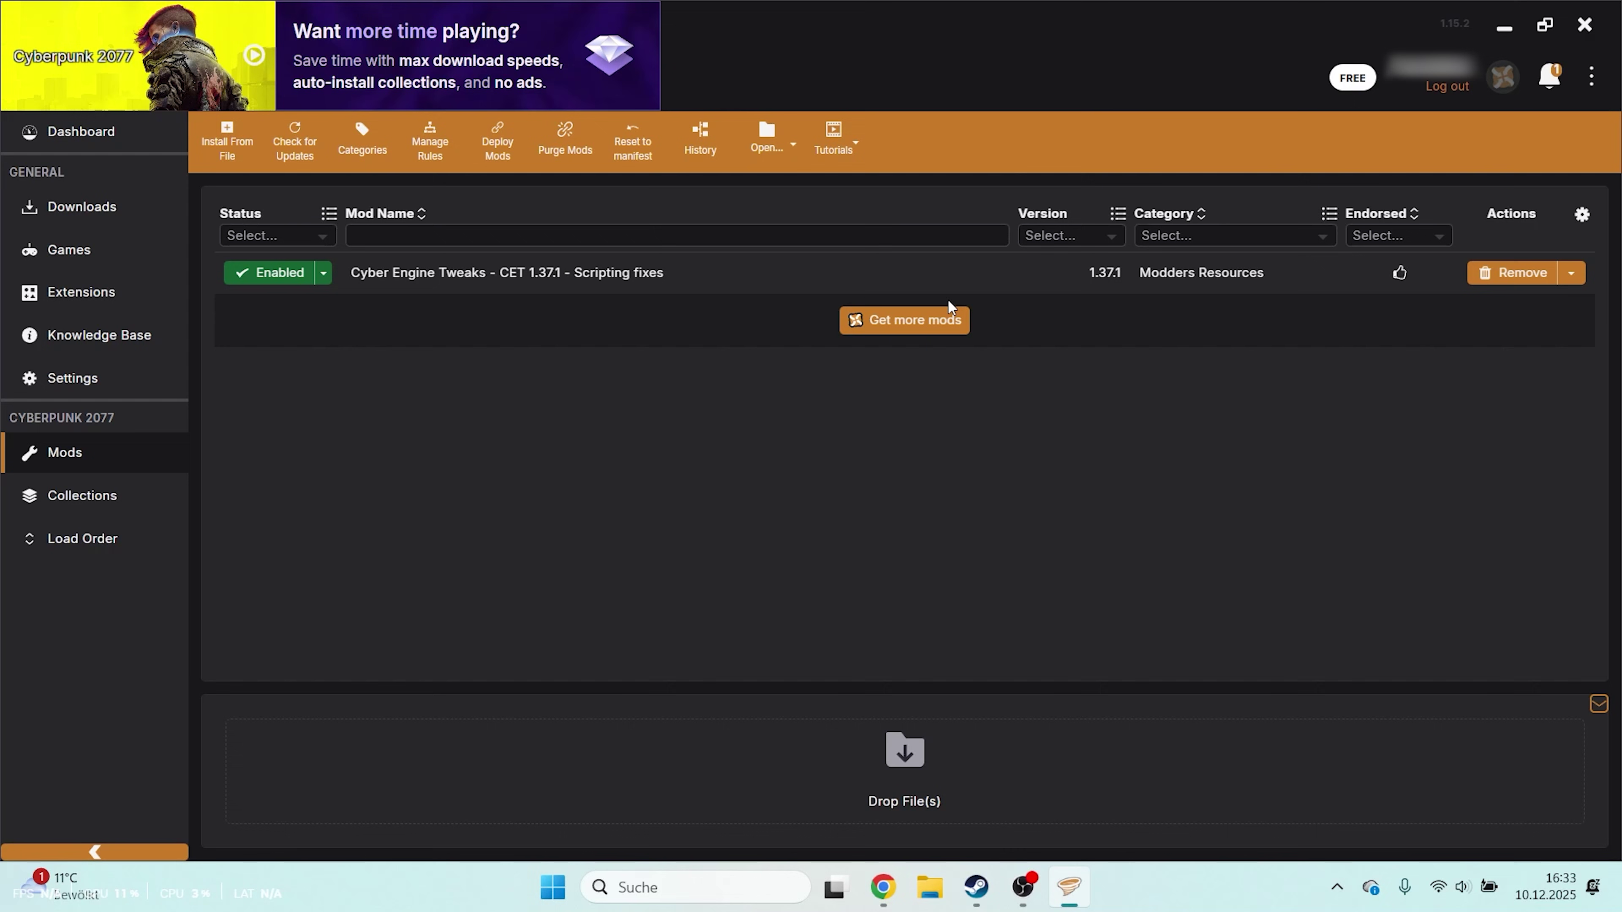
Switch back to Chrome, close the Cyber Engine Tweaks page, and send RED4ext to Vortex with the free slow download
click(885, 892)
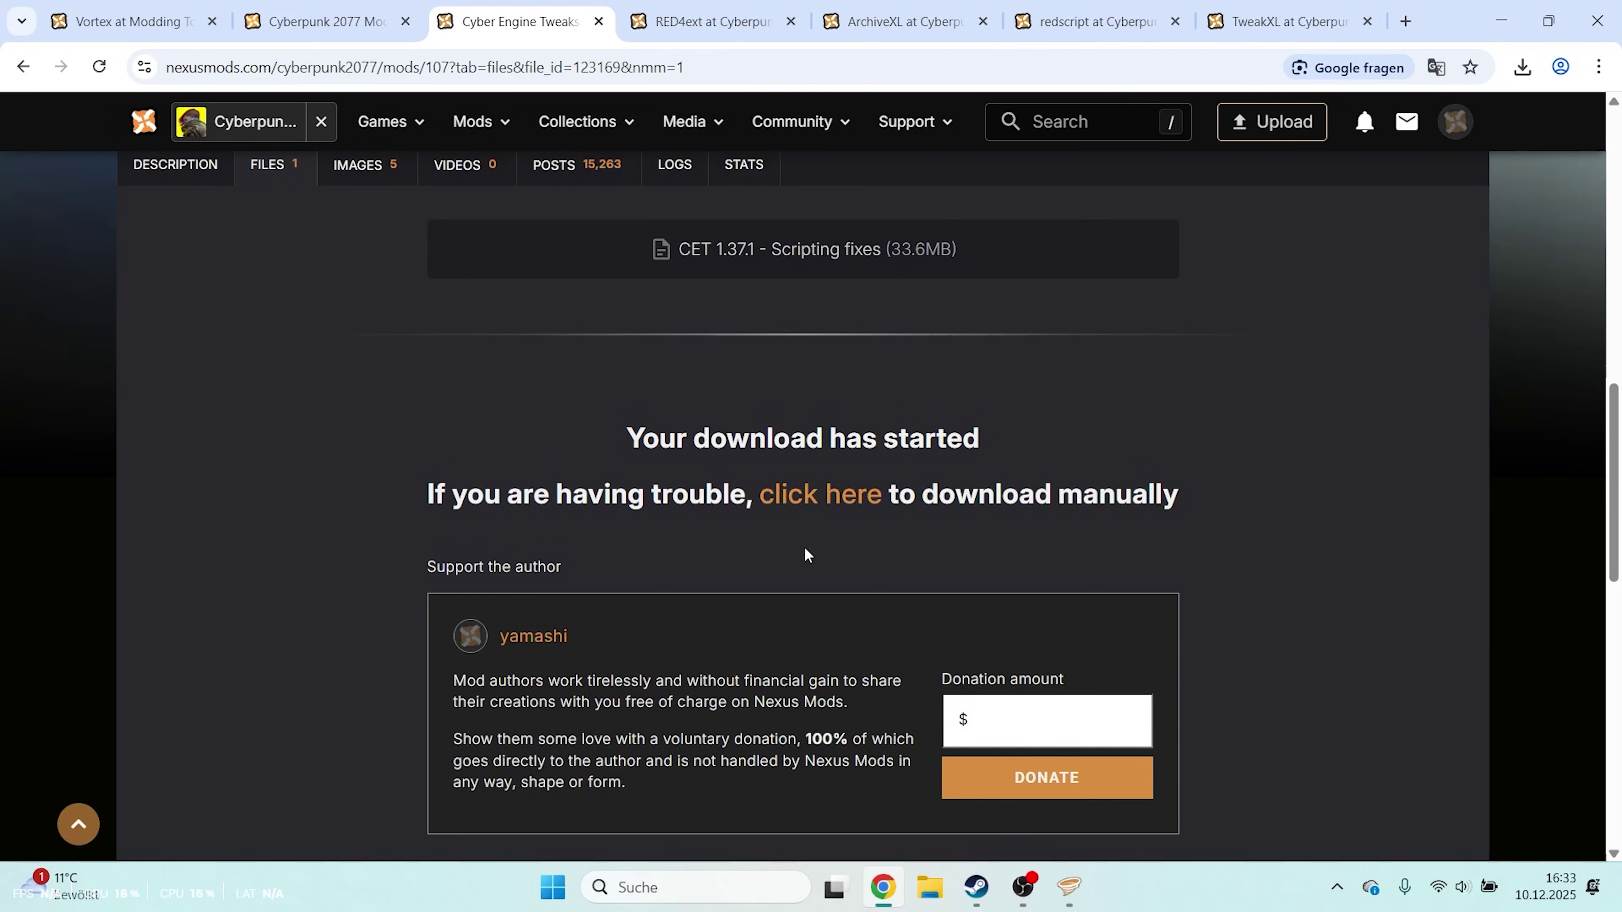
click(598, 22)
scroll(1172, 841, down, 7)
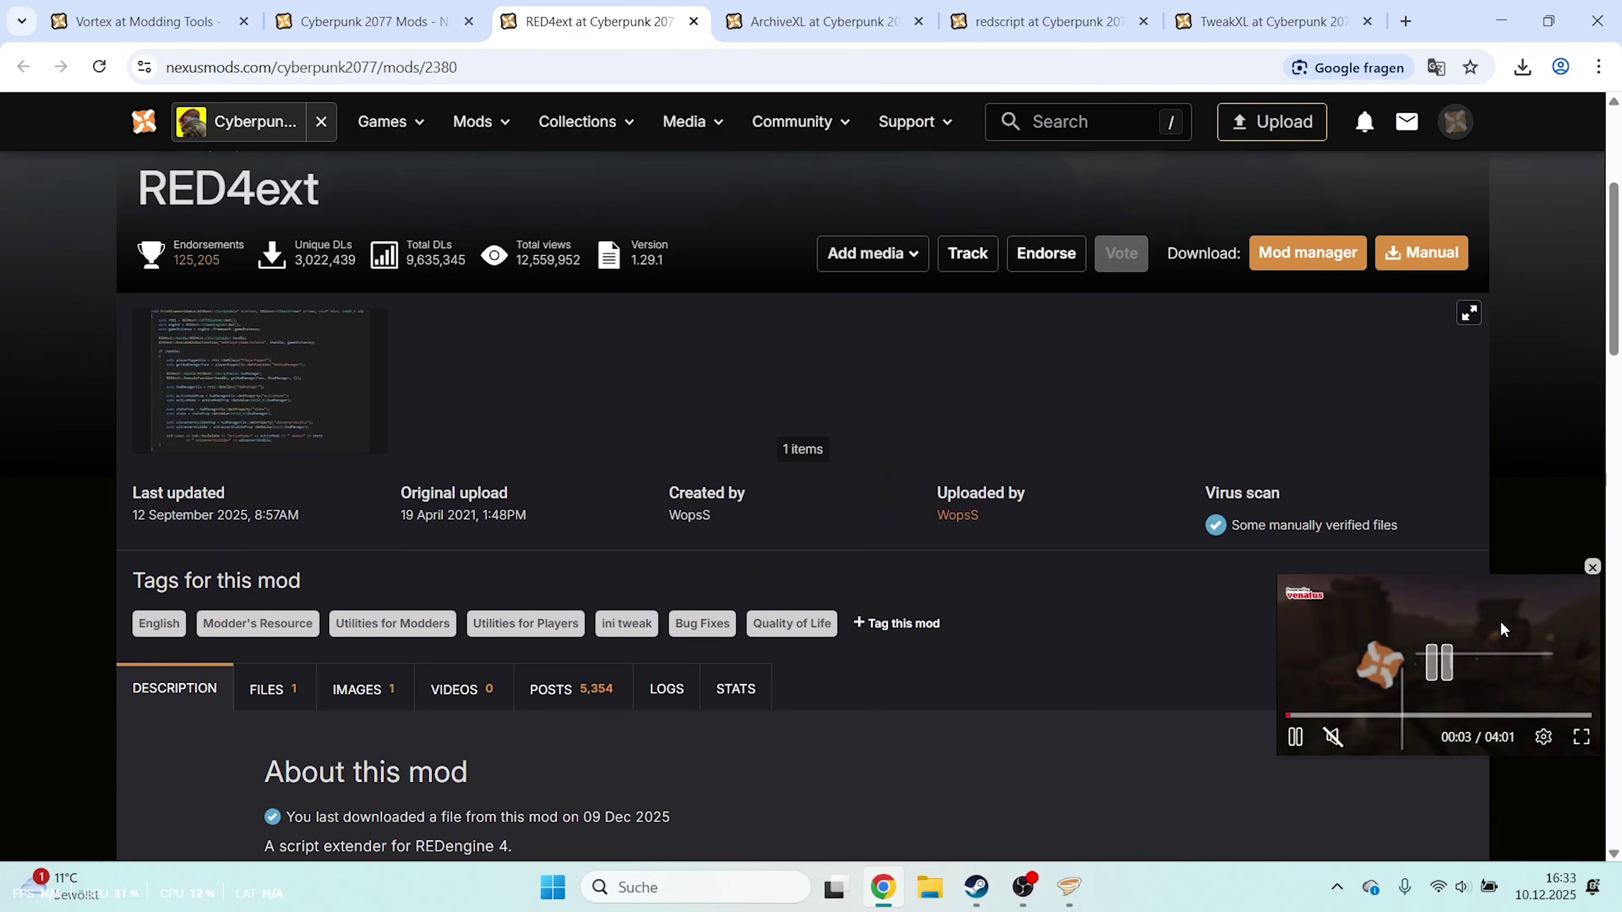
scroll(1430, 536, up, 2)
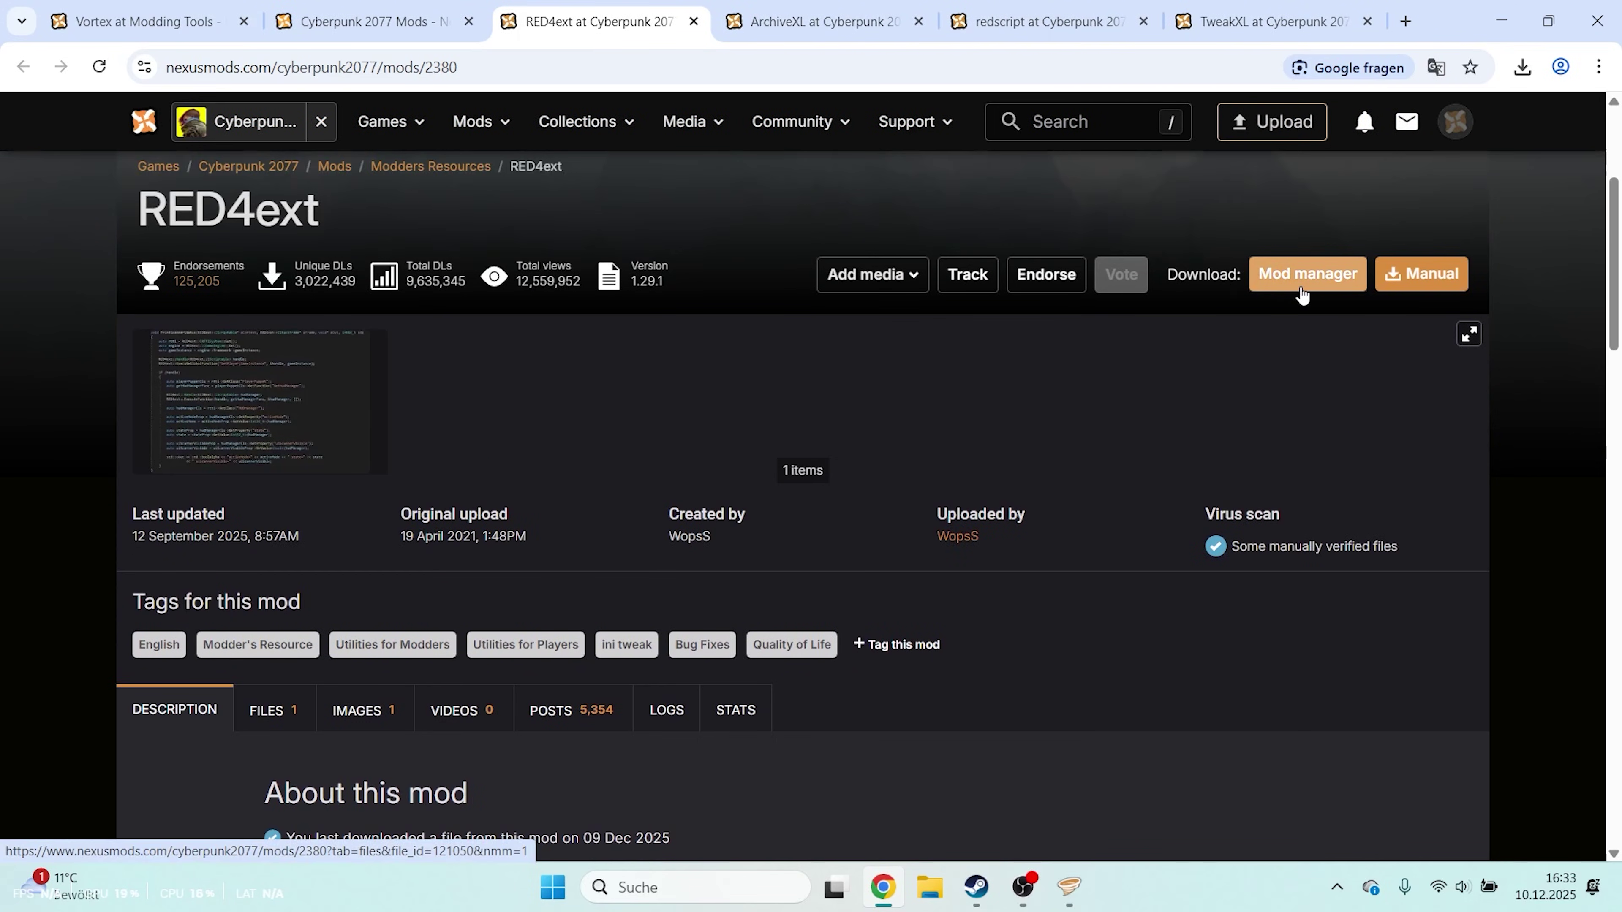
click(1303, 290)
click(720, 641)
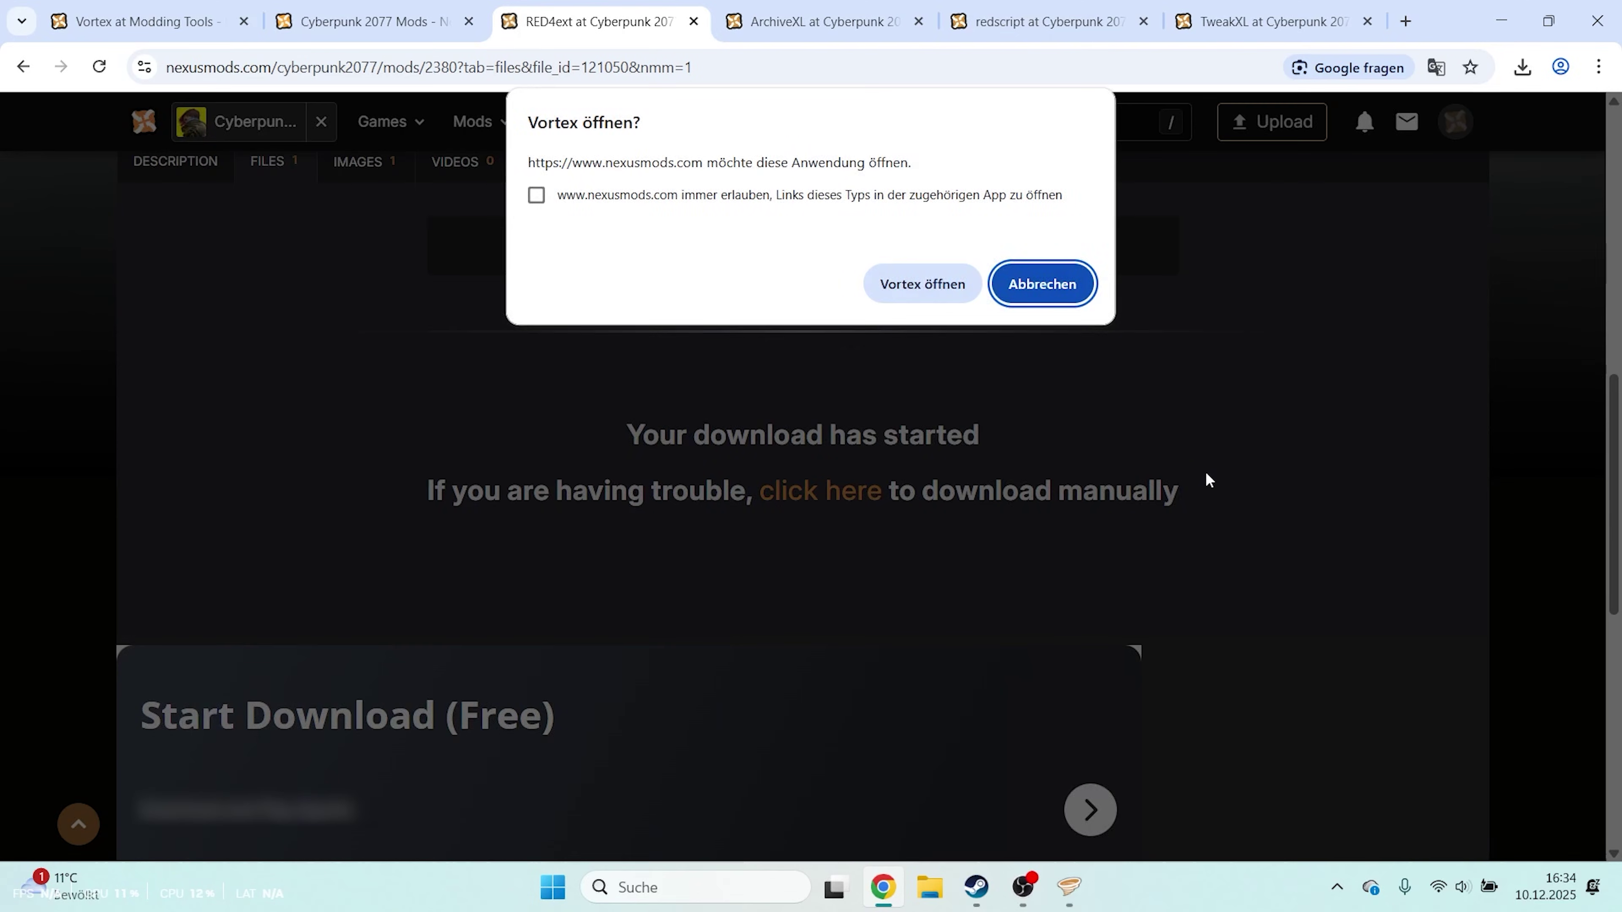
click(963, 296)
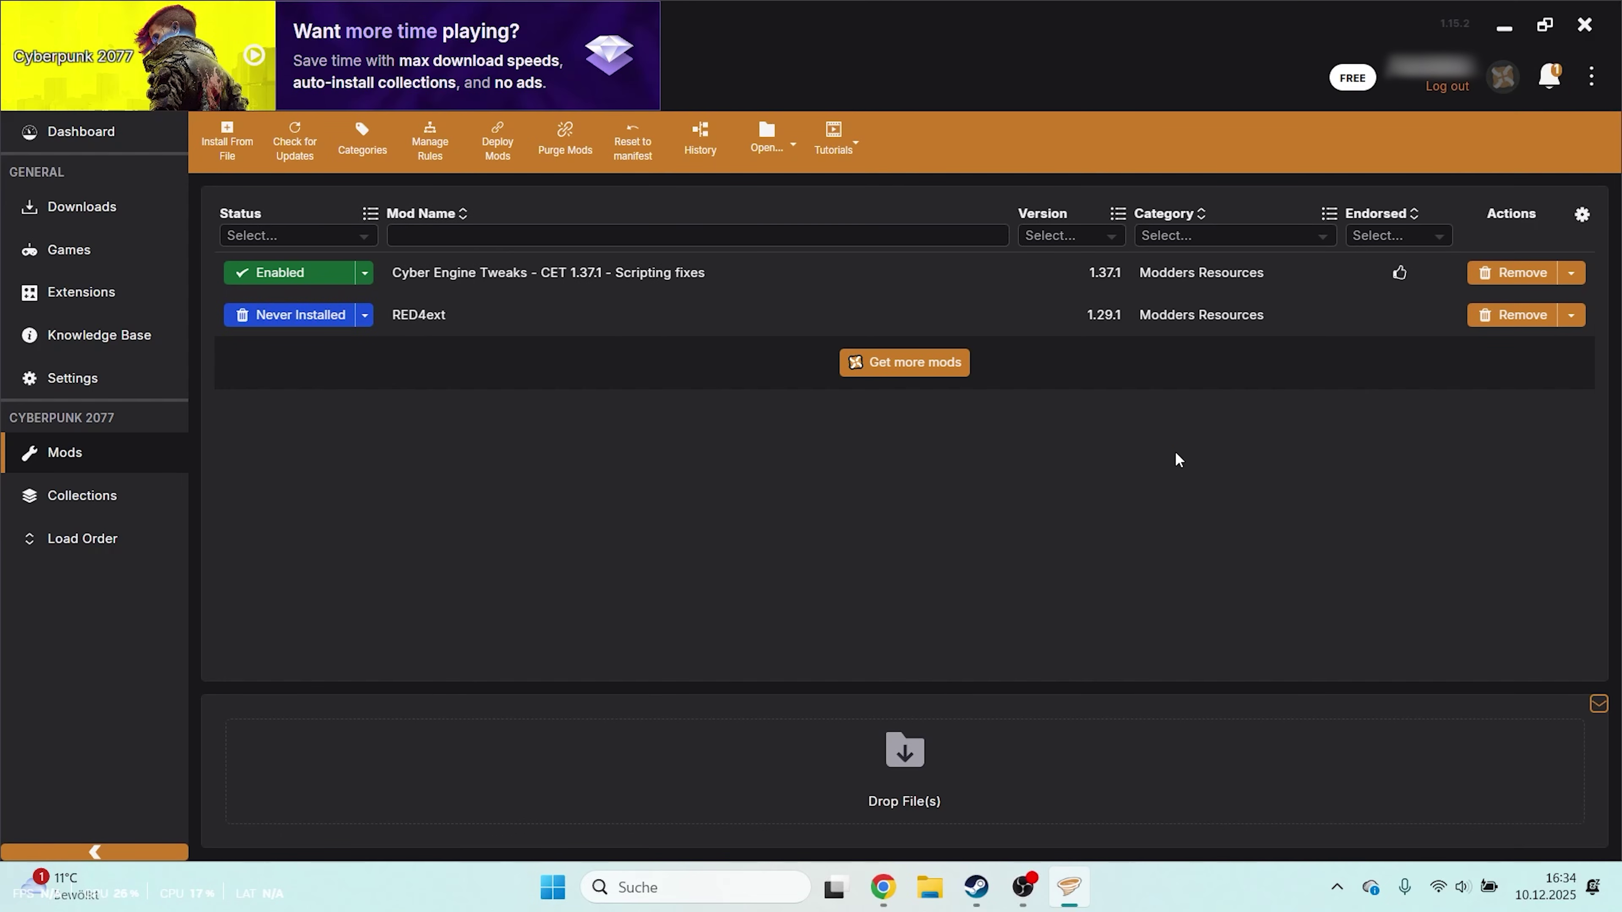
Back in Chrome, close the RED4ext page and send ArchiveXL to Vortex with the slow download, accepting its additional file requirements
key(alt+Tab)
key(ctrl+w)
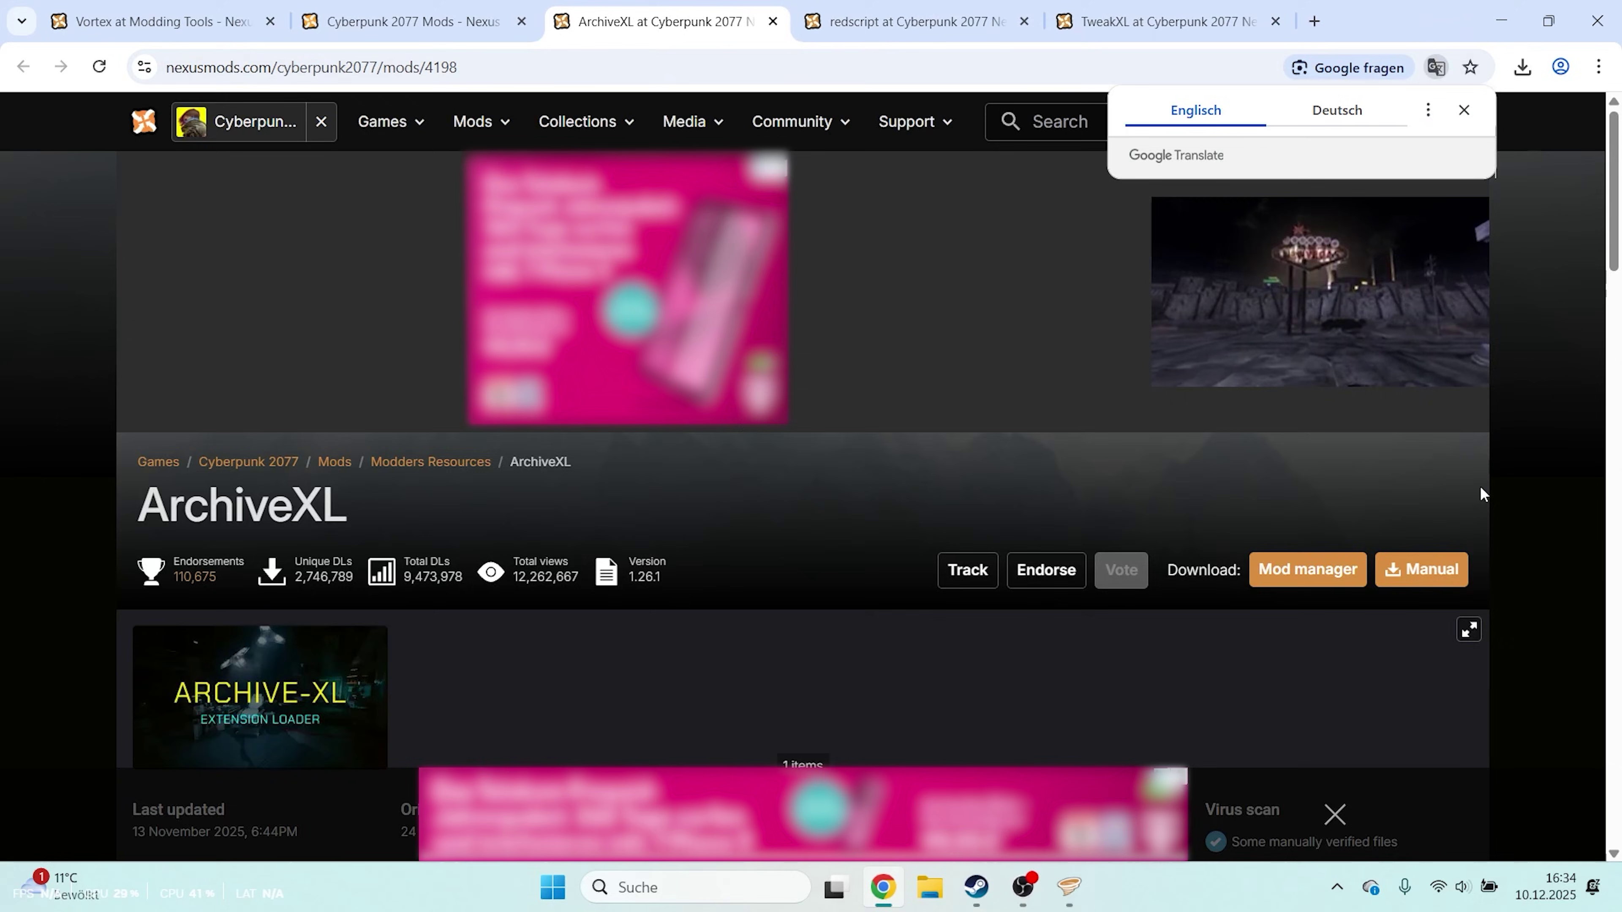
scroll(1405, 447, down, 3)
click(1307, 359)
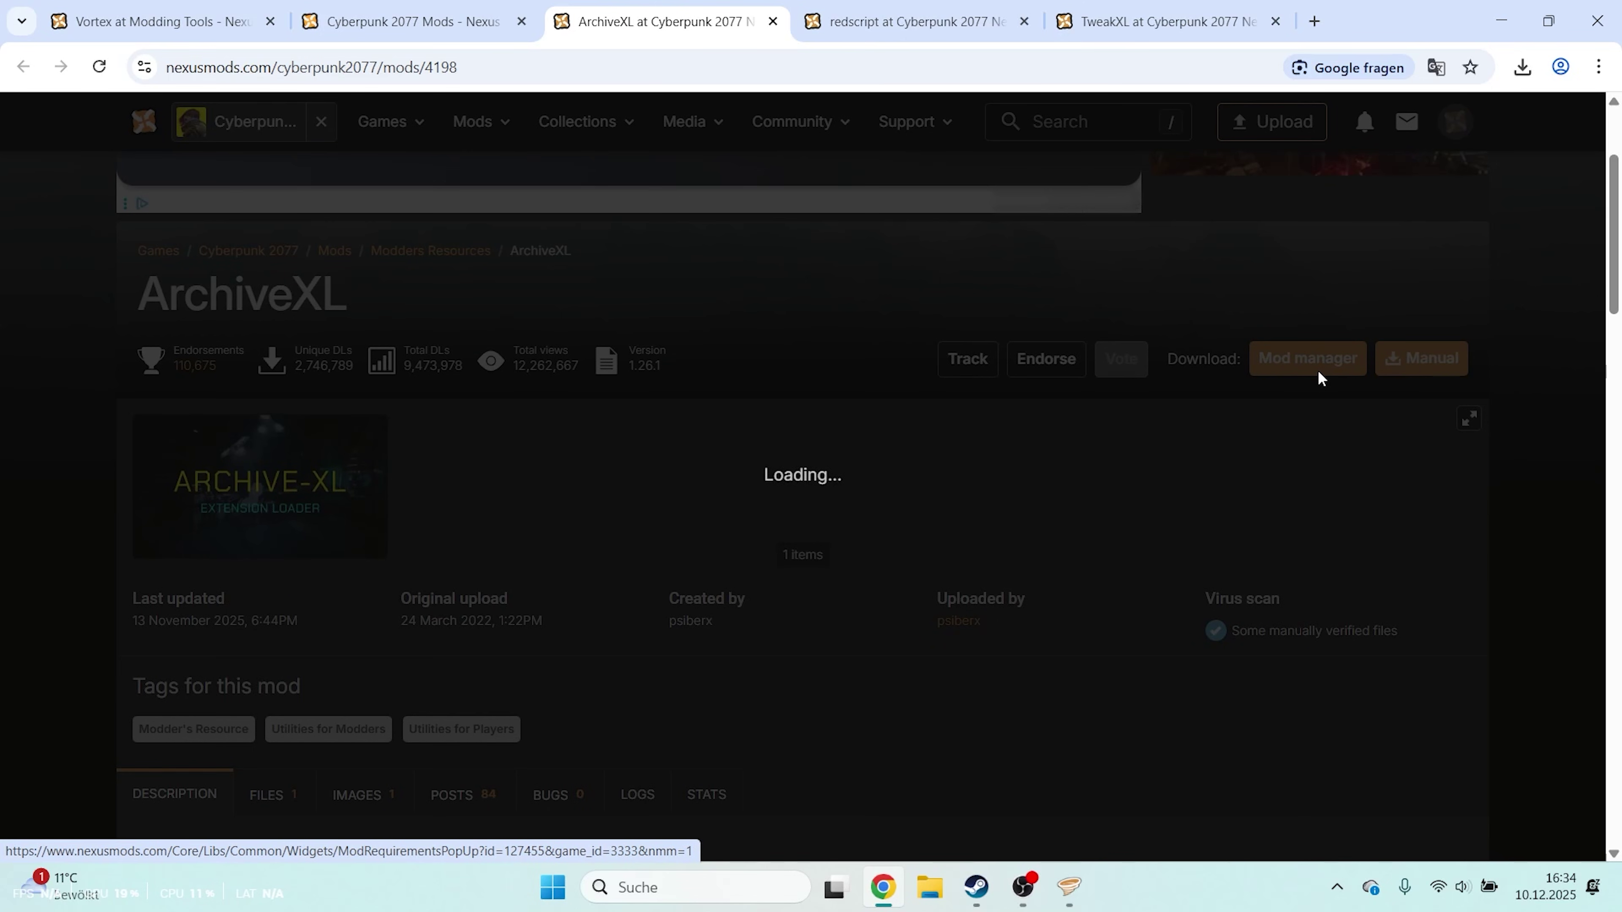
click(589, 584)
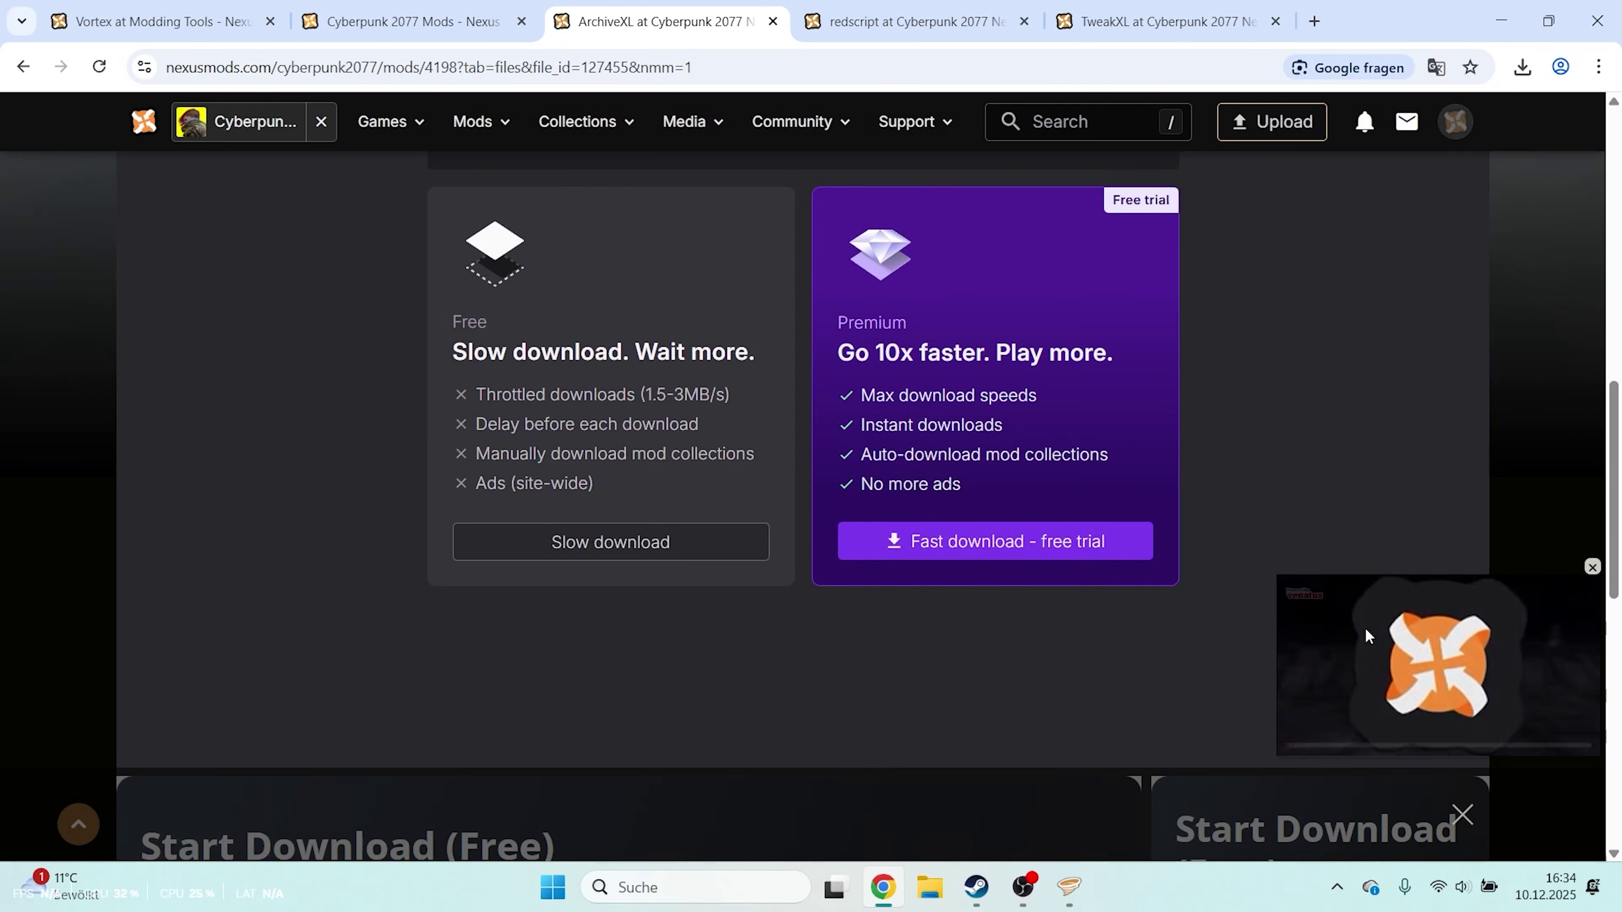
click(753, 550)
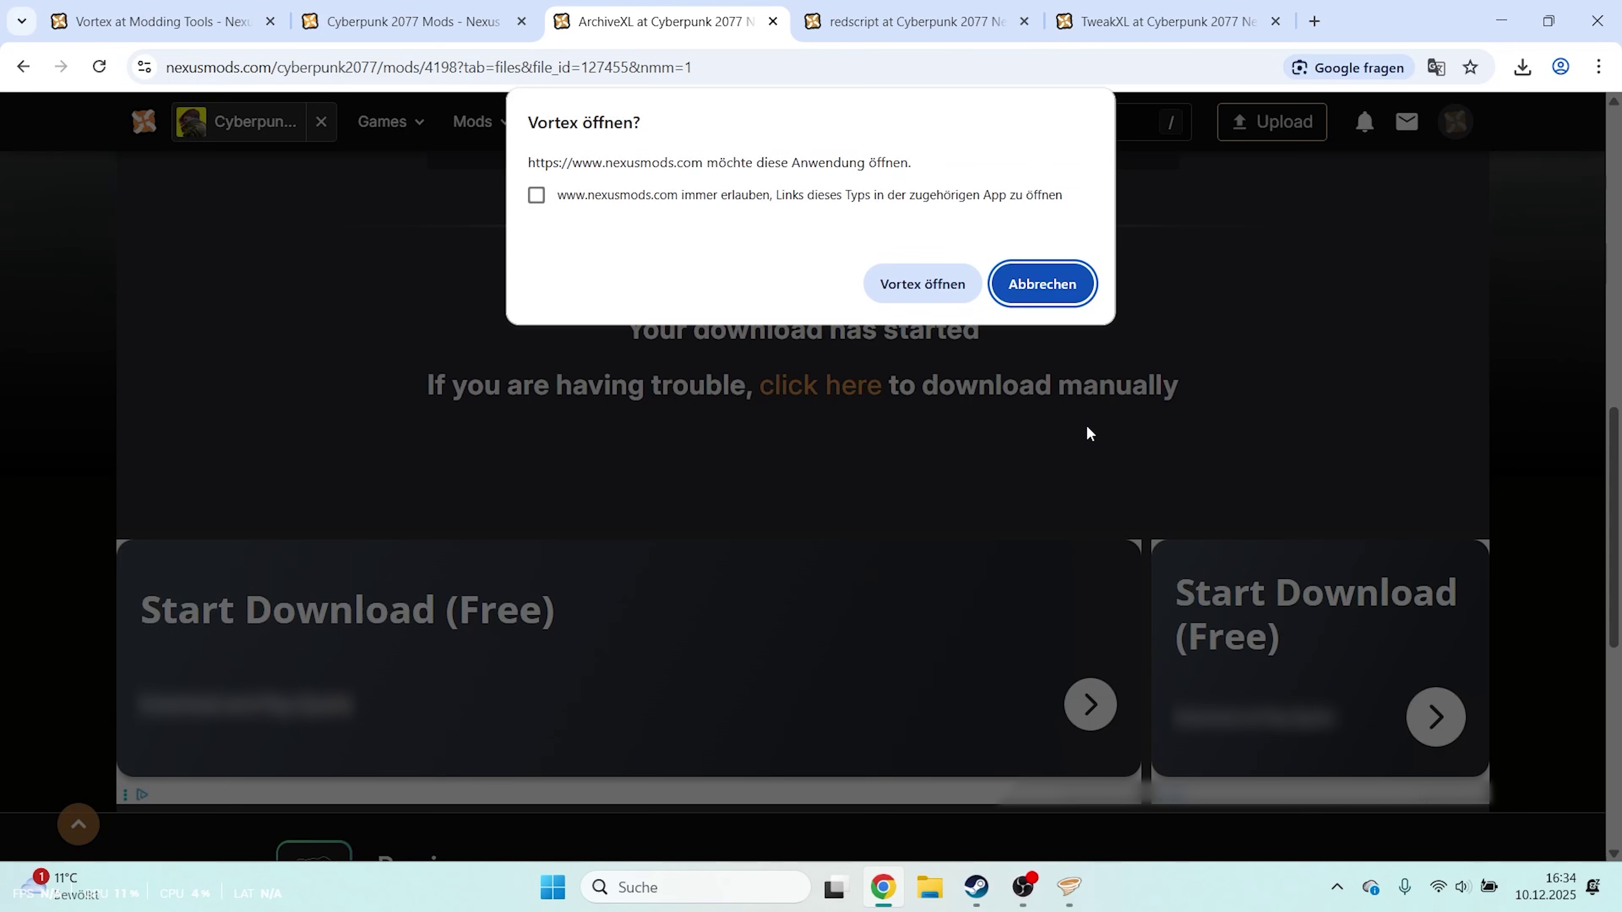
click(958, 287)
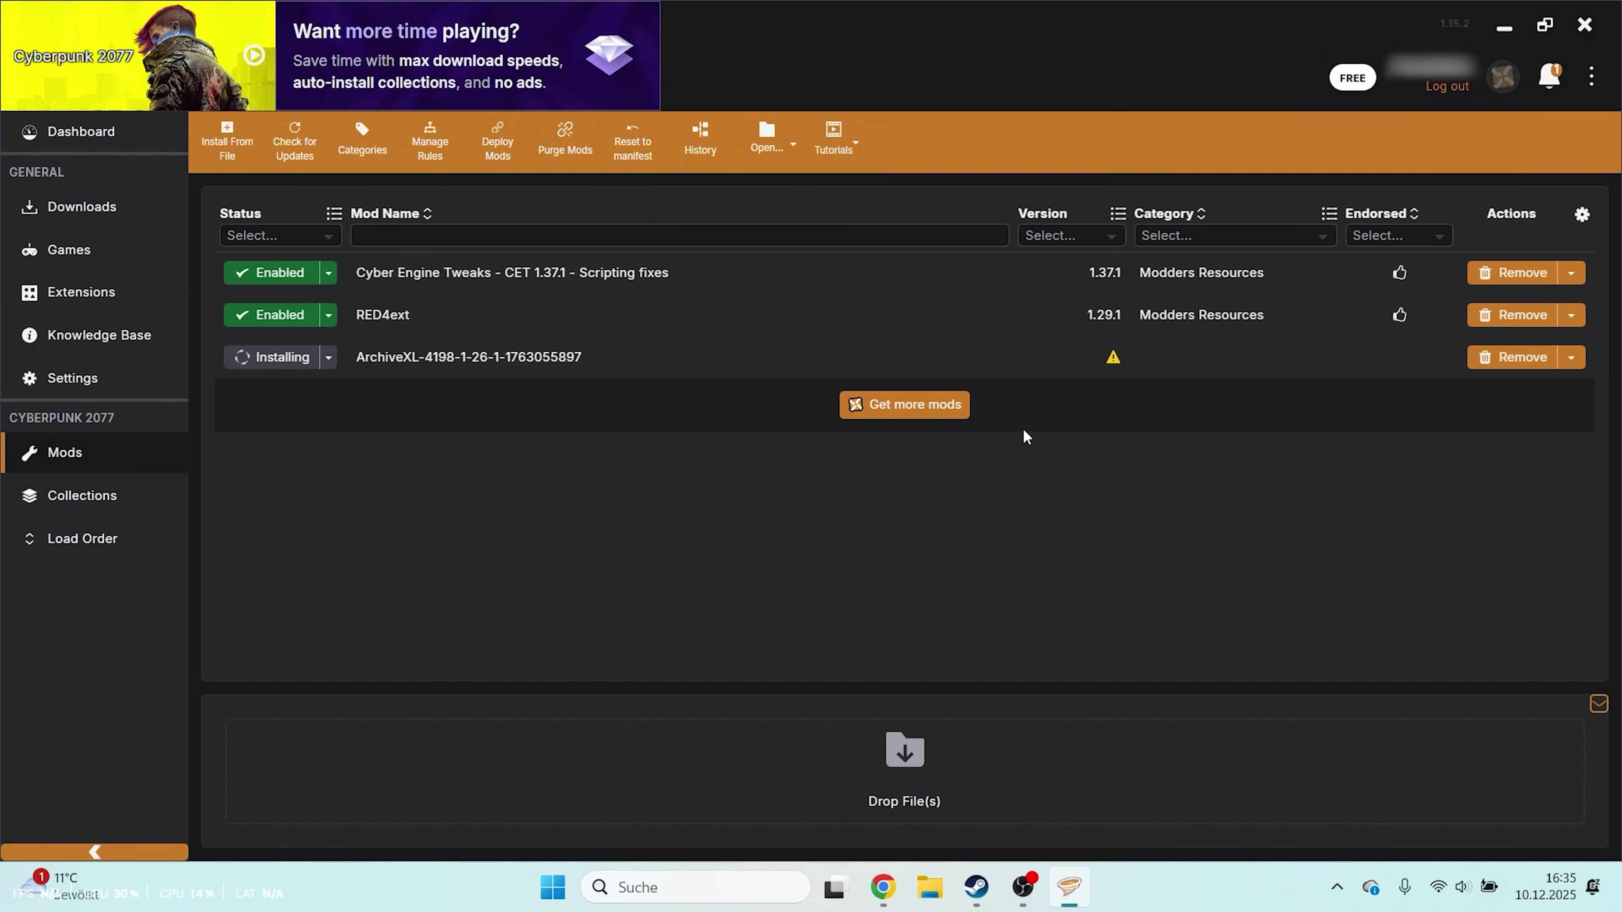
Return to Chrome, close the ArchiveXL page, and send redscript to Vortex through the free slow download
click(883, 887)
key(ctrl+w)
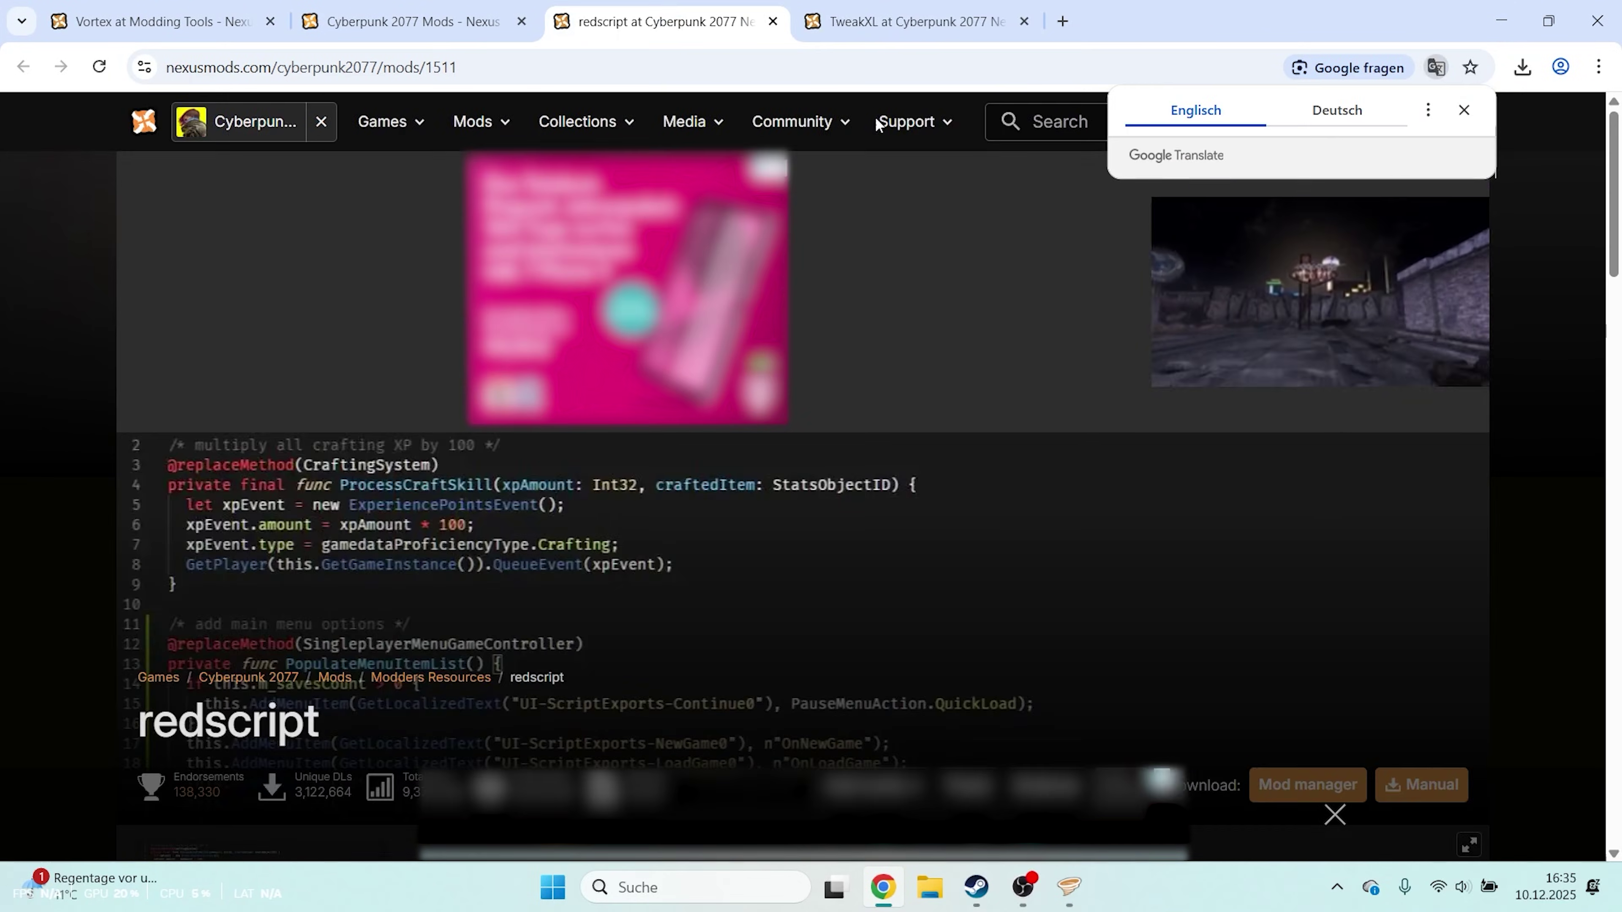
scroll(1086, 319, down, 5)
click(1334, 382)
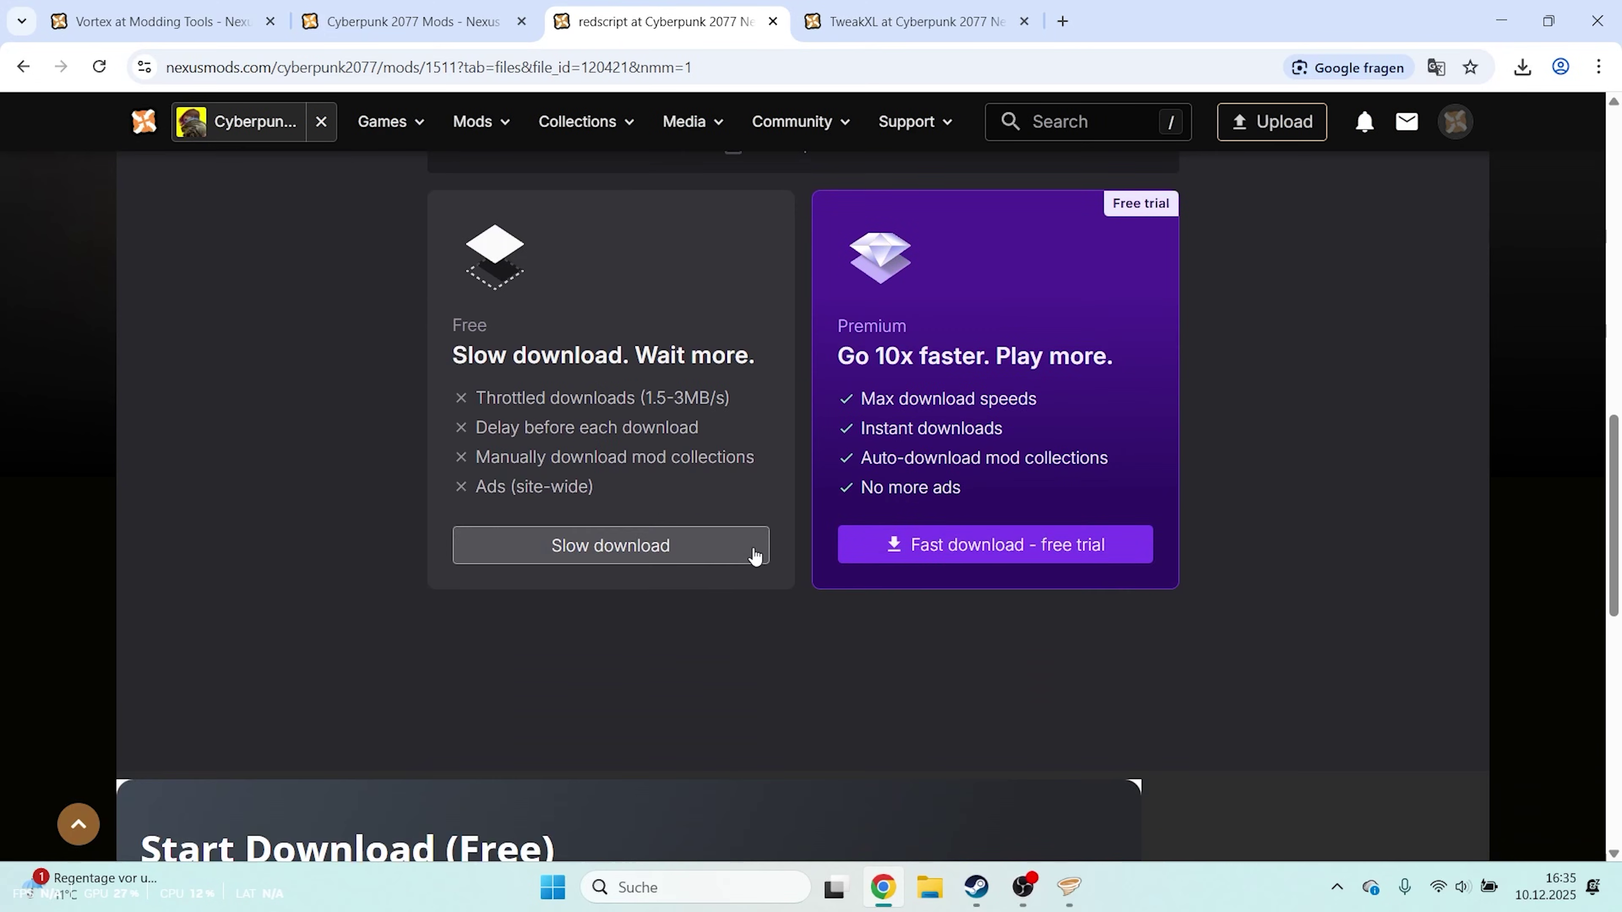
click(750, 548)
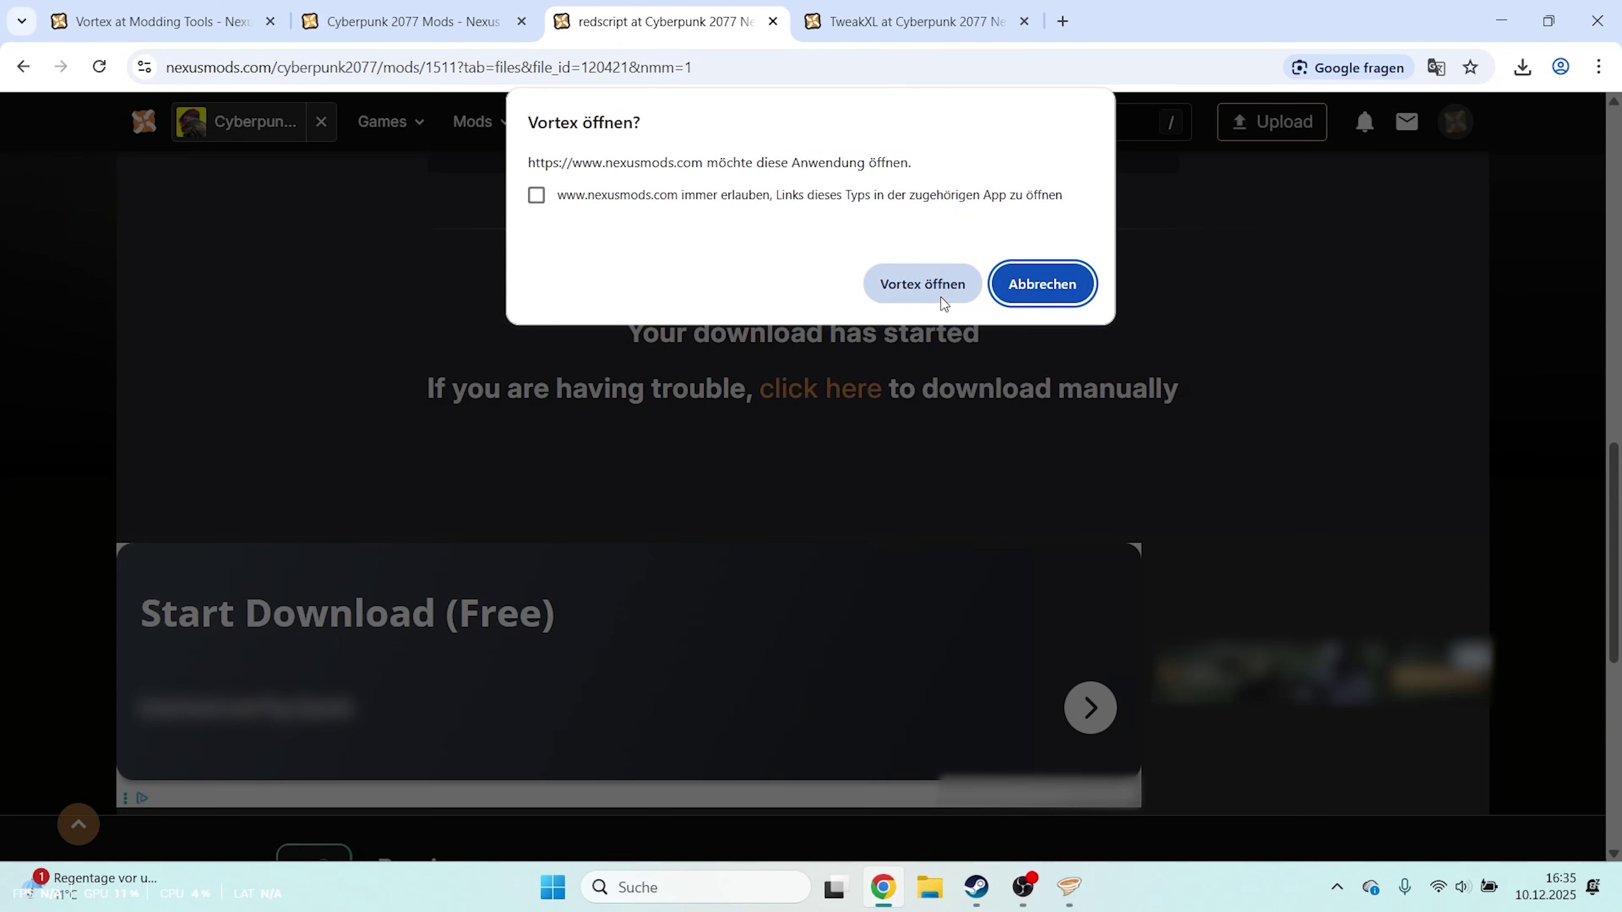
click(935, 288)
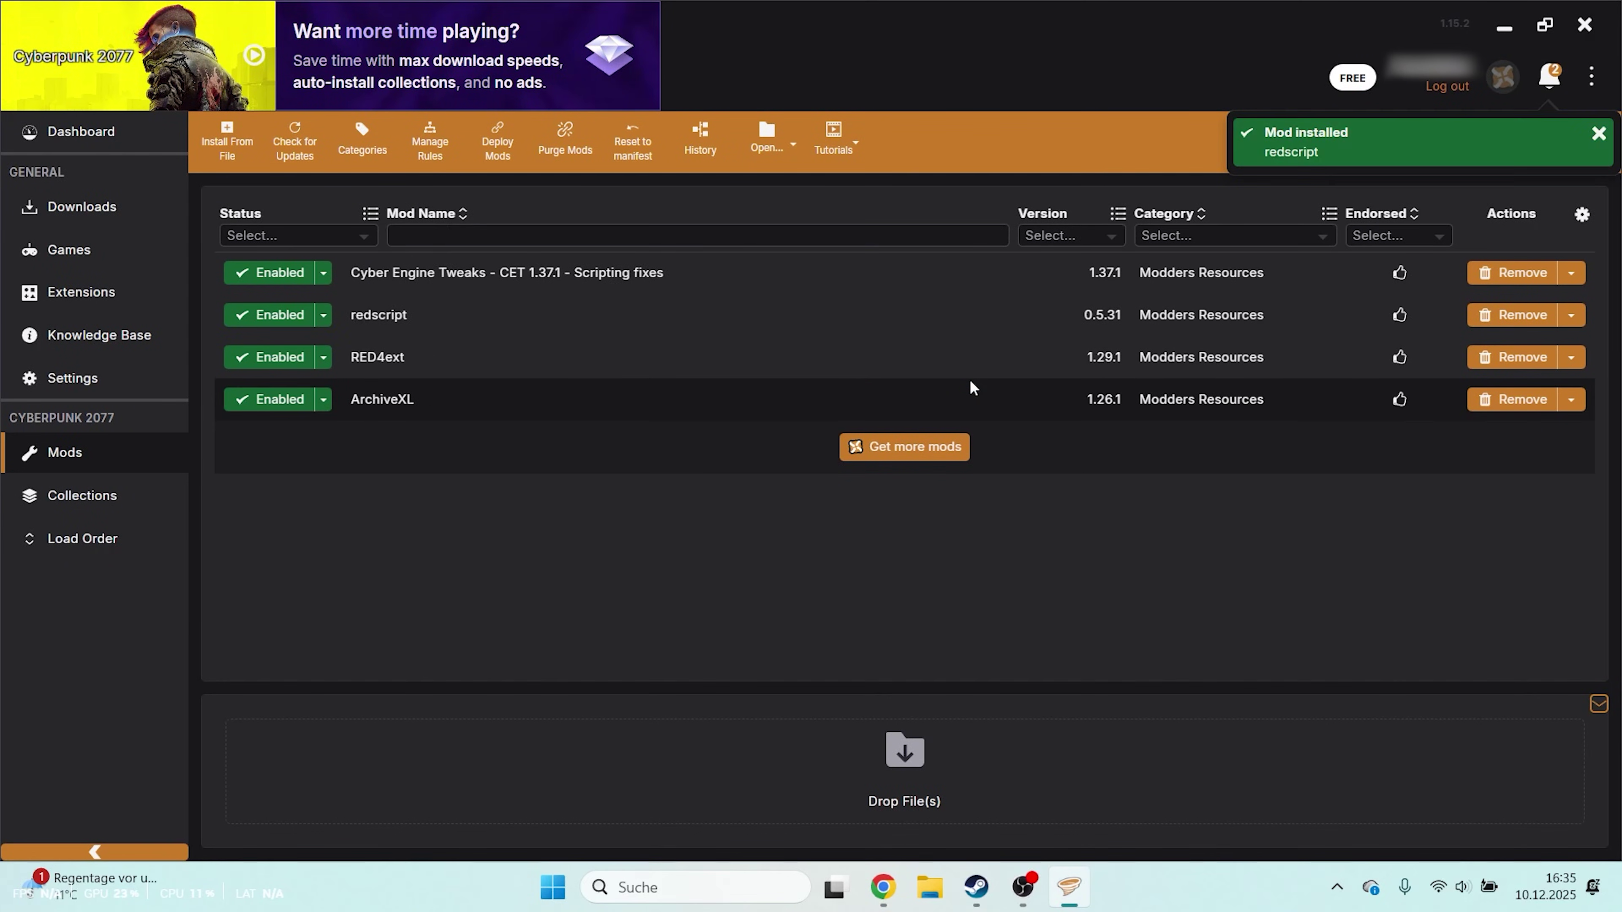
Return to Chrome and send TweakXL to Vortex with the slow download, accepting the RED4ext requirement
click(883, 886)
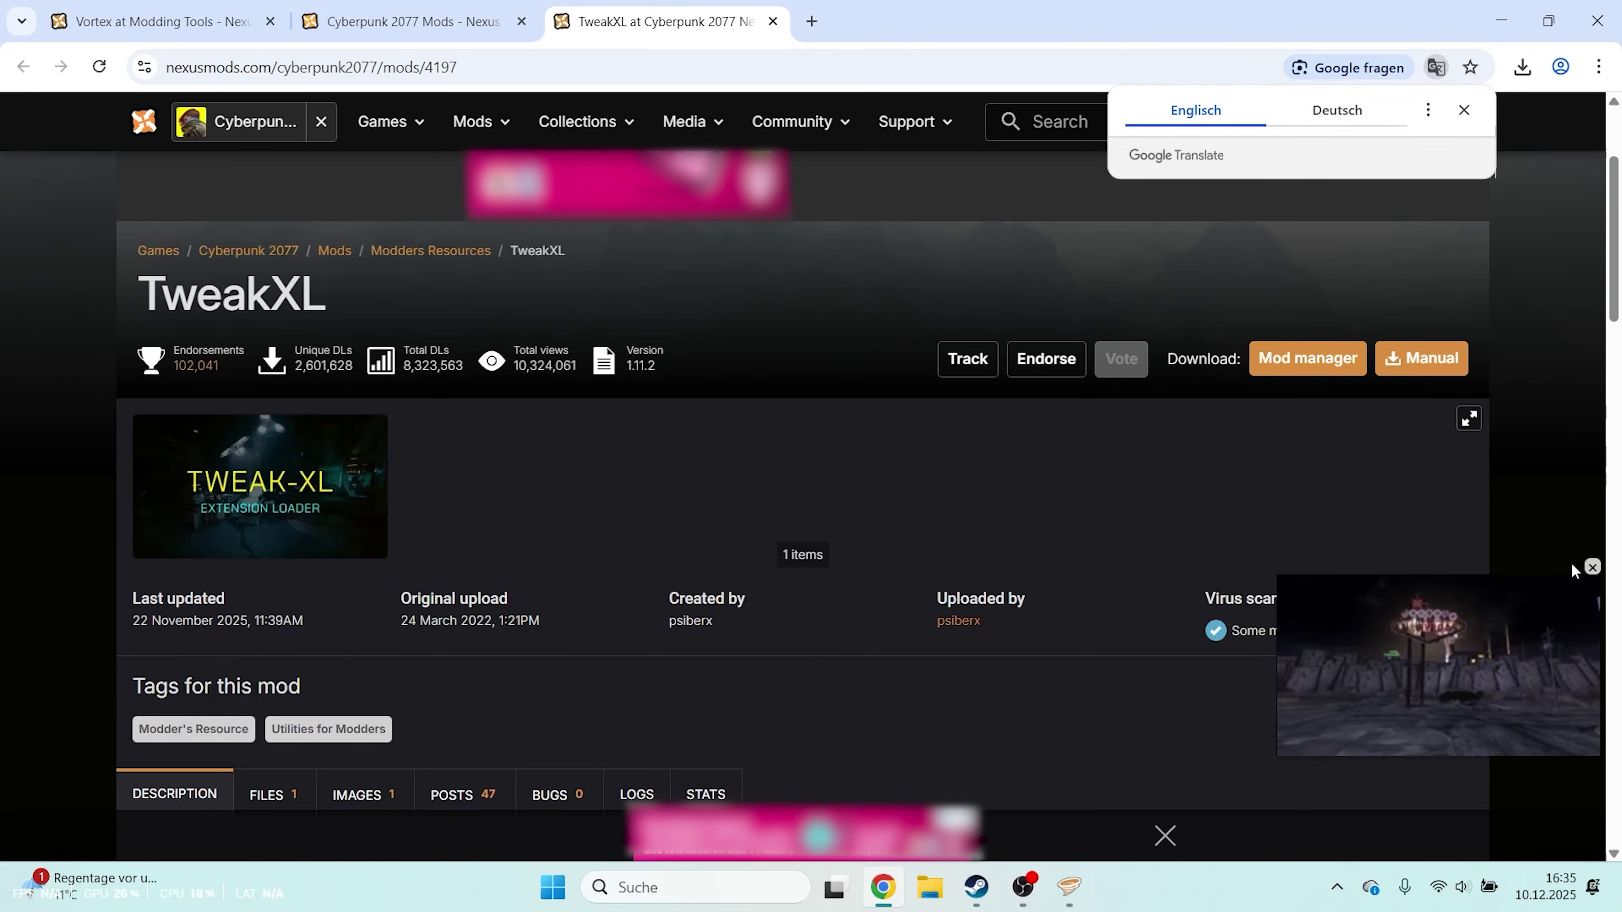
click(1591, 567)
click(1309, 359)
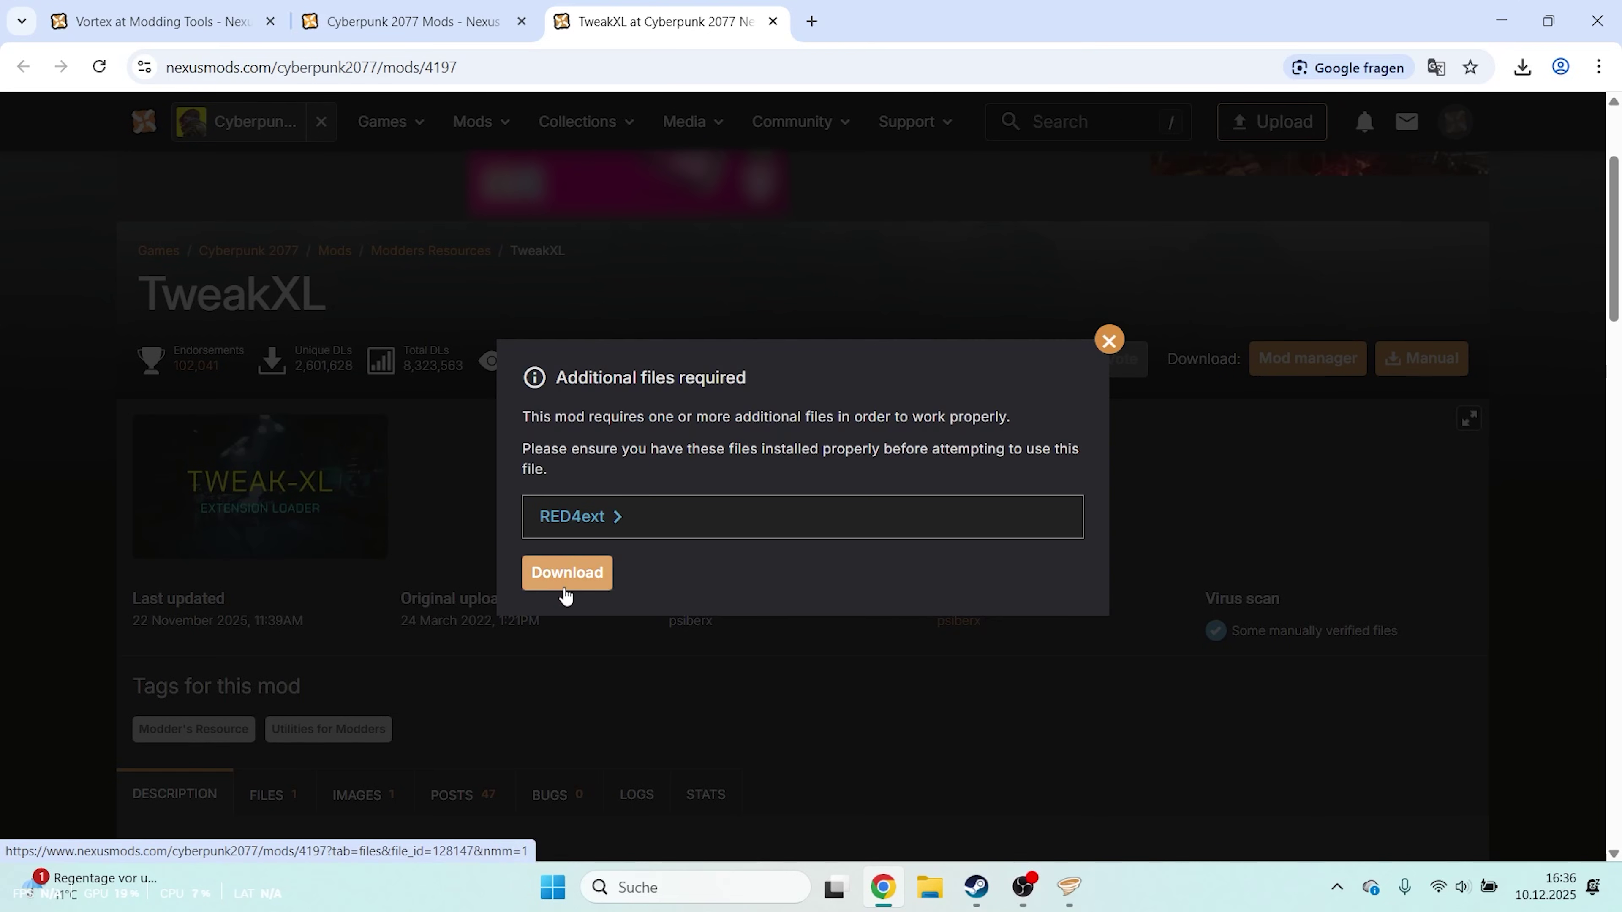
click(567, 572)
click(756, 751)
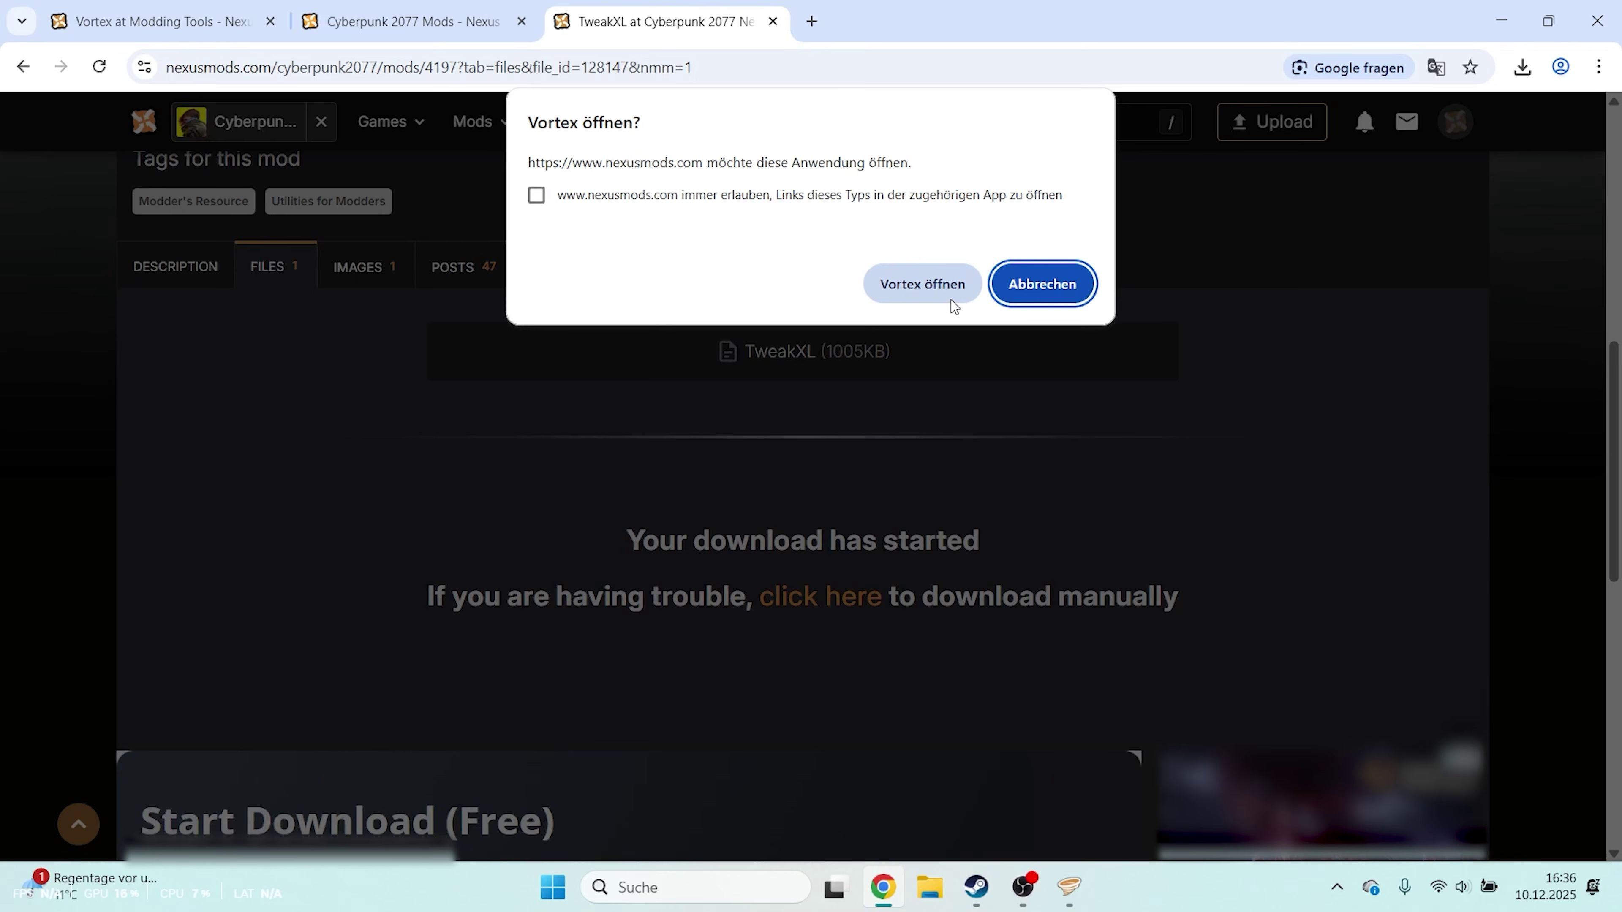
click(950, 299)
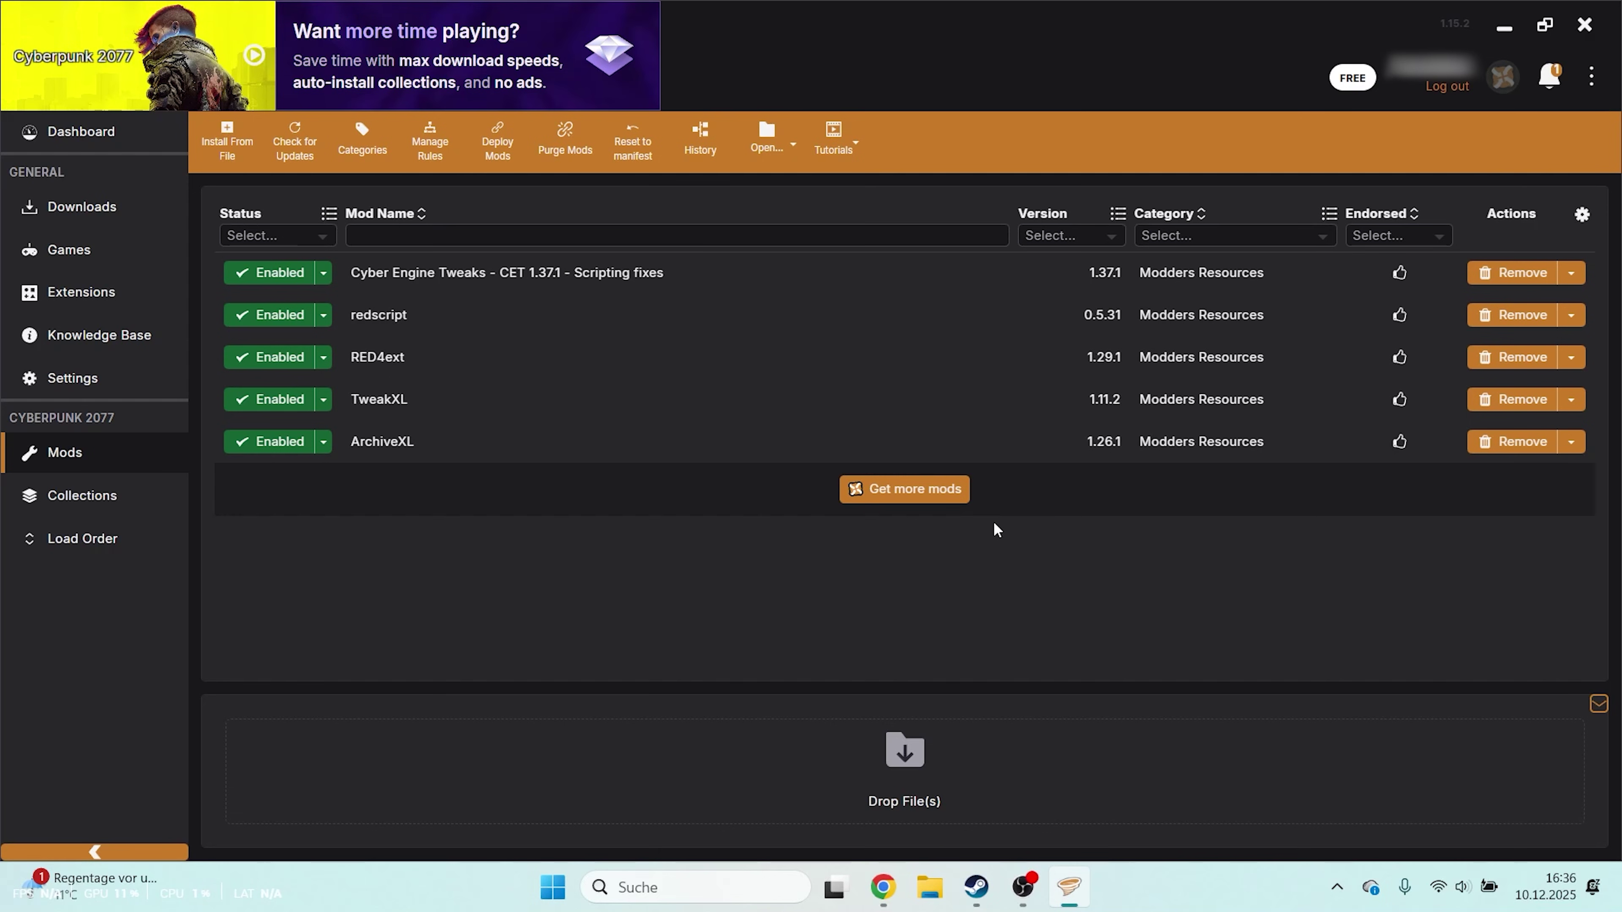
Switch to Steam, maximize it, and open the store page of the free Cyberpunk 2077 REDmod DLC from the game's library page
click(968, 888)
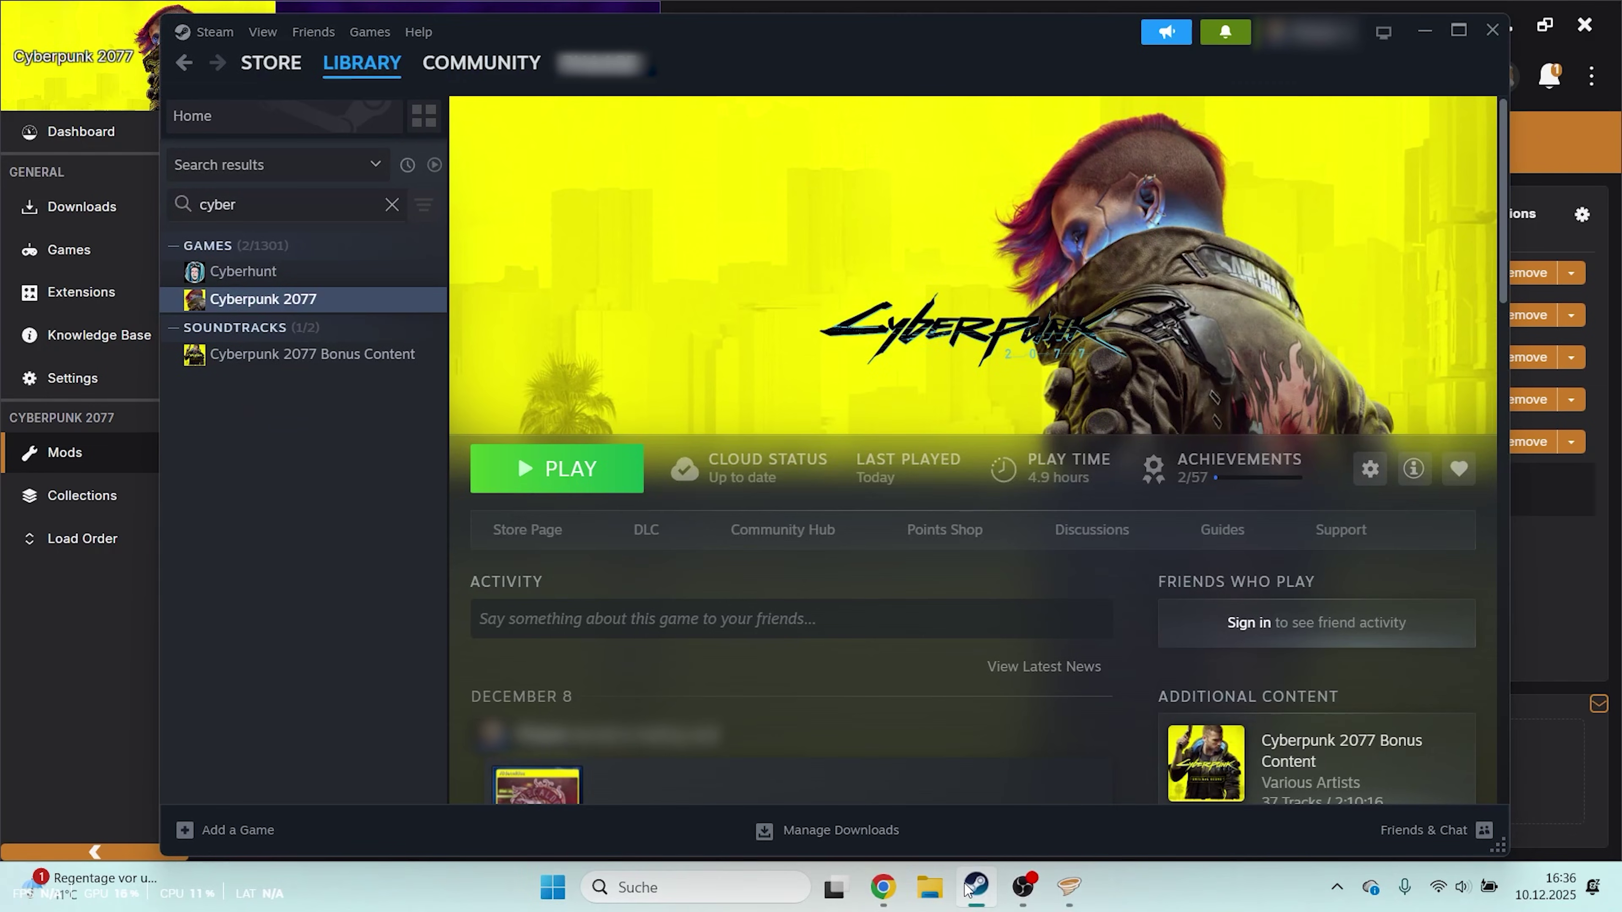
click(1457, 30)
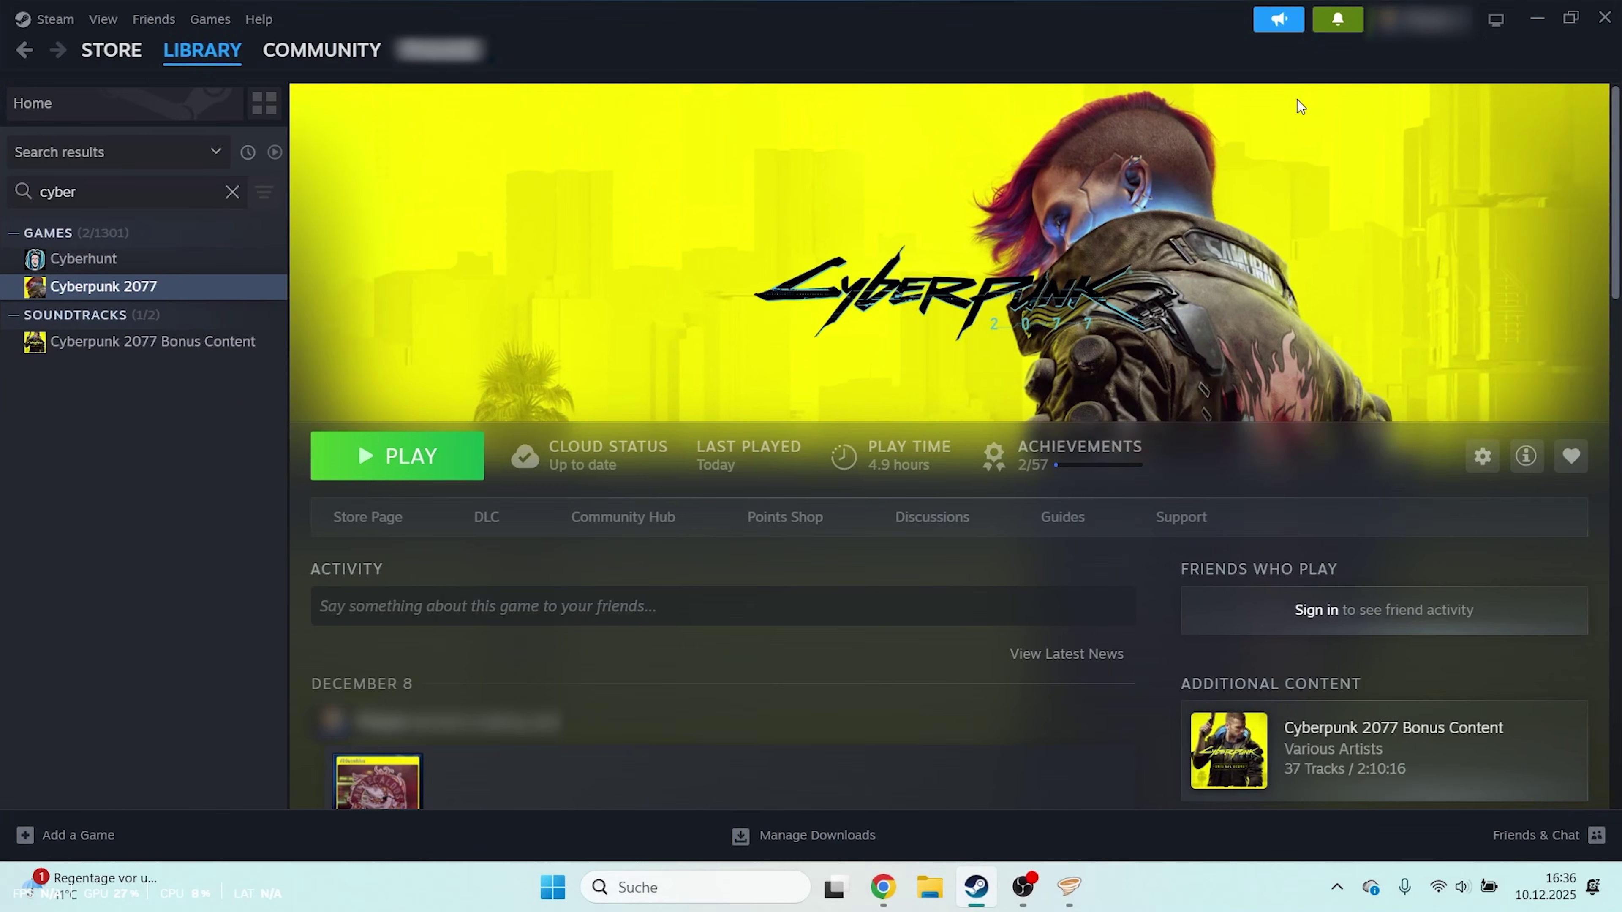
scroll(645, 323, down, 2)
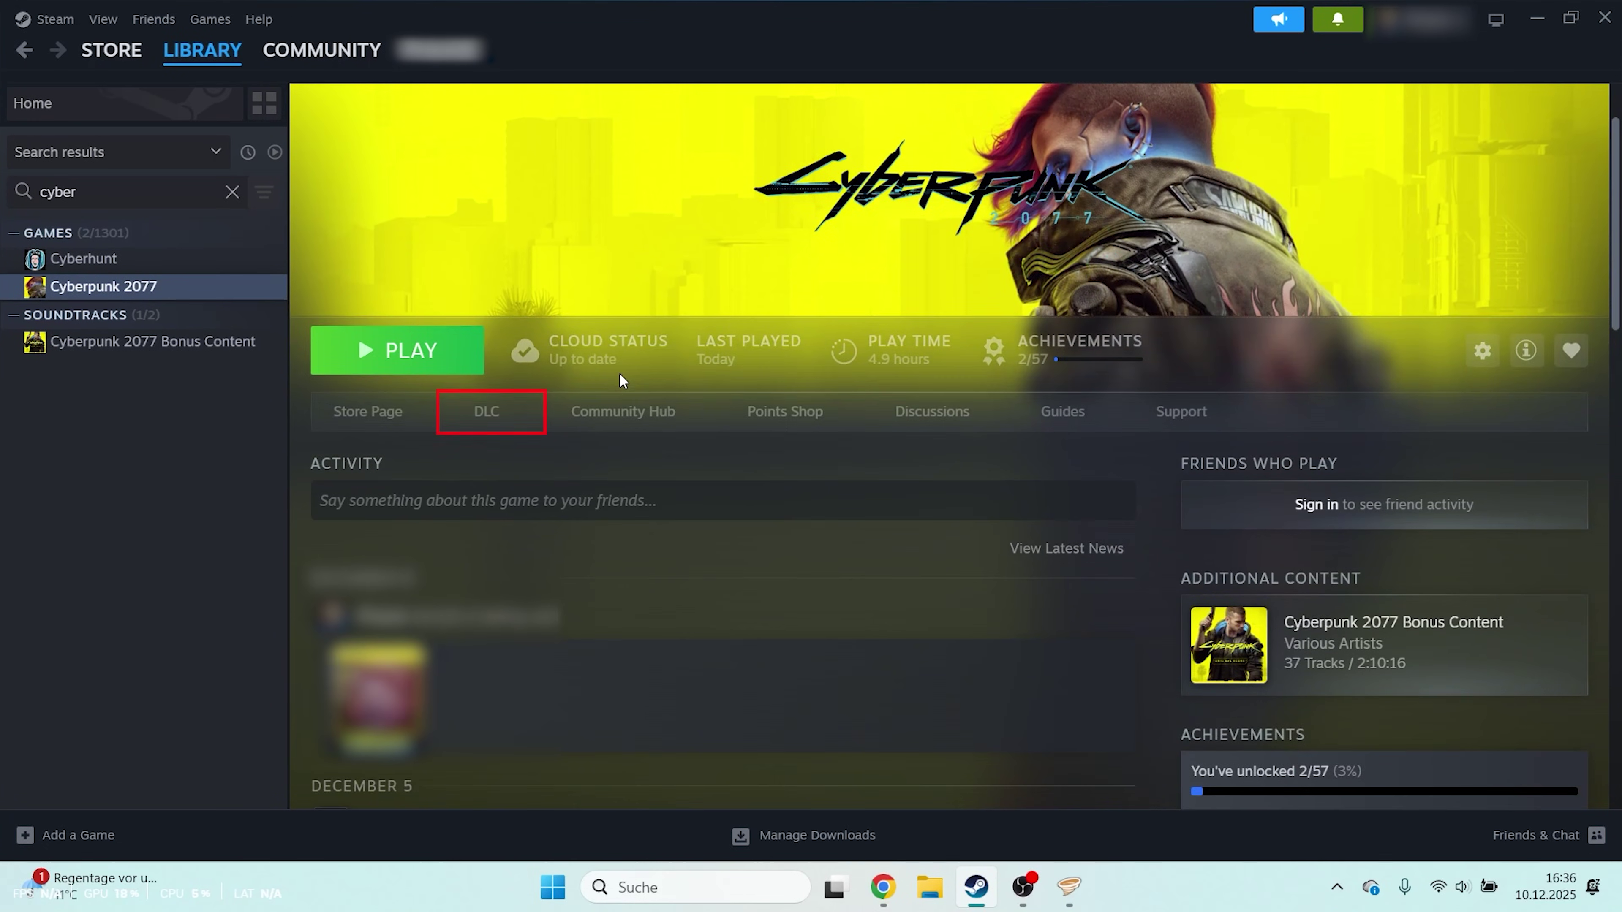
click(499, 421)
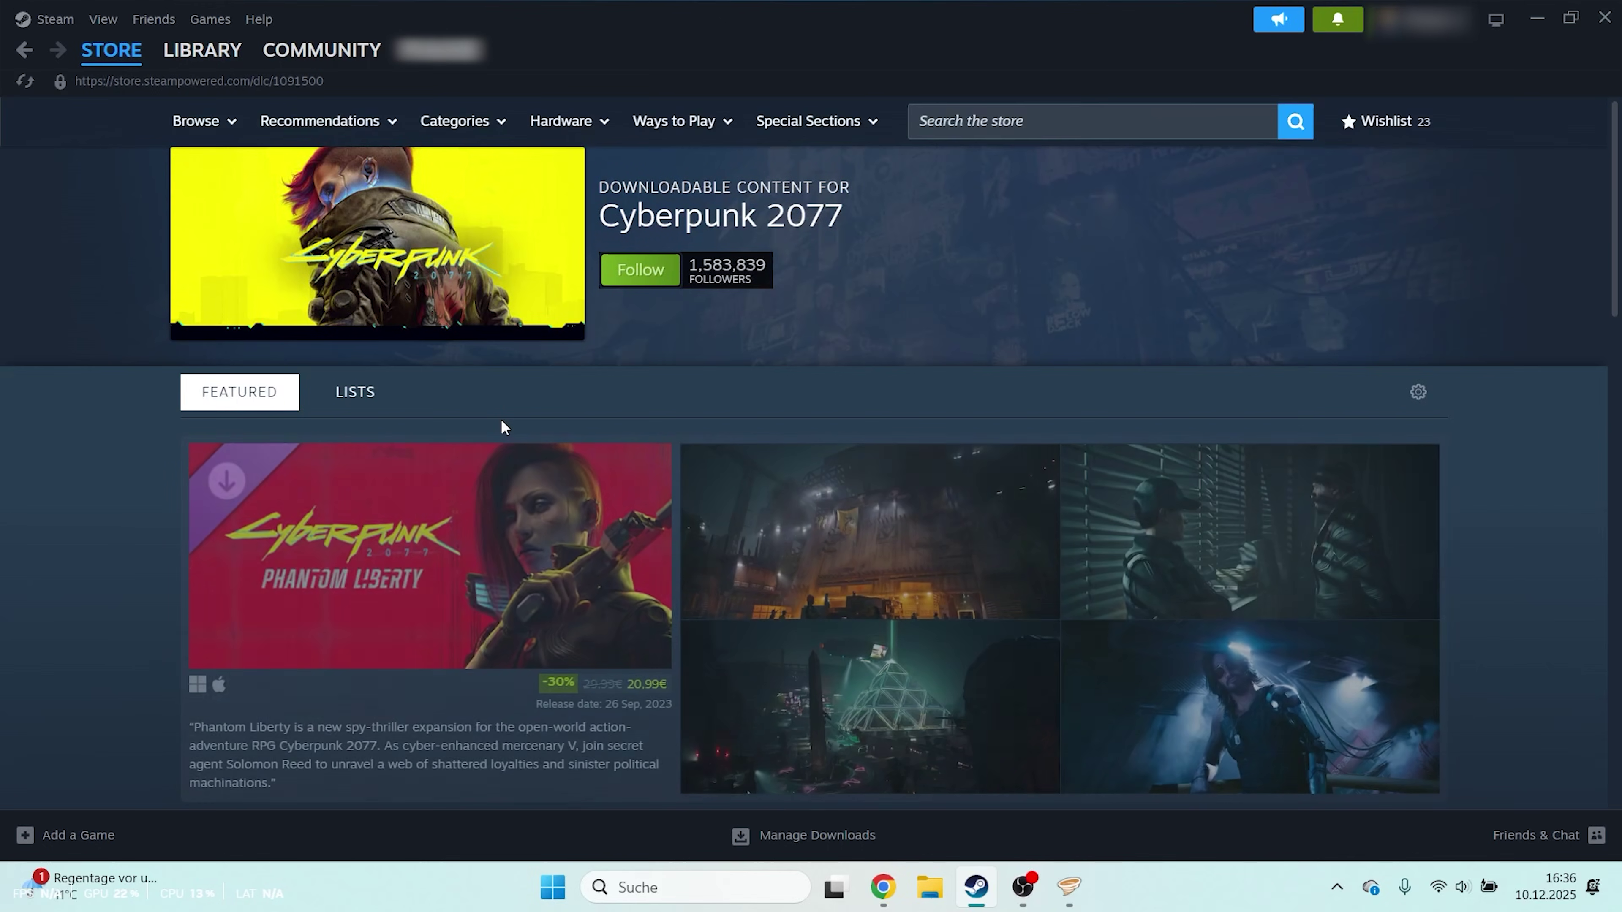
scroll(839, 492, down, 2)
scroll(836, 489, down, 15)
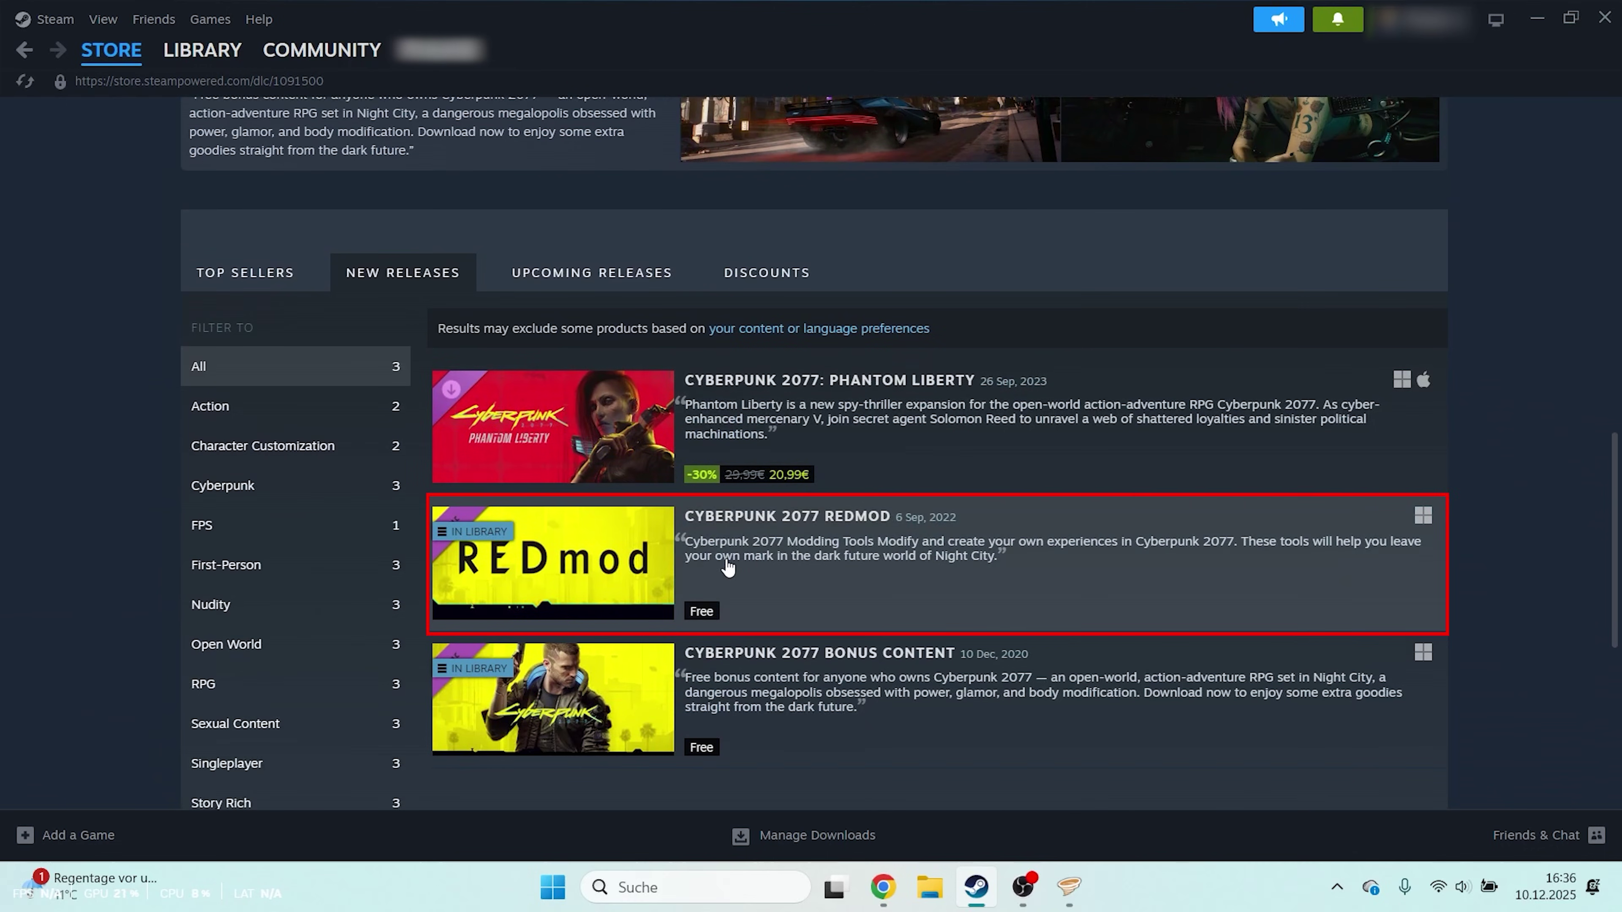
click(727, 566)
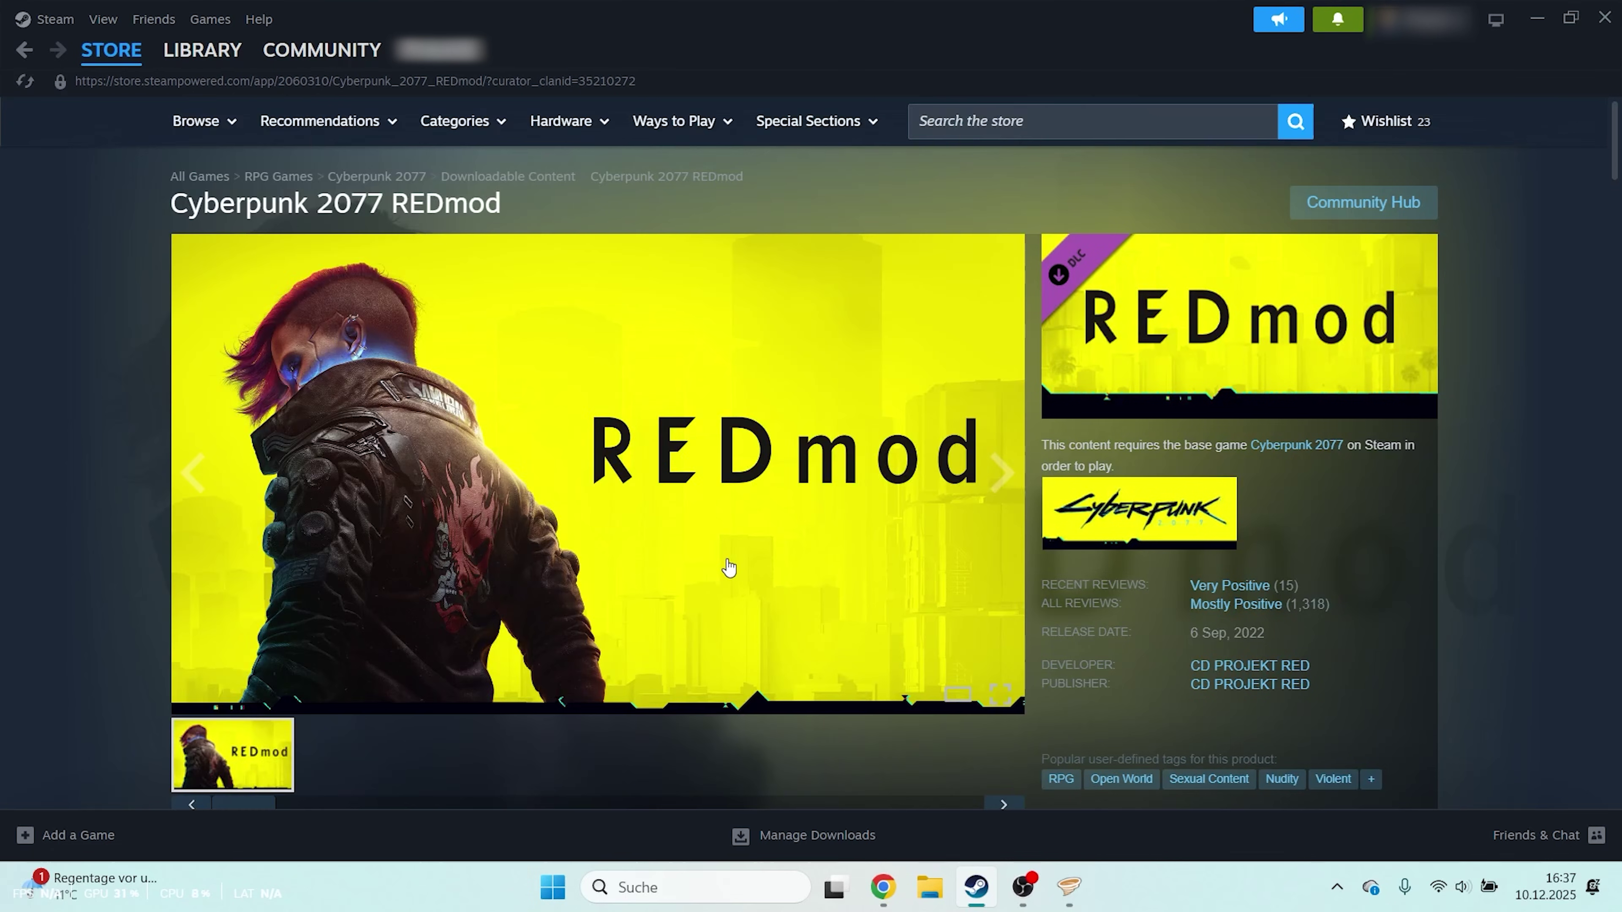
scroll(1453, 607, down, 3)
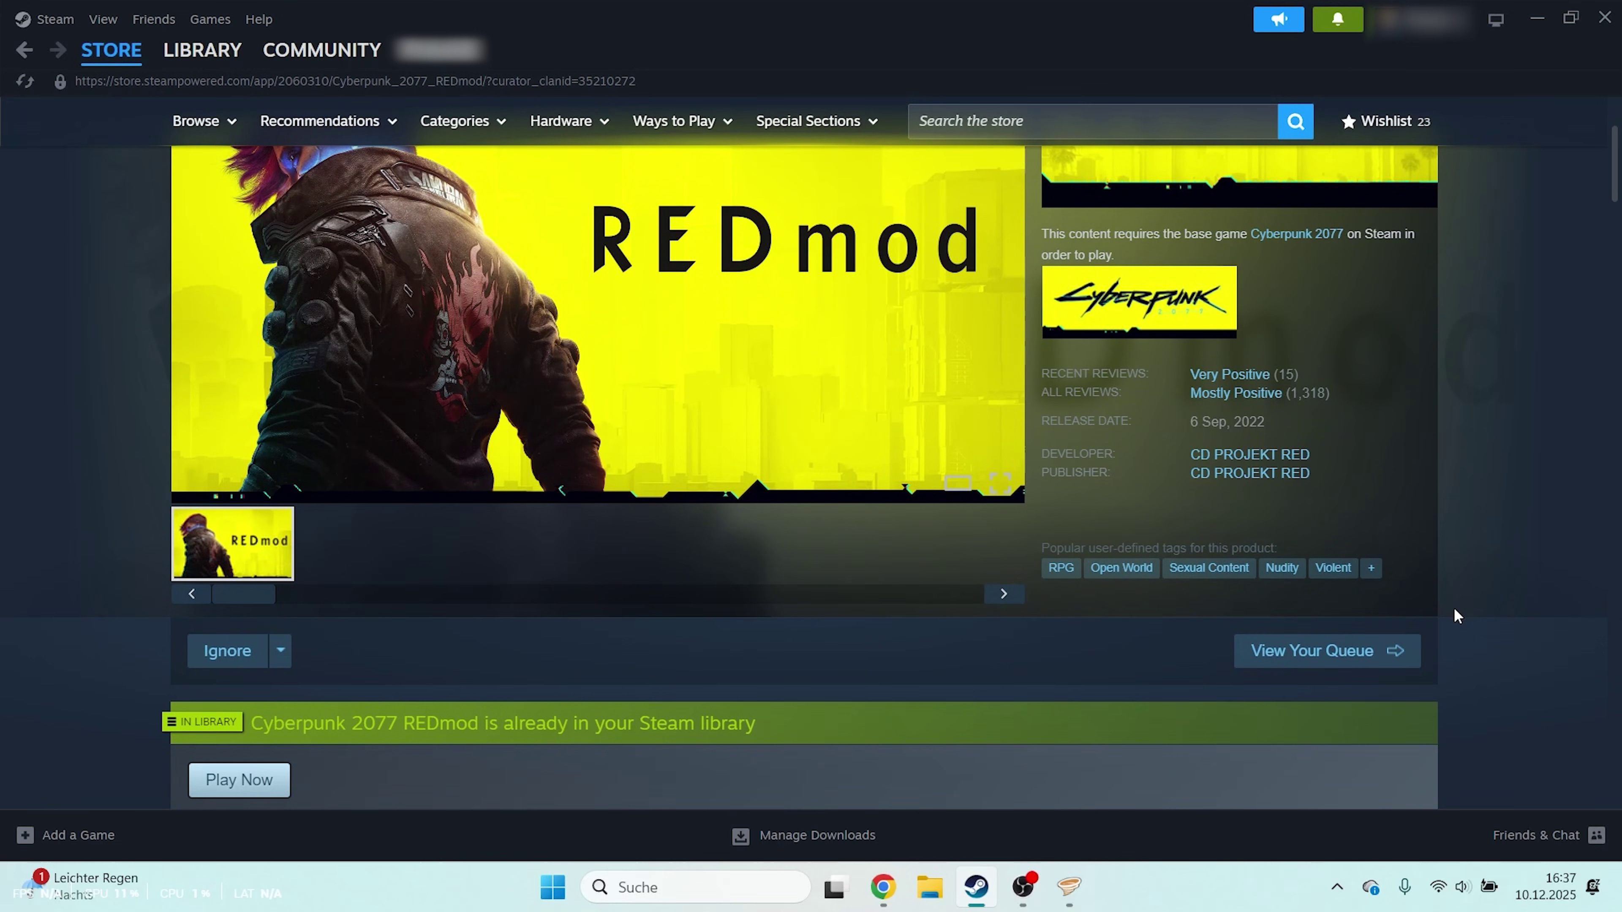
Launch Cyberpunk 2077 from the REDmod page and start the game from its launcher with the Enable mods option on
click(276, 789)
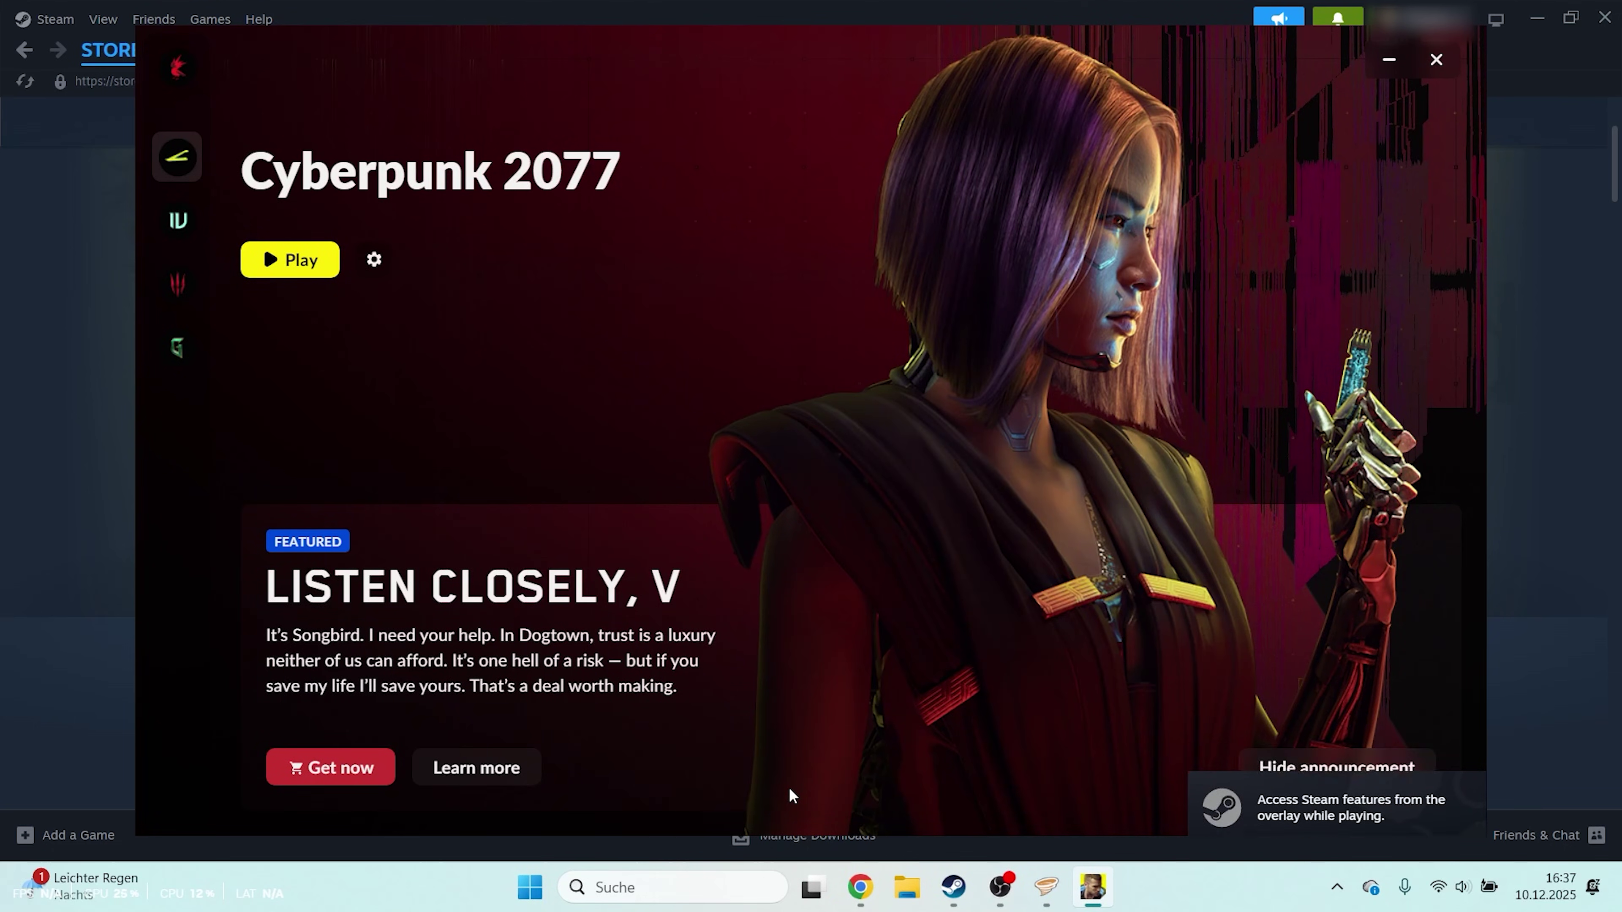
click(375, 259)
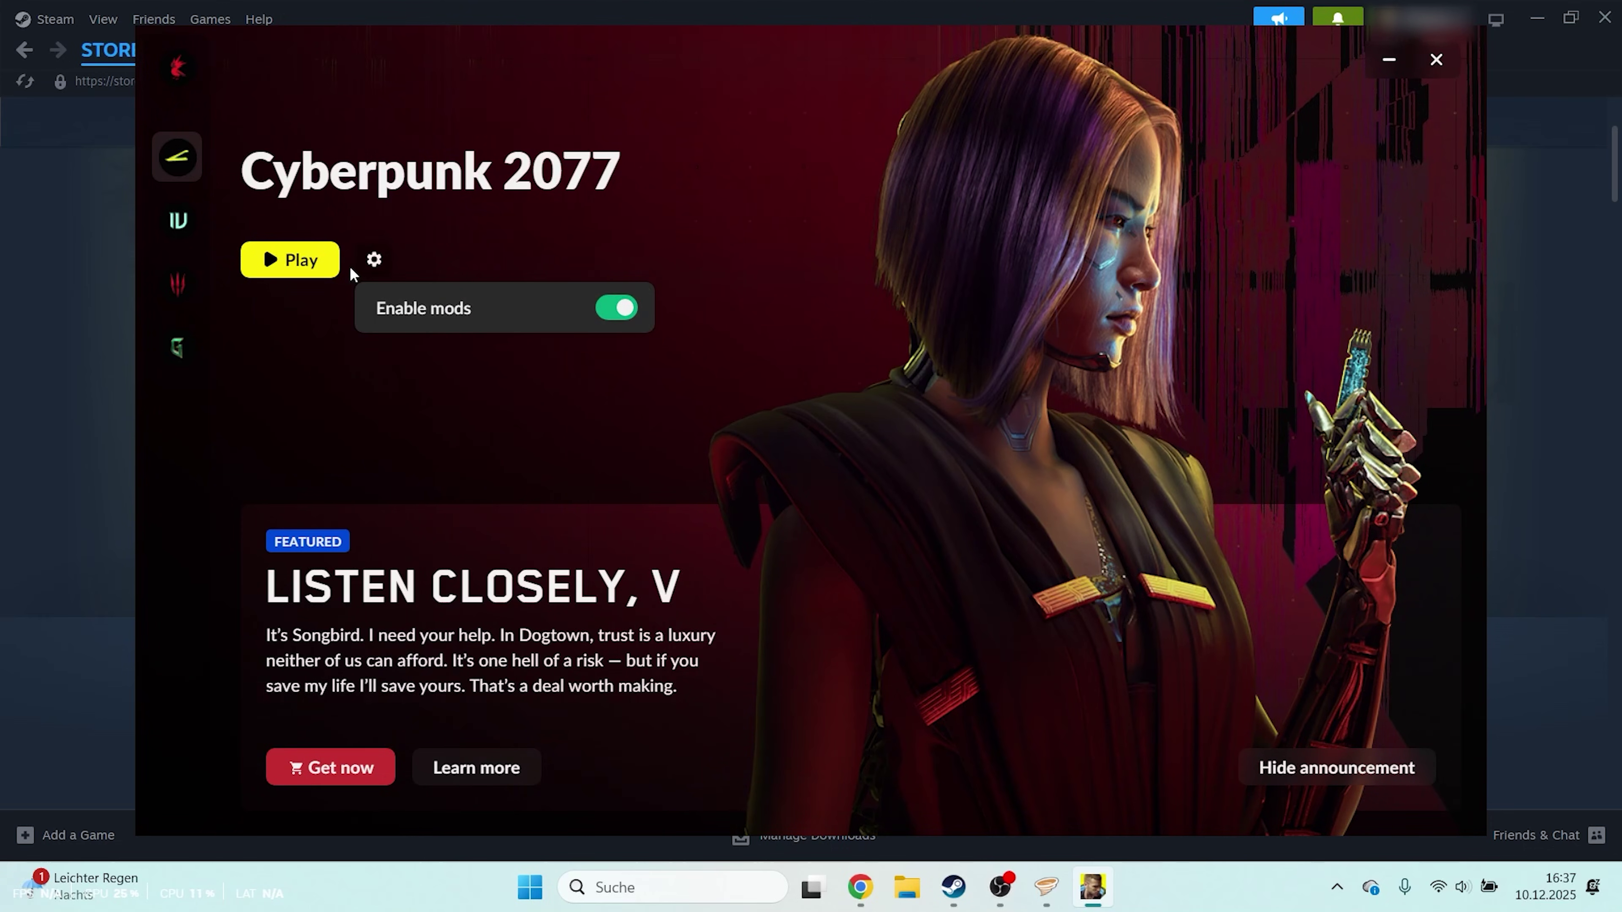
click(334, 265)
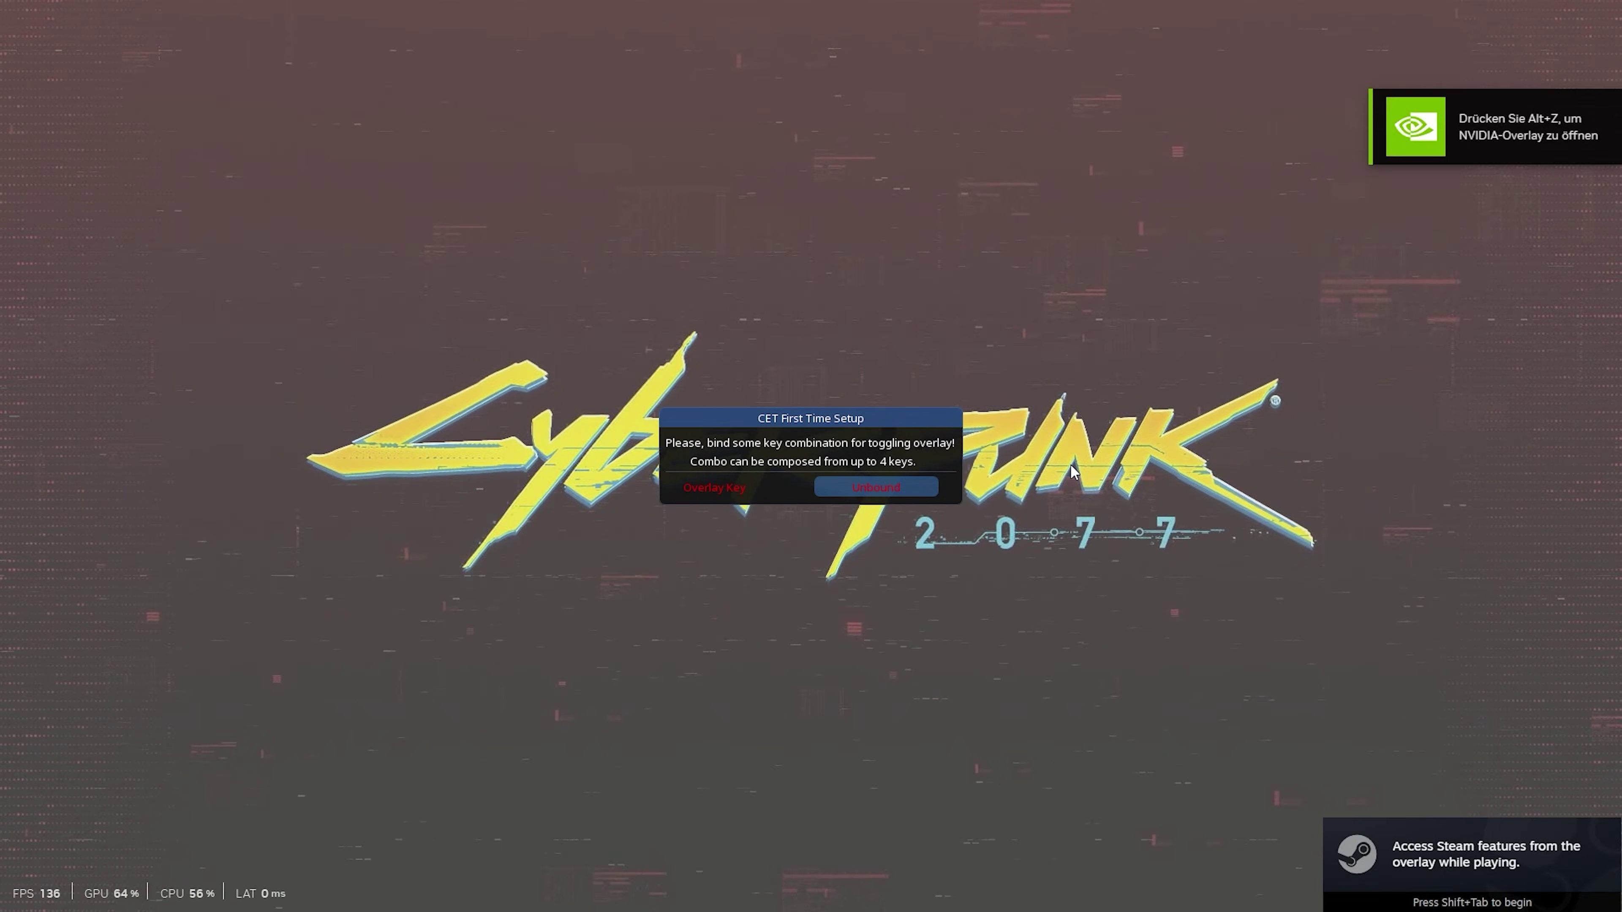
Bind the Cyber Engine Tweaks overlay to the grave accent (`) key in its first-time setup
click(919, 491)
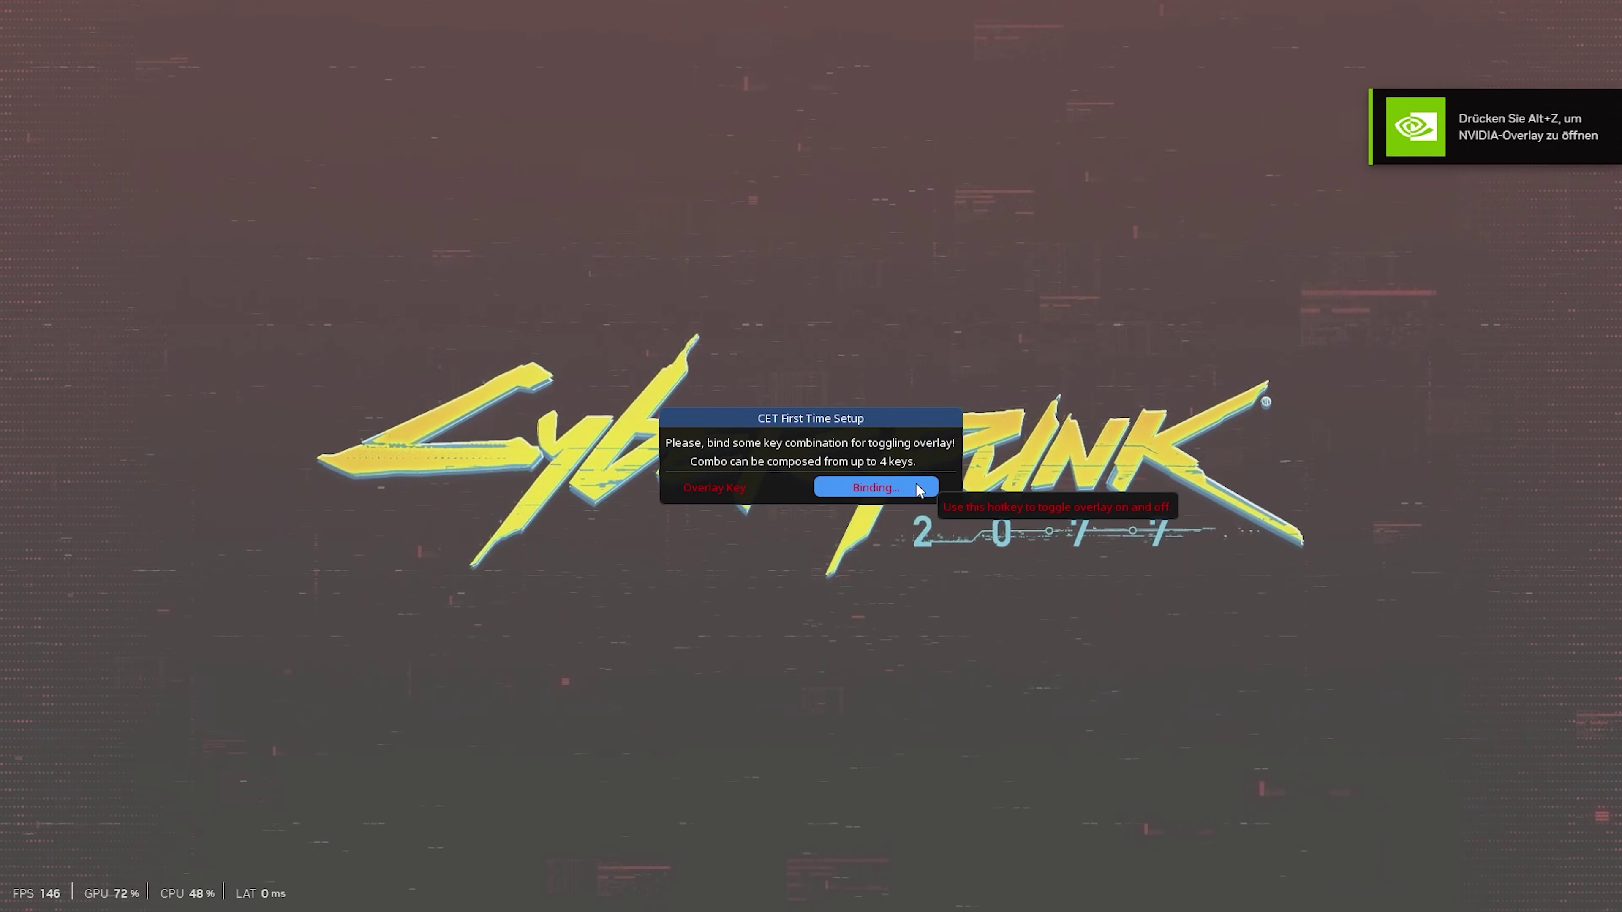
key(grave)
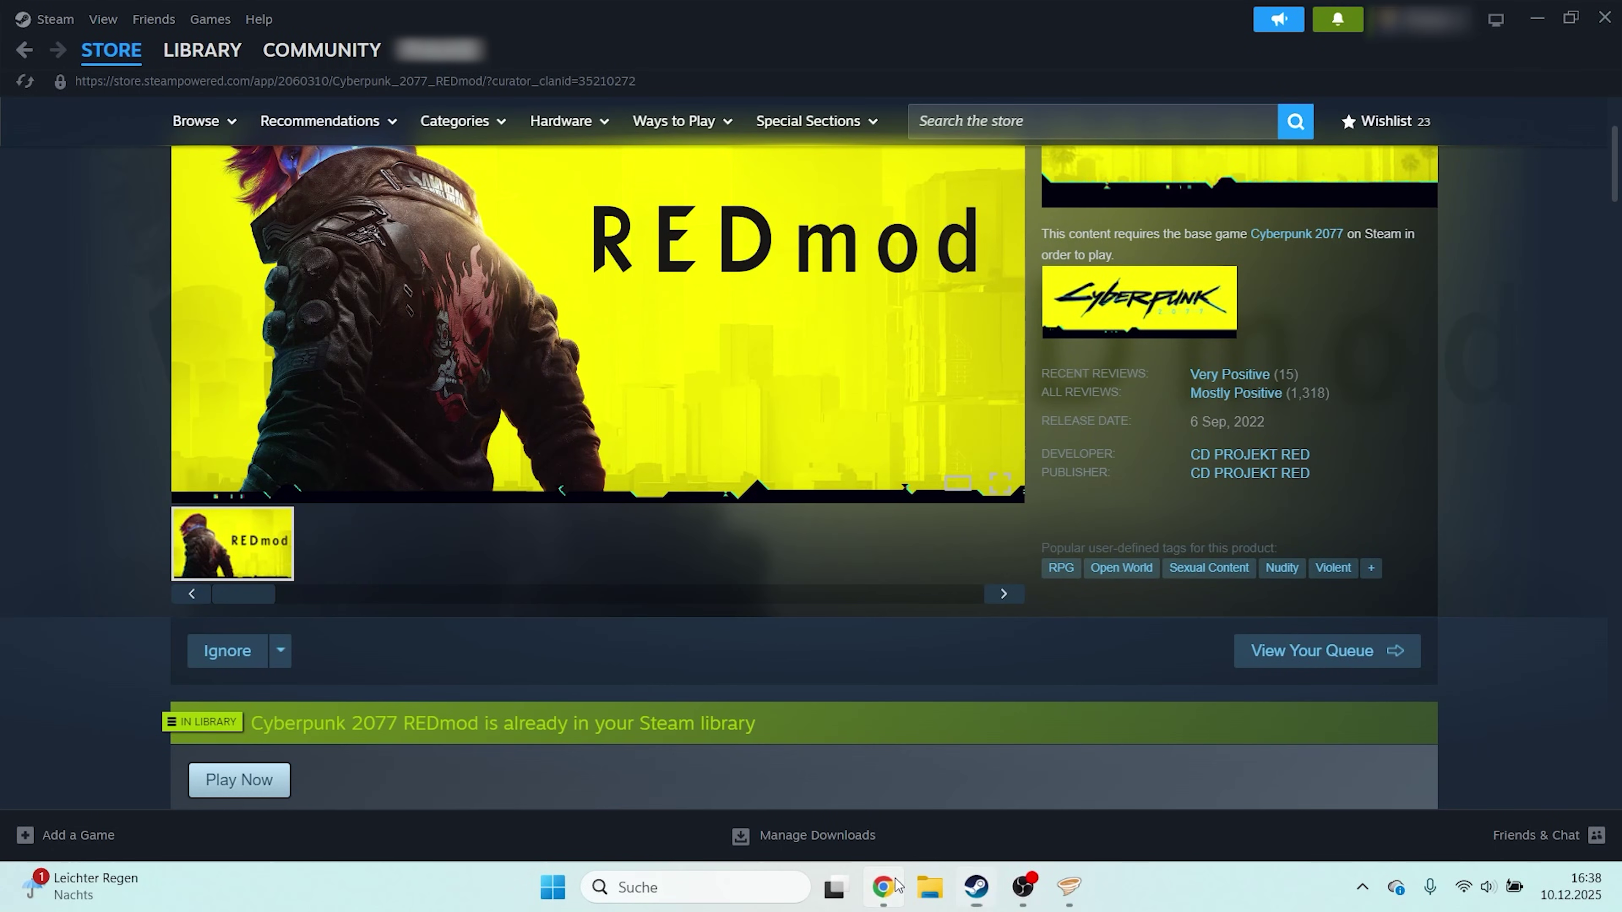
Switch to Chrome and open the Mod Settings page from the popular Cyberpunk 2077 mods list
click(897, 885)
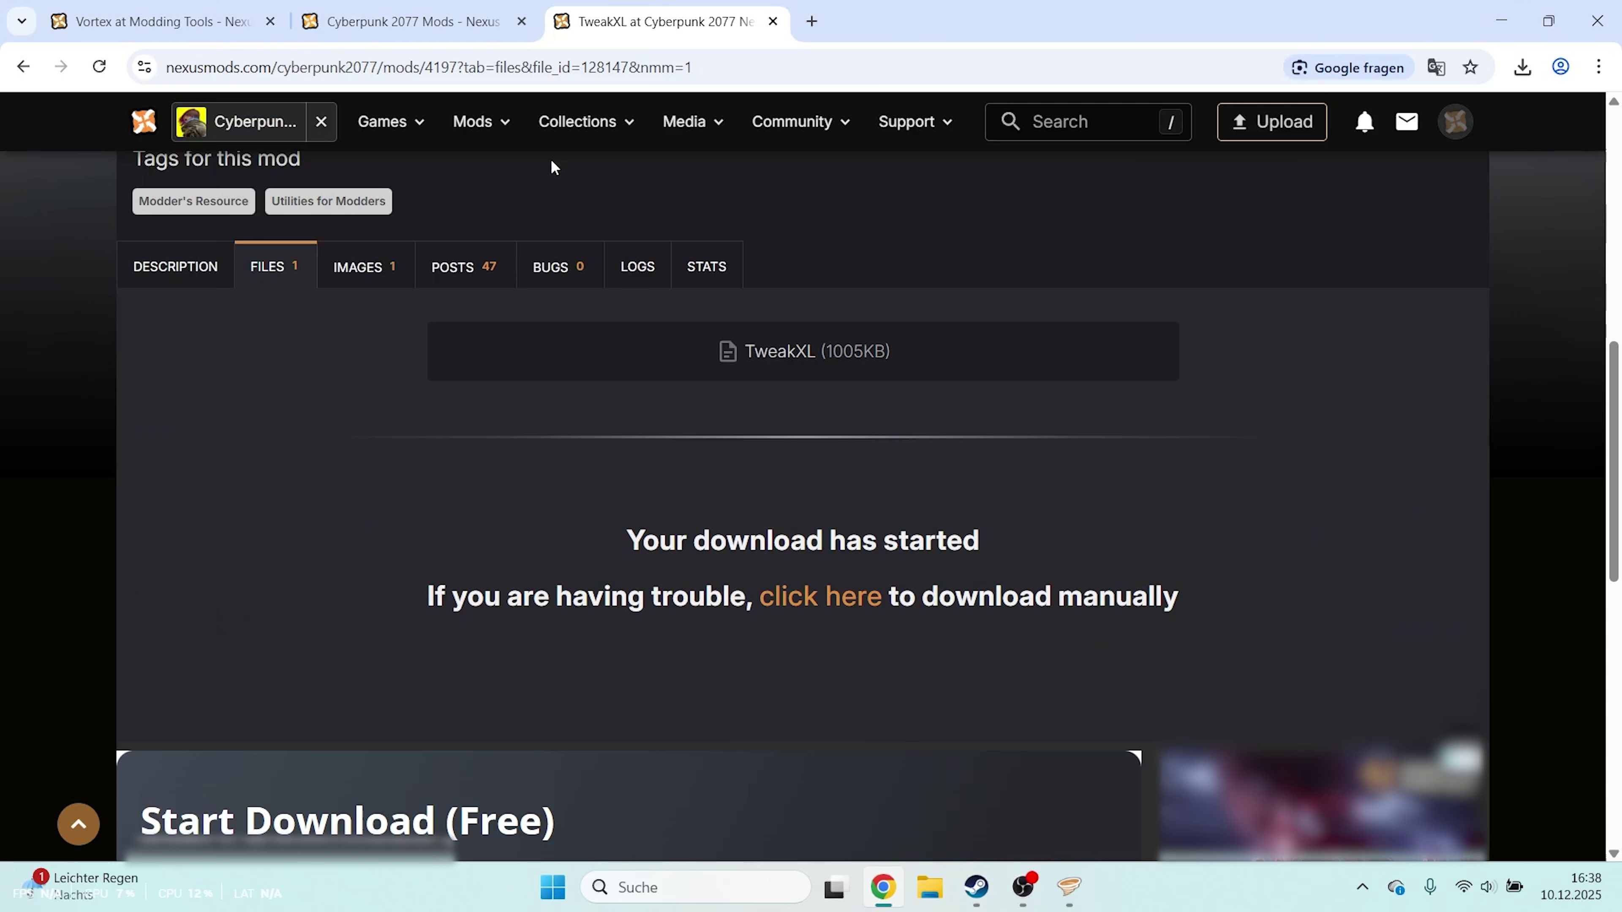
click(490, 31)
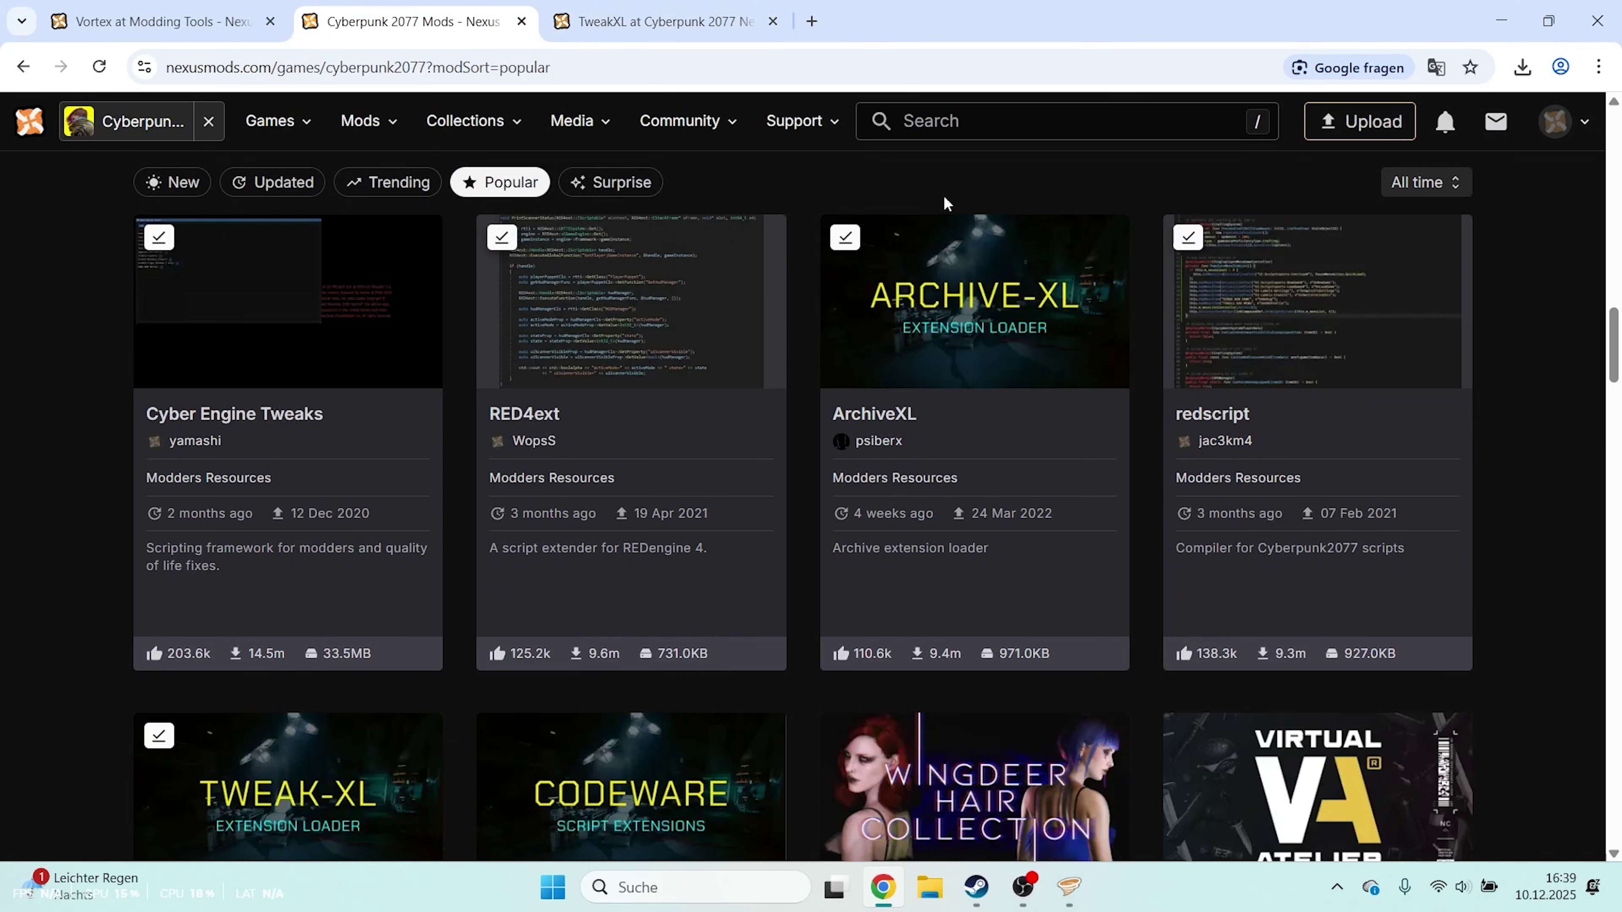
scroll(1593, 421, down, 3)
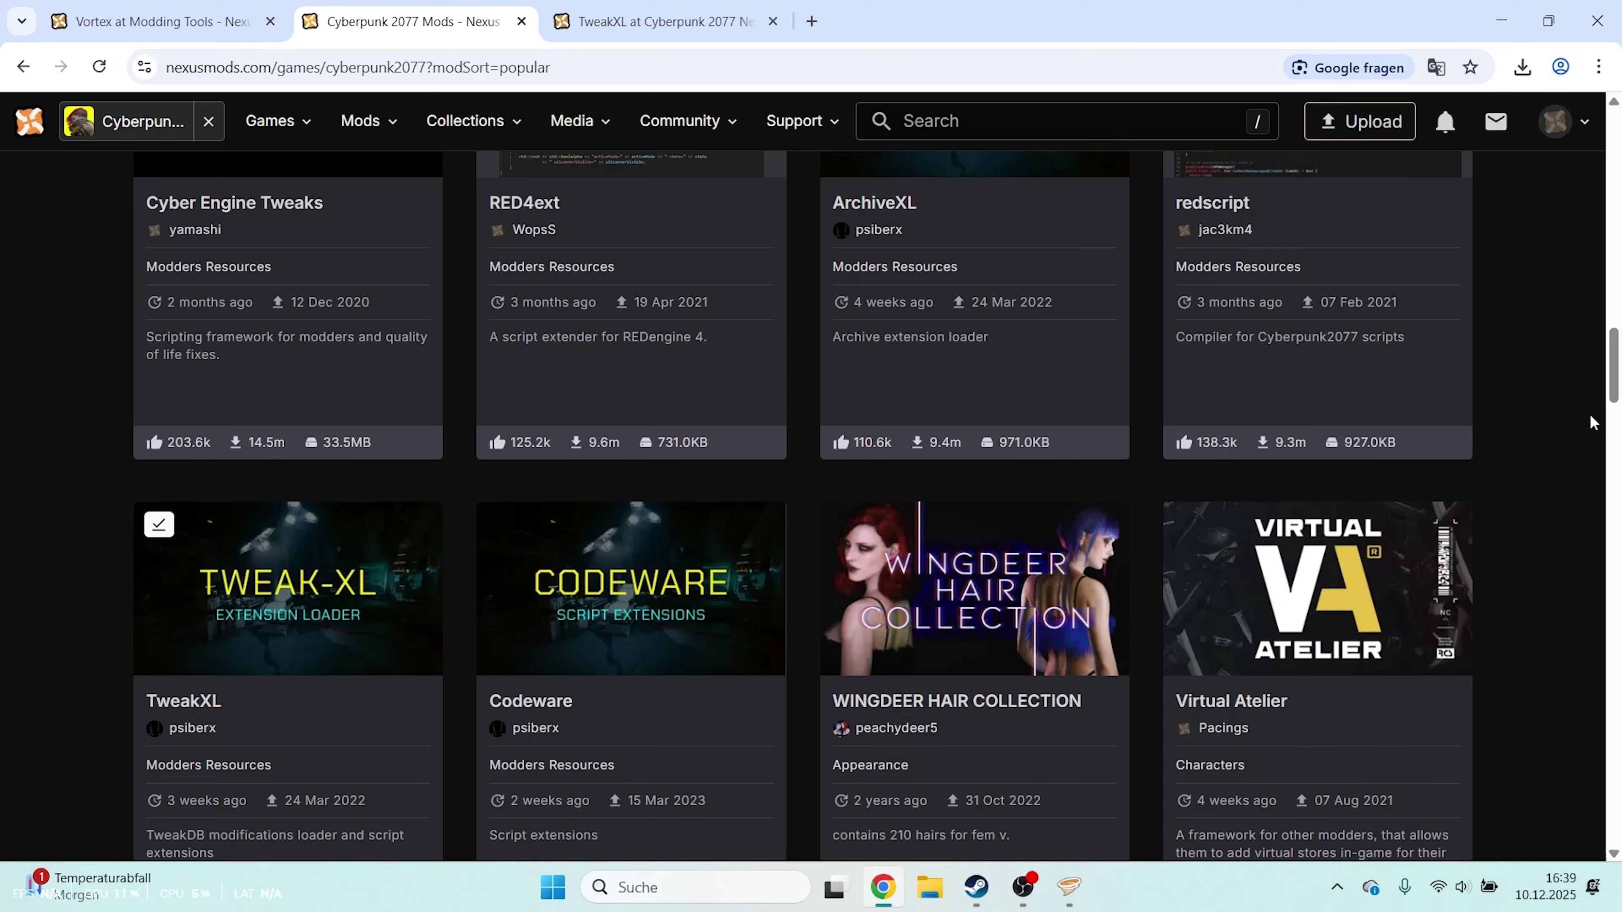
scroll(1590, 415, down, 9)
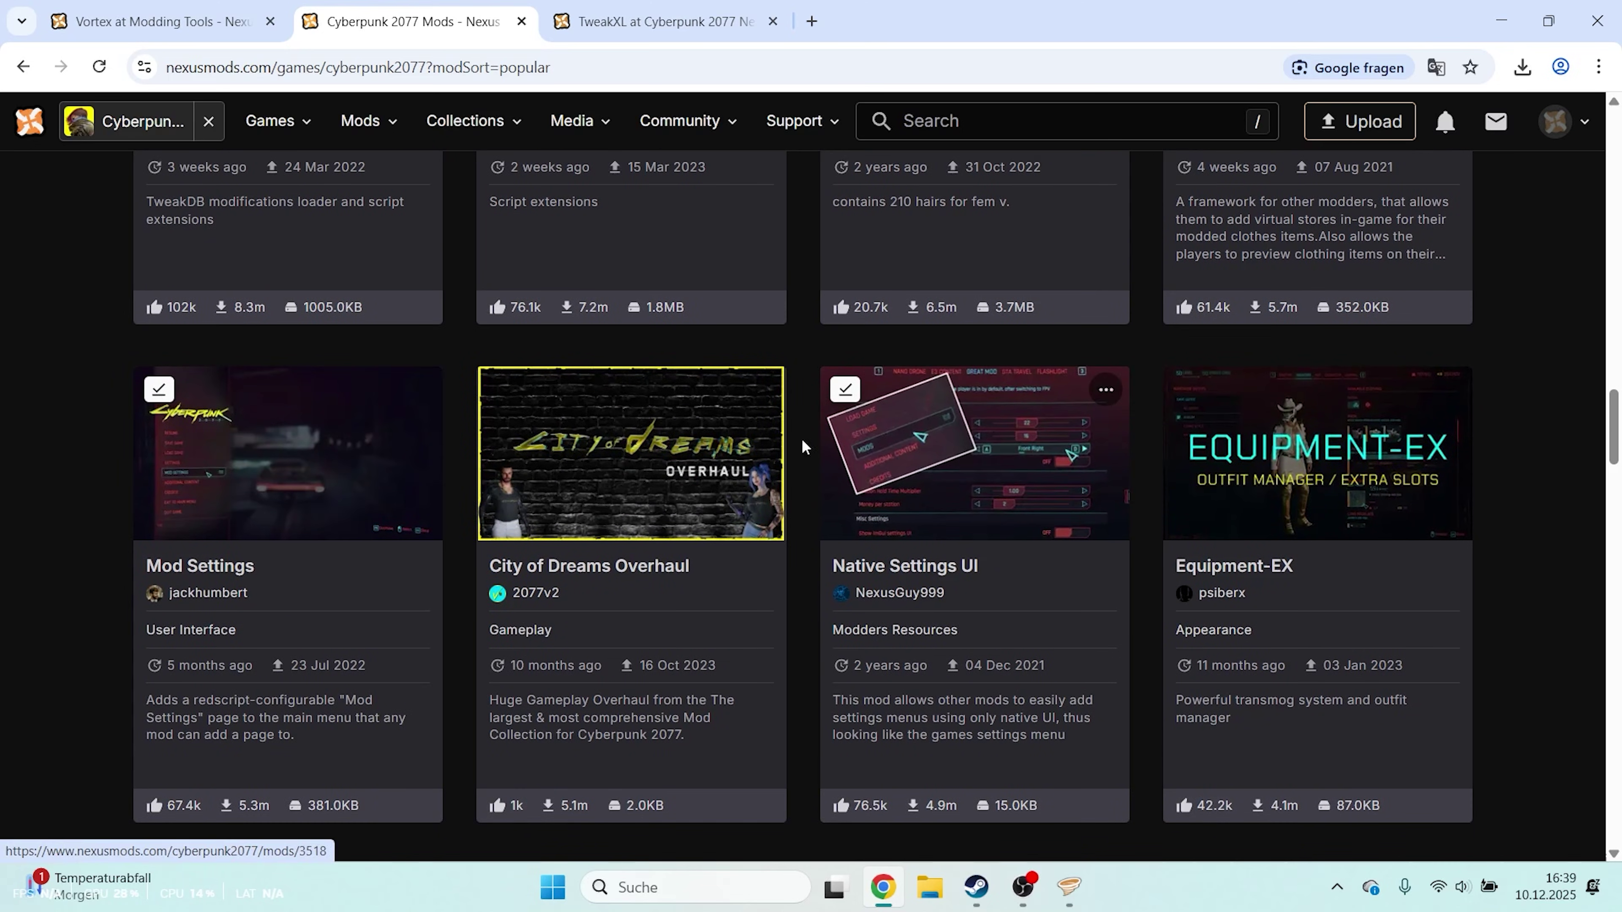
click(397, 429)
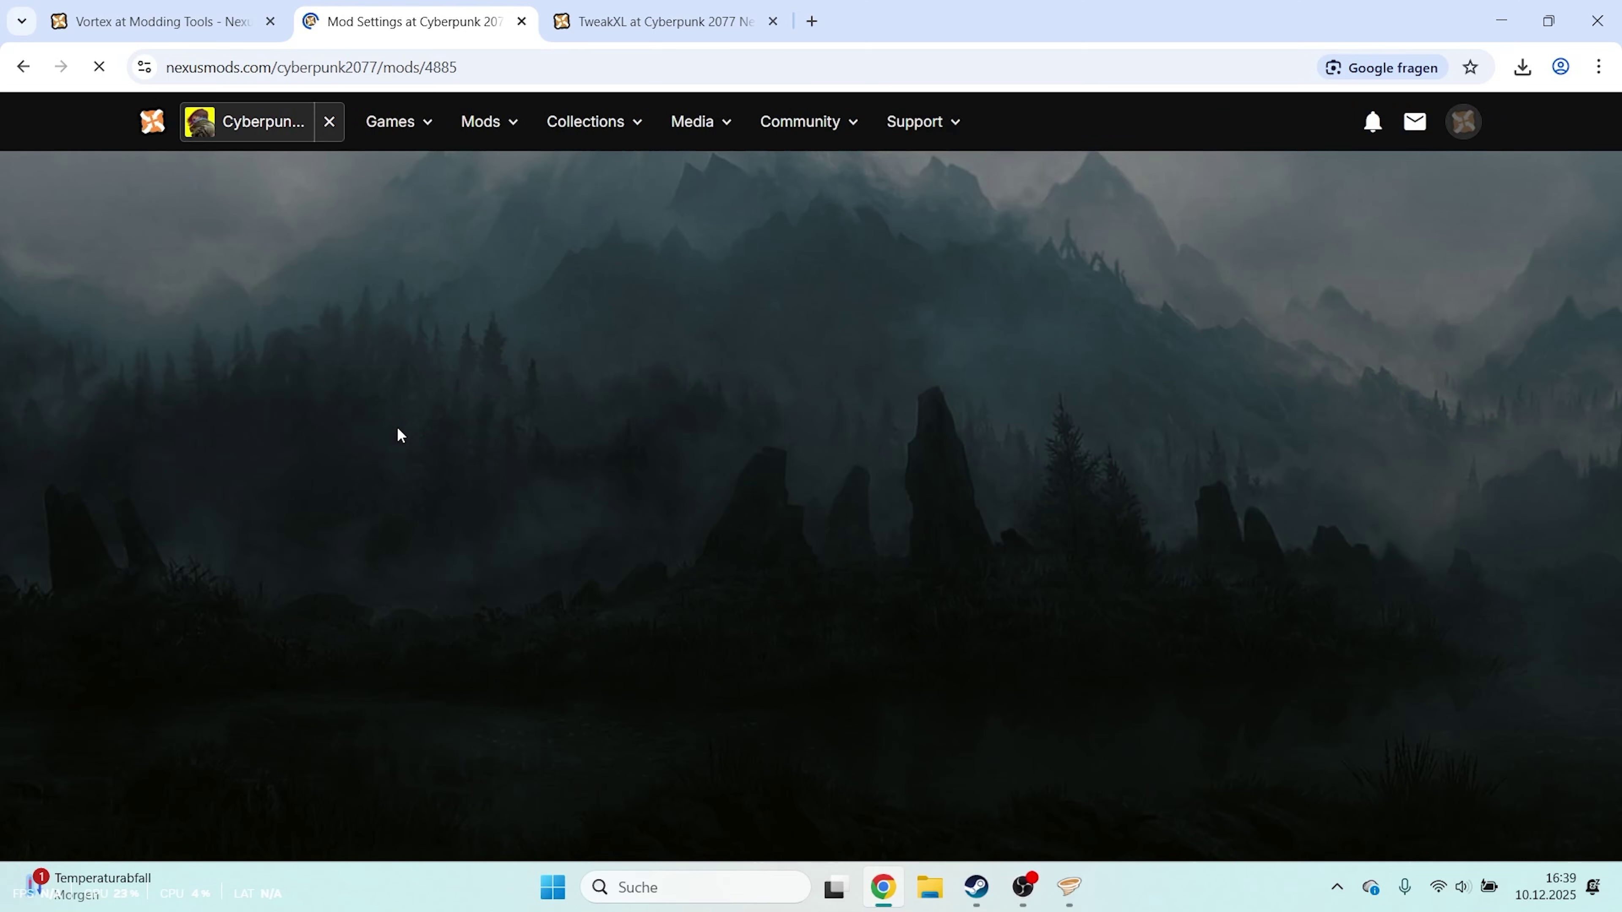
Send the Mod Settings mod to Vortex through the free slow download, allowing the site to open Vortex
click(1309, 263)
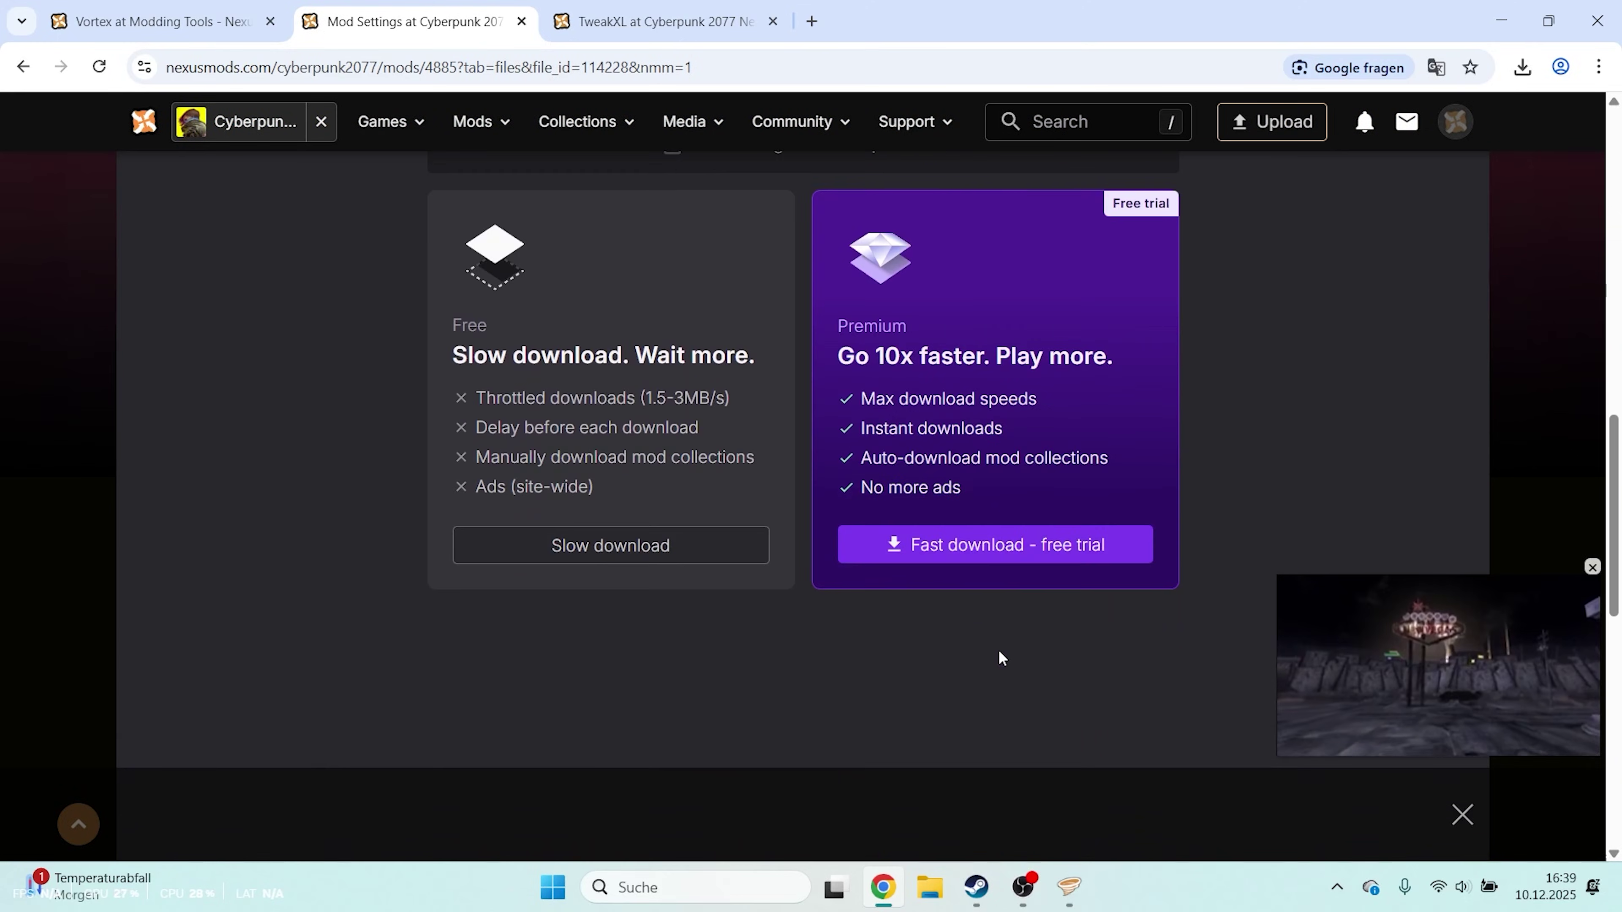
click(753, 550)
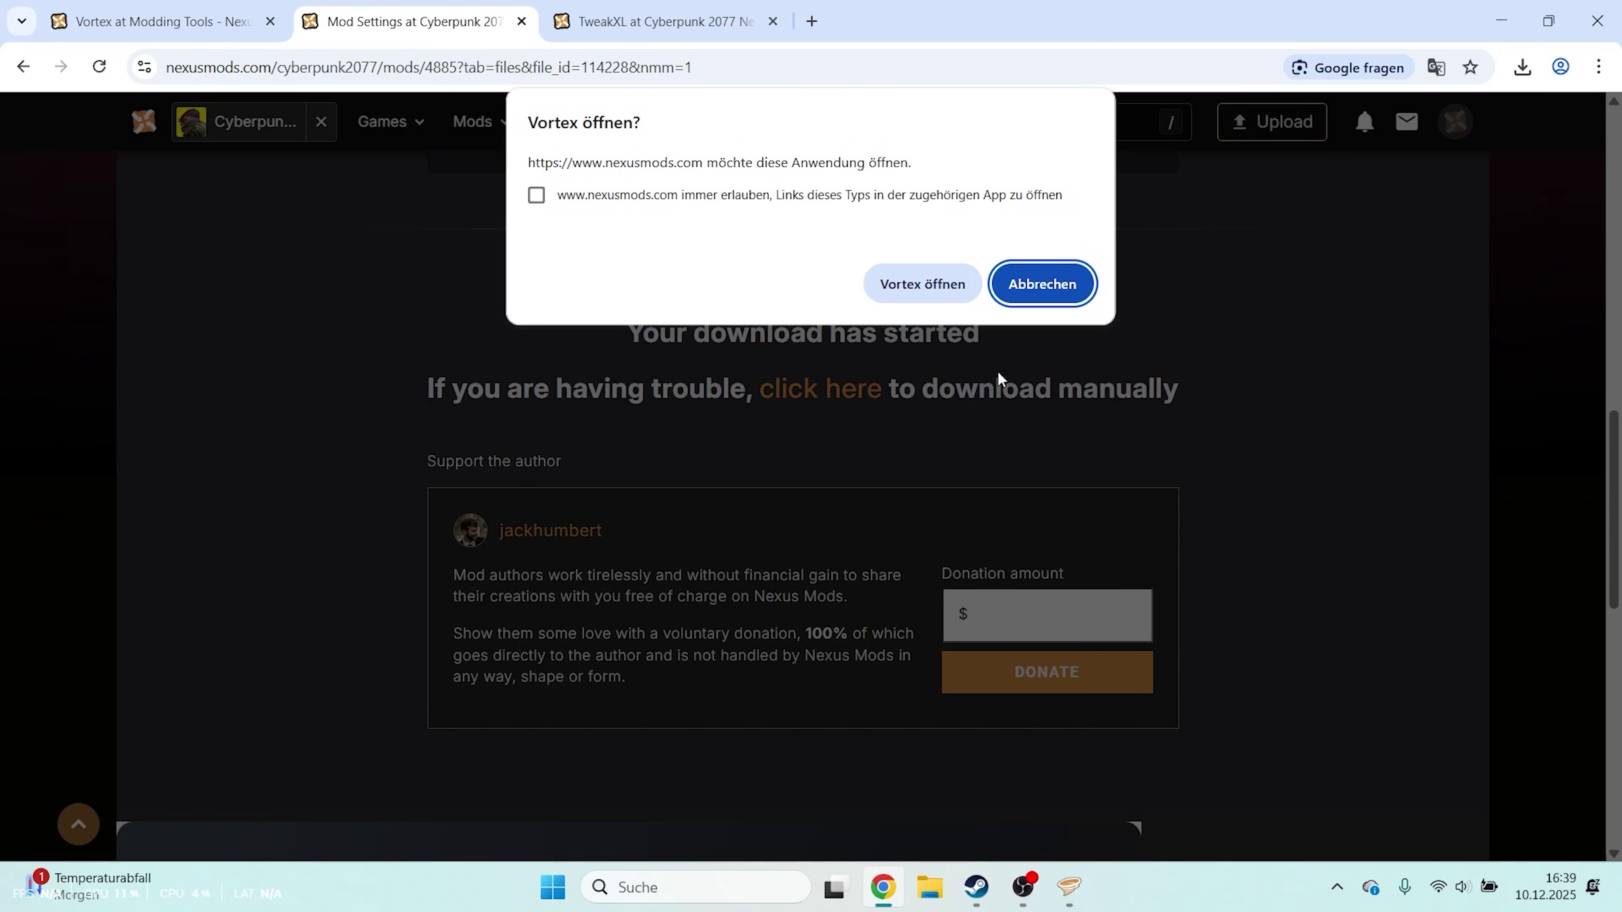
click(925, 298)
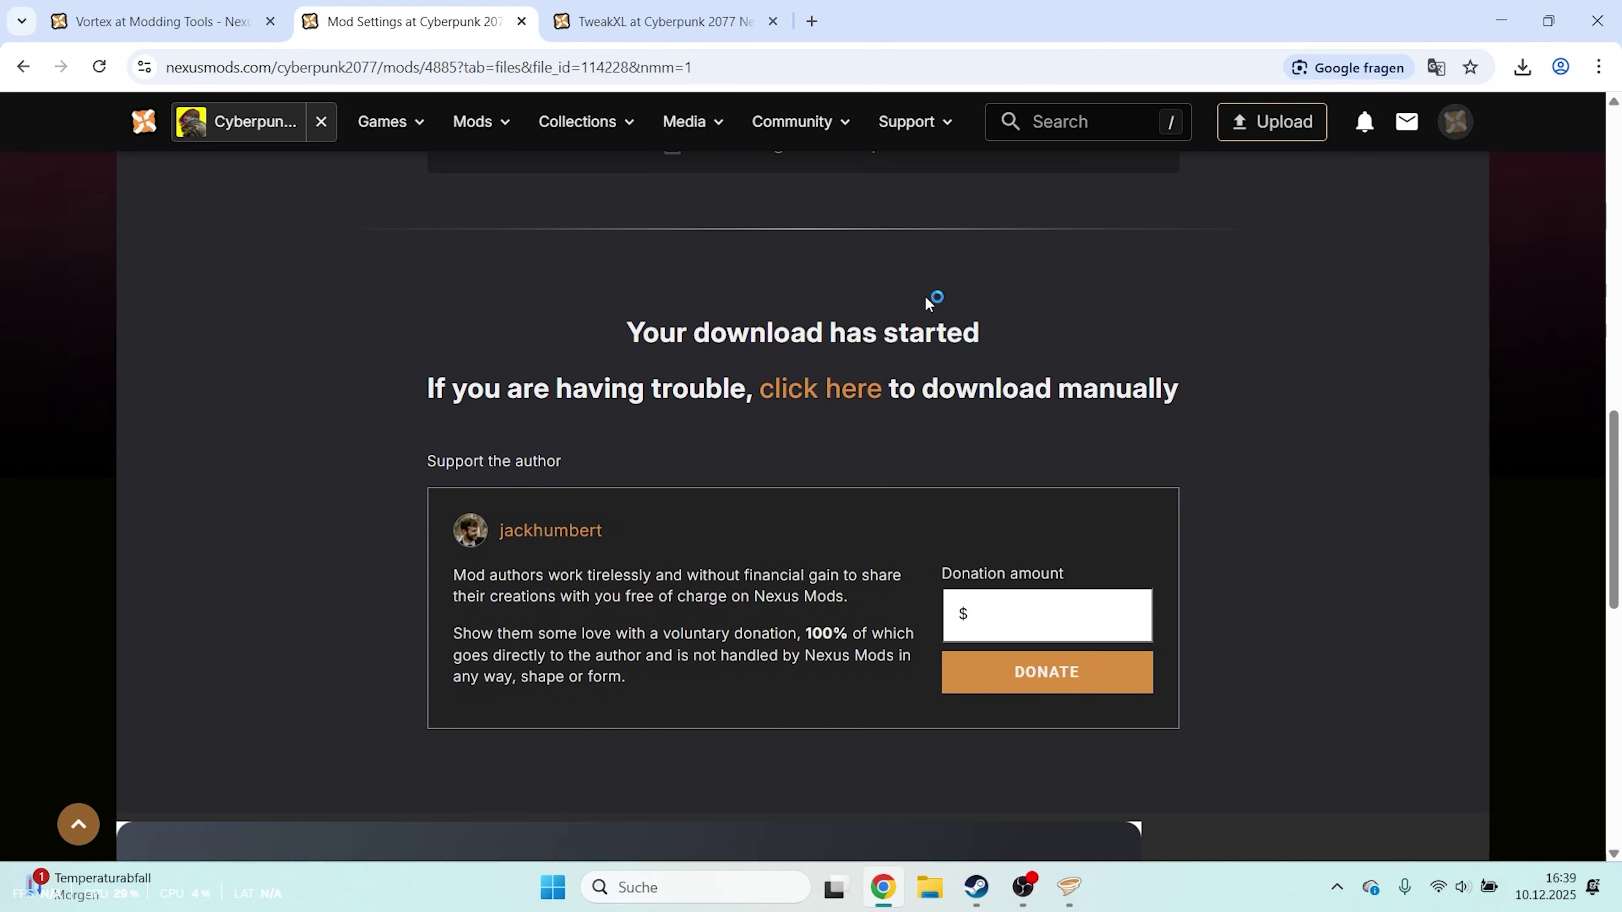